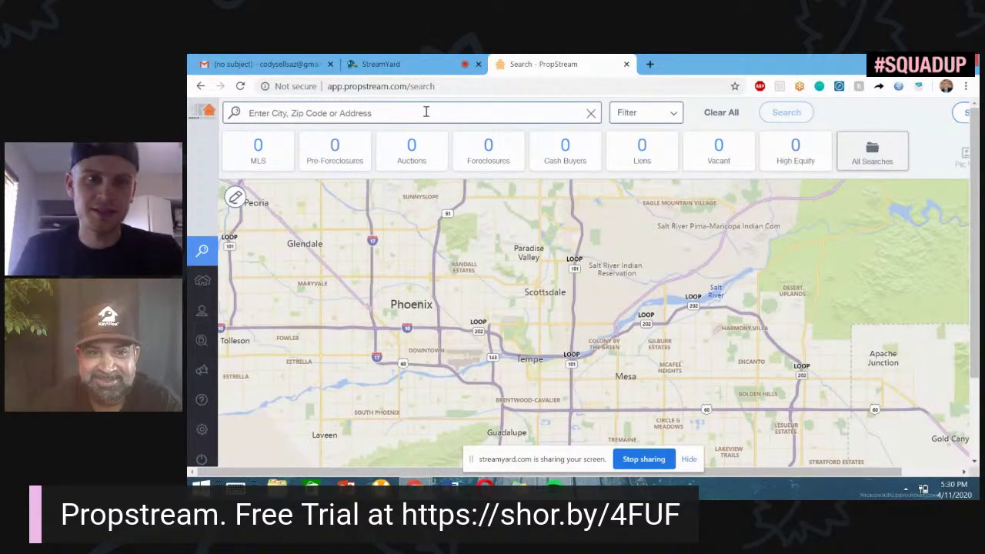
left_click(425, 111)
left_click(609, 130)
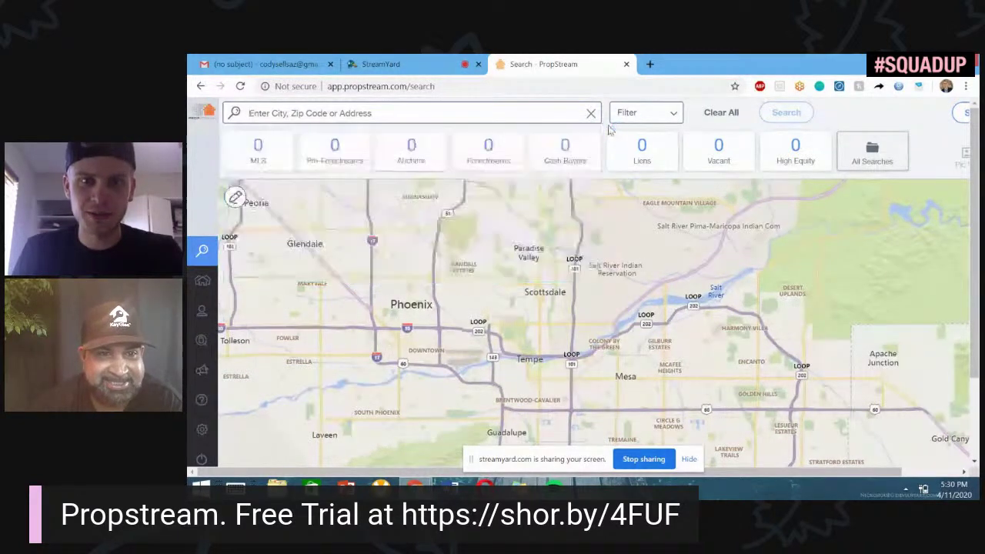
left_click(495, 112)
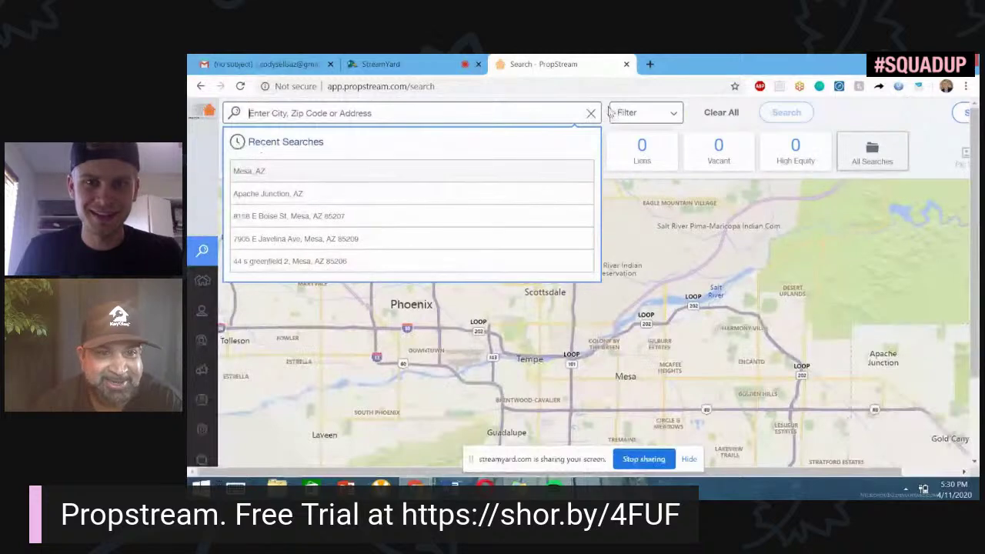
type("mes")
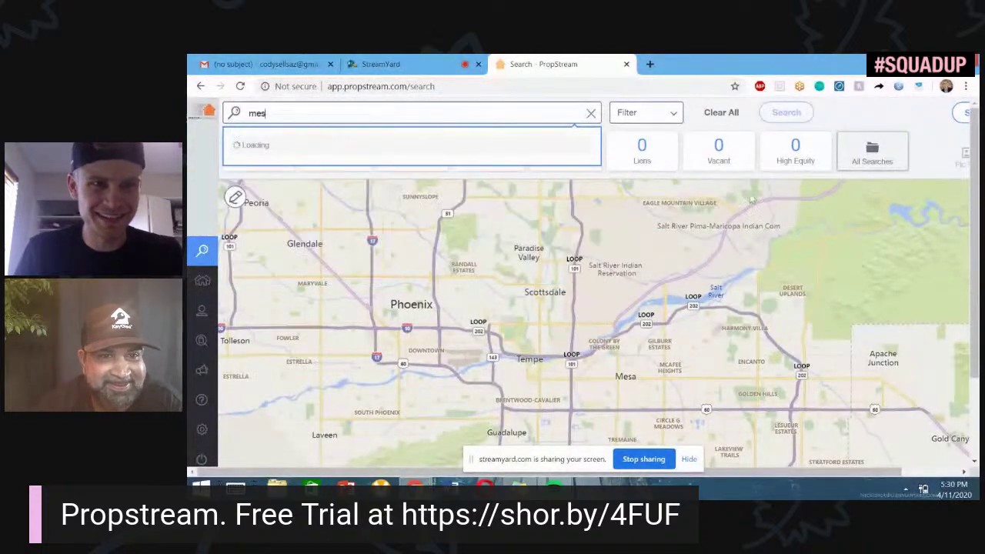
left_click(605, 114)
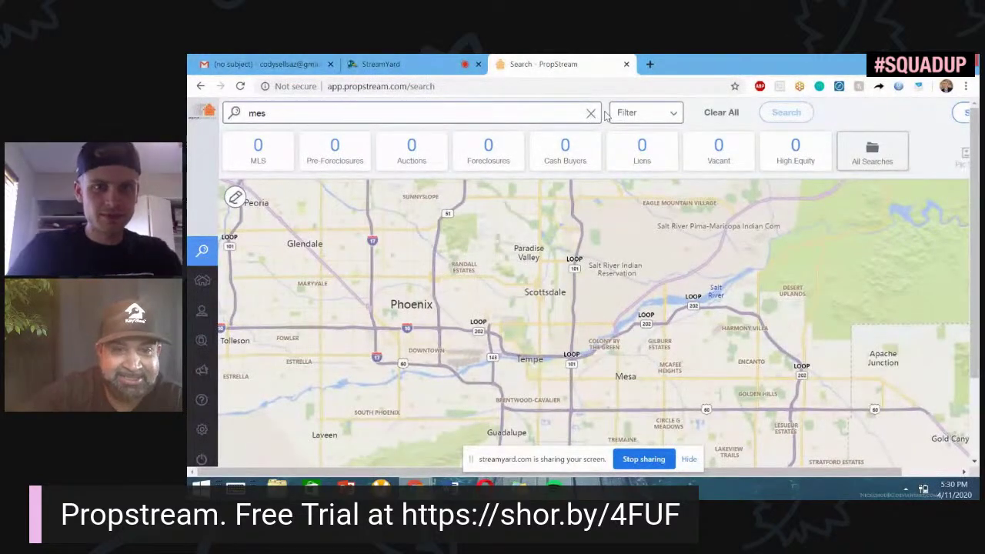
left_click(416, 113)
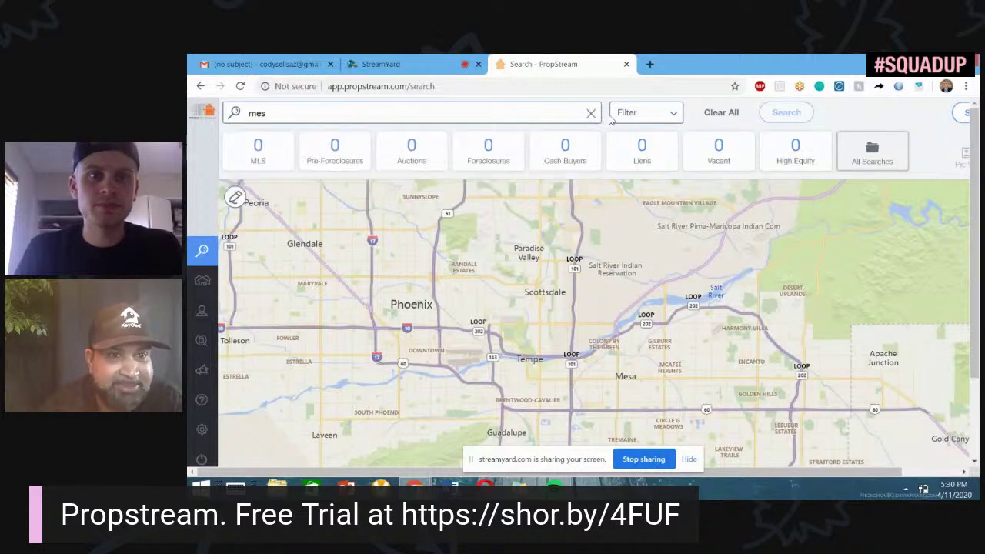
key("BackSpace")
key("BackSpace")
key("BackSpace")
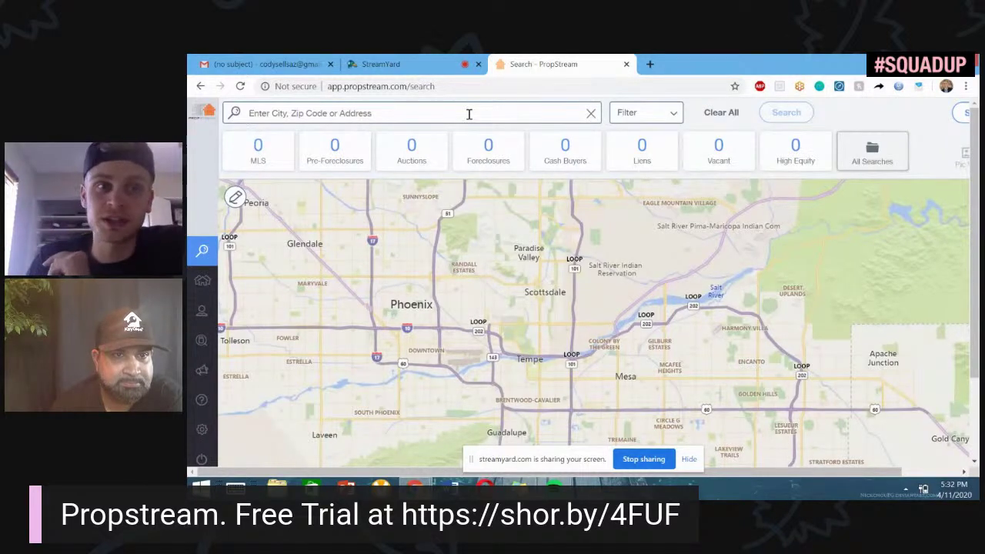
Search for properties in Mesa, AZ, using the matching location suggestion
left_click(468, 114)
type("mesa")
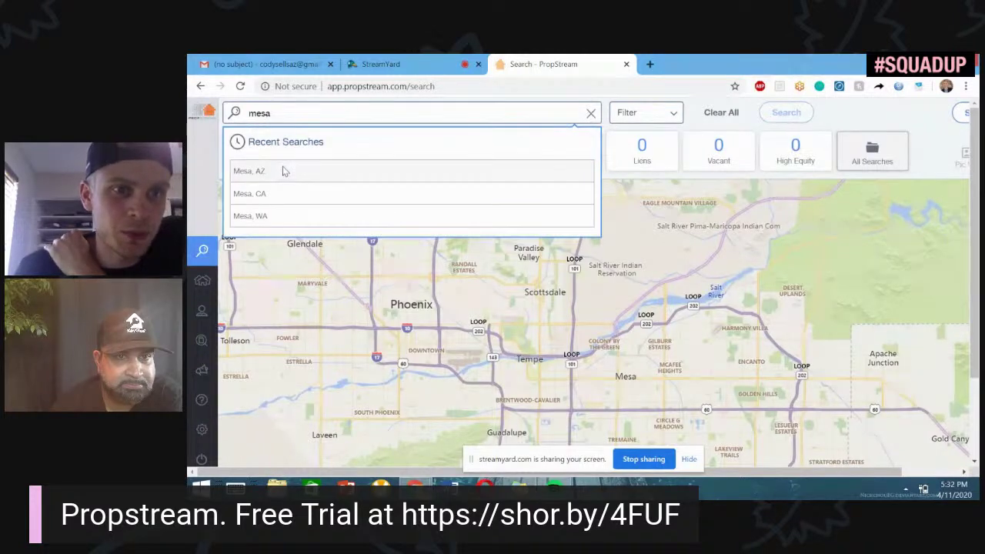
left_click(266, 171)
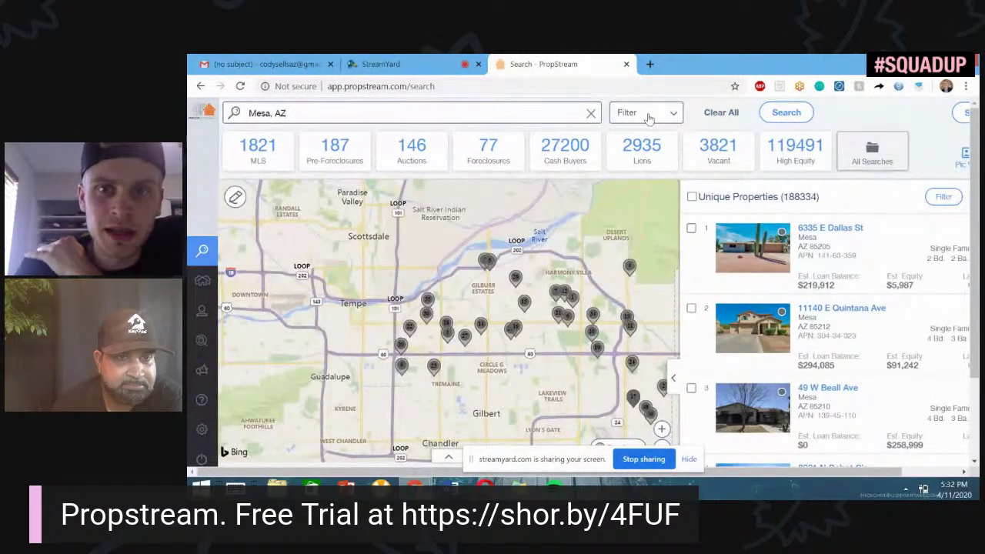
Filter the Mesa, AZ results with the Pre-Foreclosures quick list choice and close the search options
left_click(649, 112)
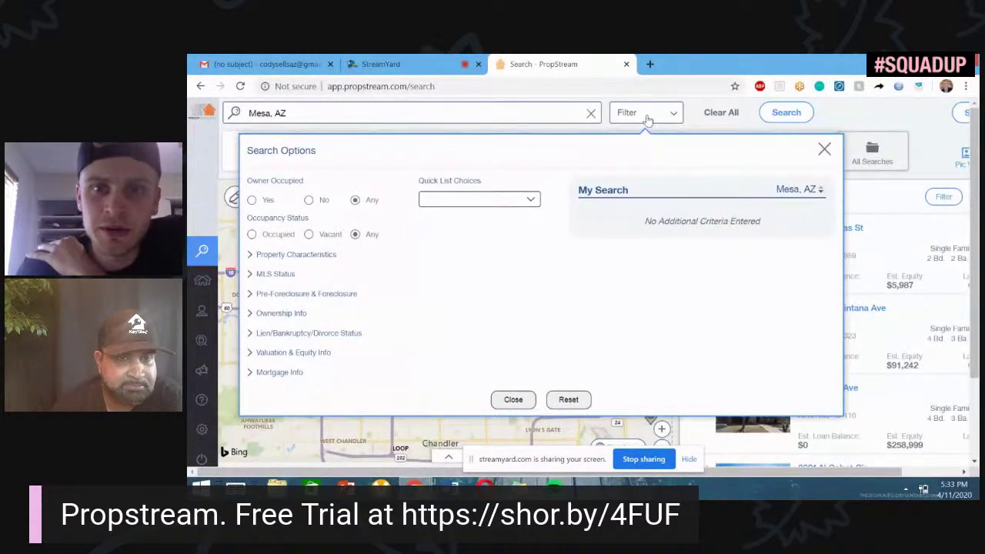
left_click(500, 203)
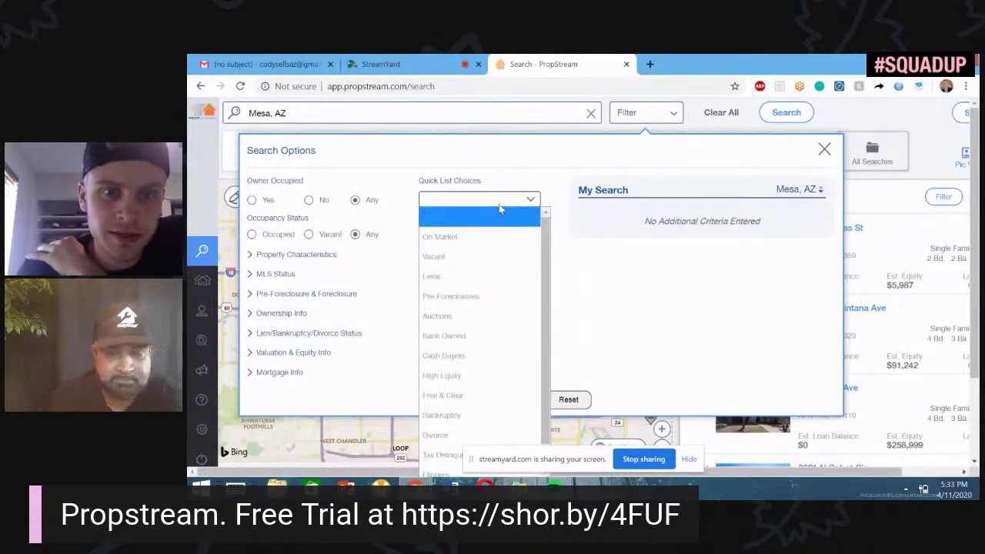
left_click(469, 296)
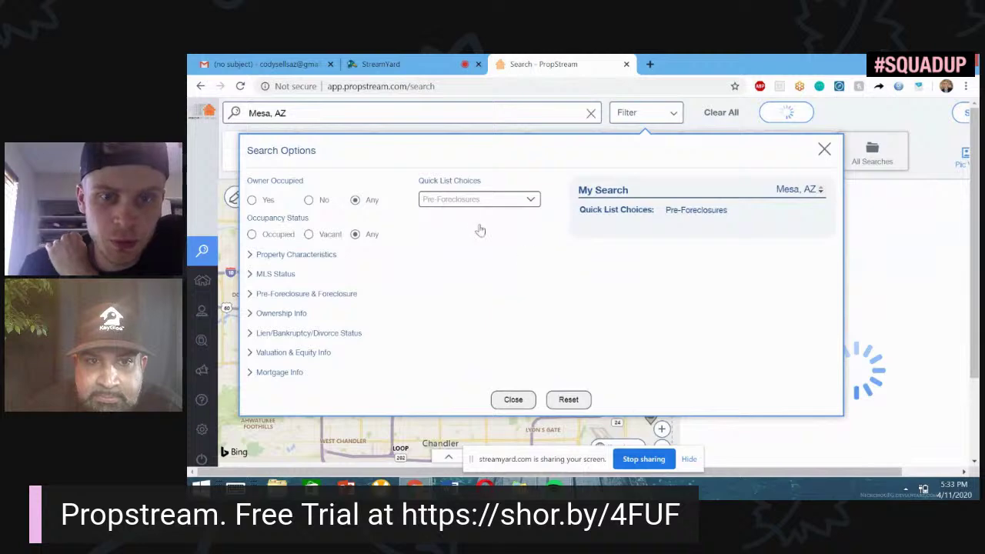
left_click(514, 400)
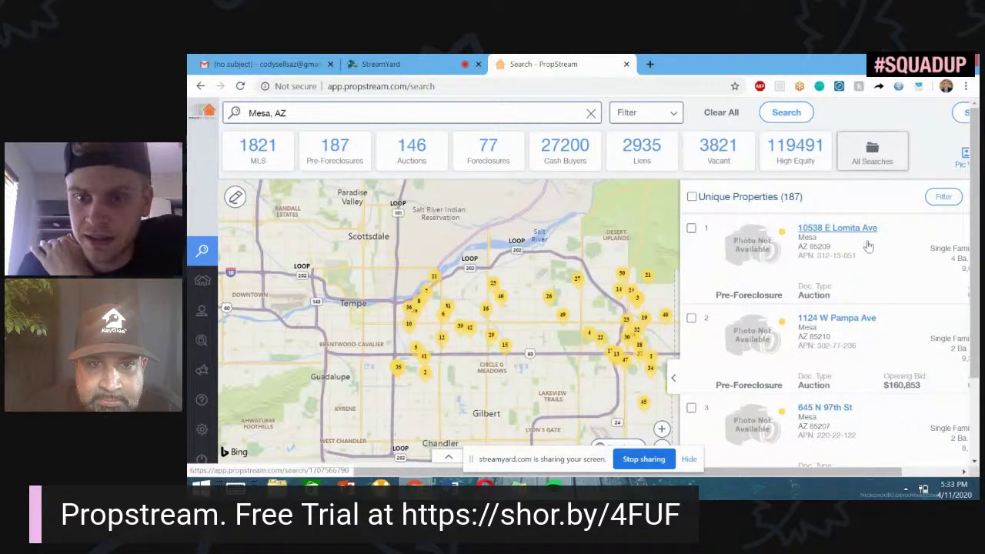
scroll(729, 470, "right", 2)
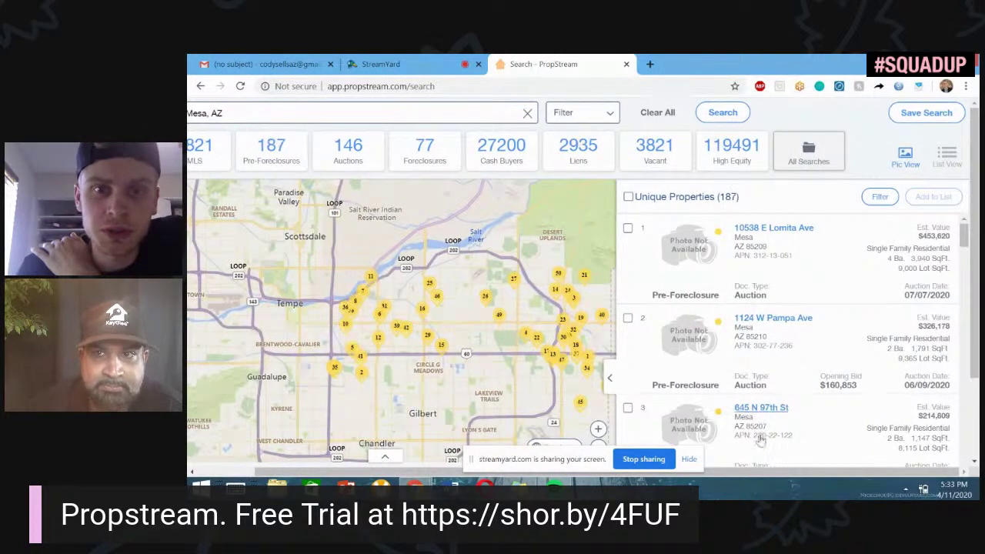
Restrict the pre-foreclosure search to off-market properties by setting On Market to No under the MLS status options
left_click(600, 117)
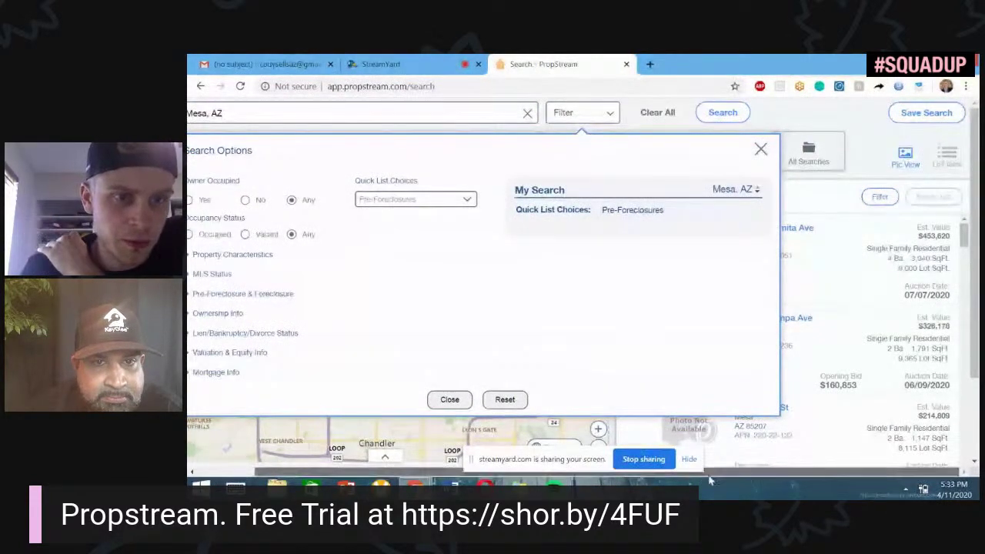
scroll(277, 254, "left", 2)
left_click(275, 274)
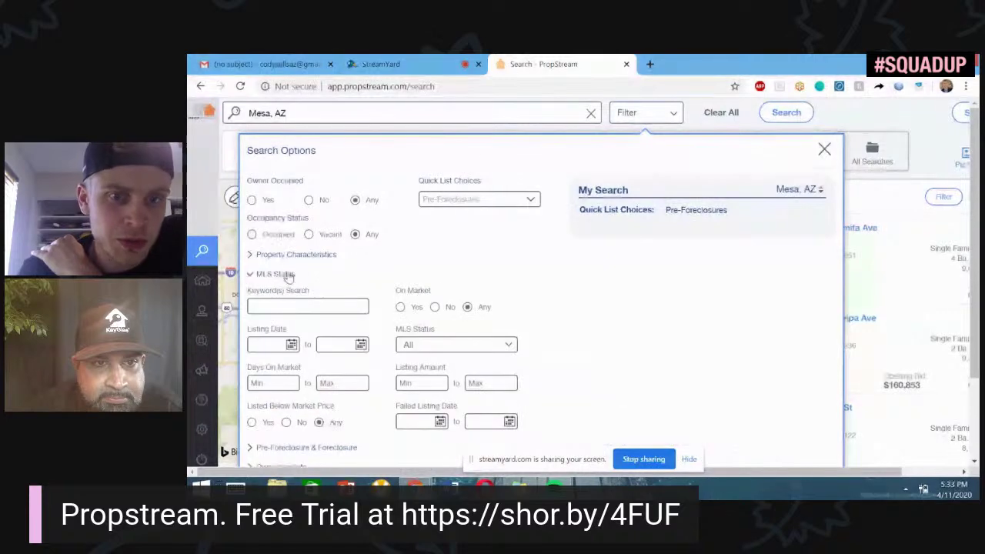
left_click(436, 308)
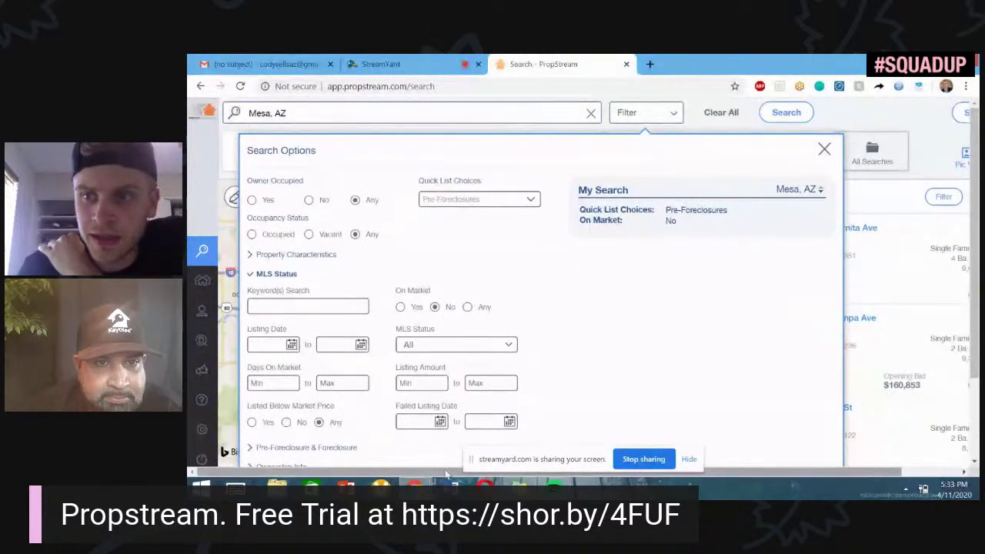
left_click_drag(455, 471, 517, 471)
scroll(514, 333, "left", 1)
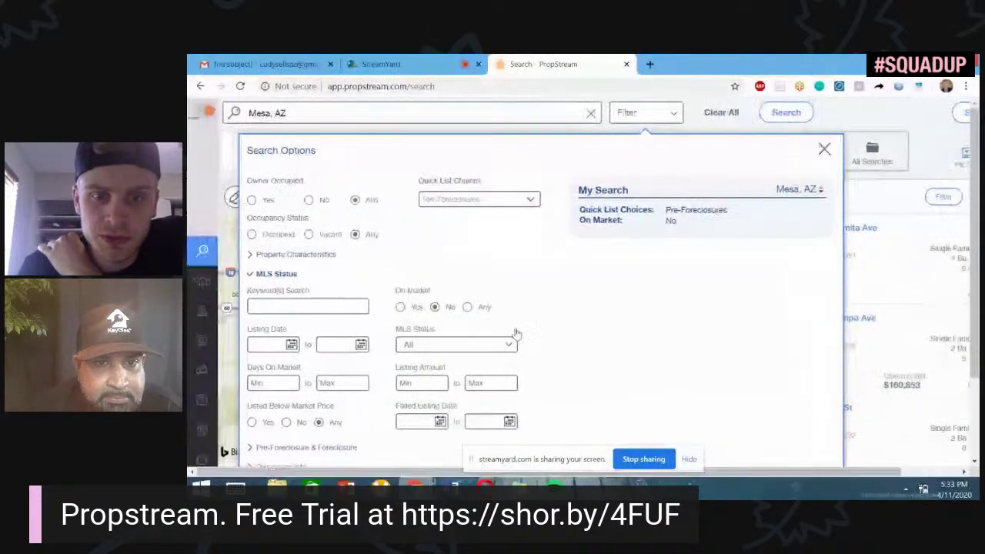
scroll(576, 325, "down", 1)
scroll(758, 269, "down", 1)
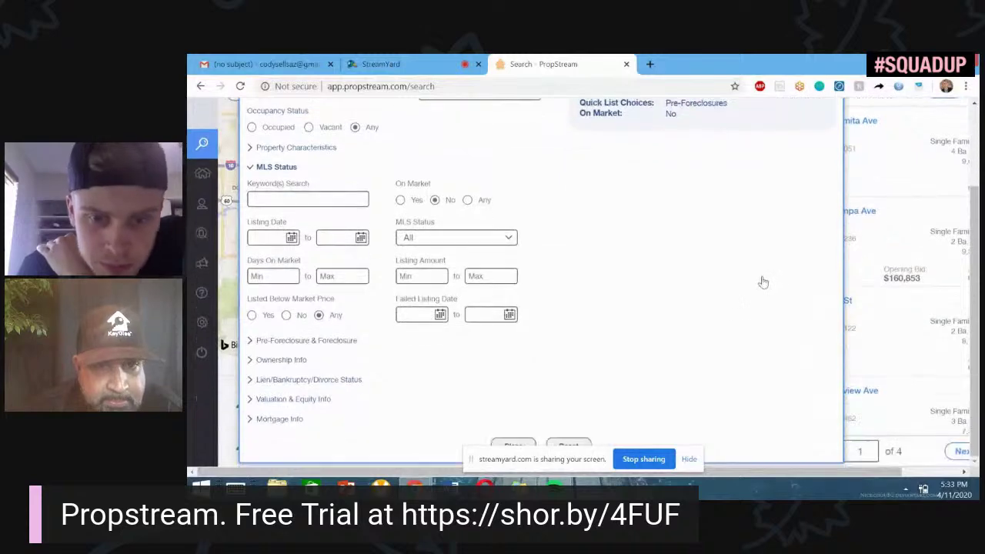
left_click(519, 444)
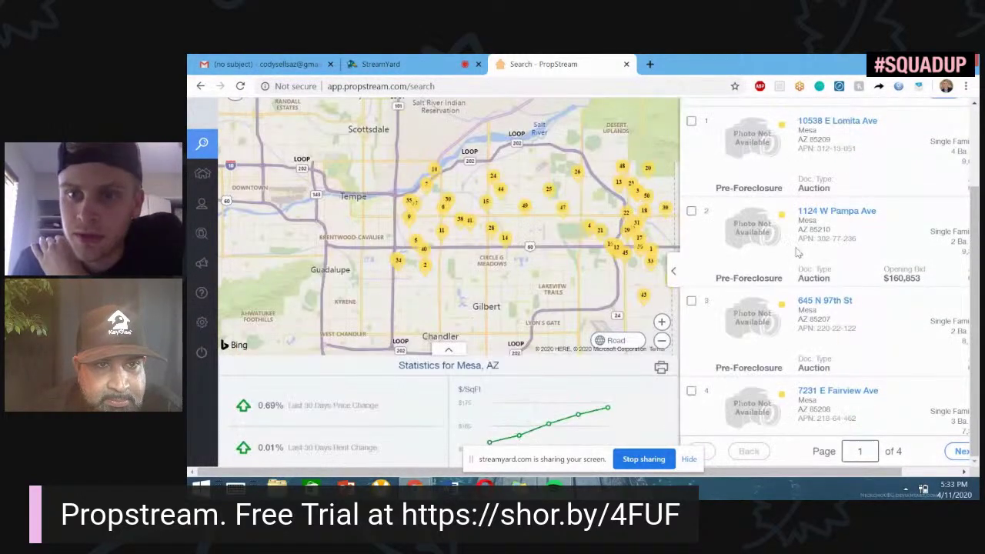
scroll(790, 247, "up", 1)
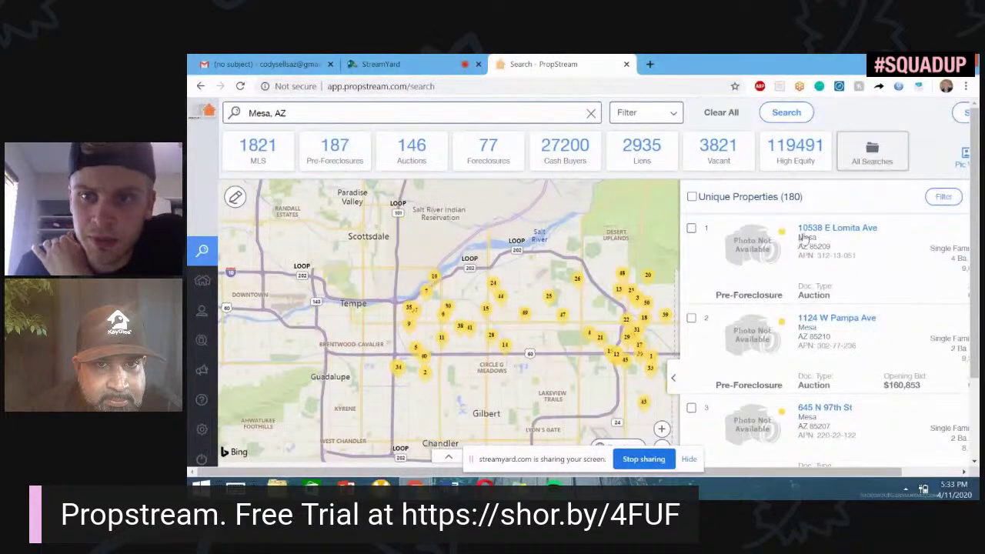
Select all the found properties and save them to a new marketing list named "Mesa Preforeclosures 4/11"
scroll(807, 331, "right", 2)
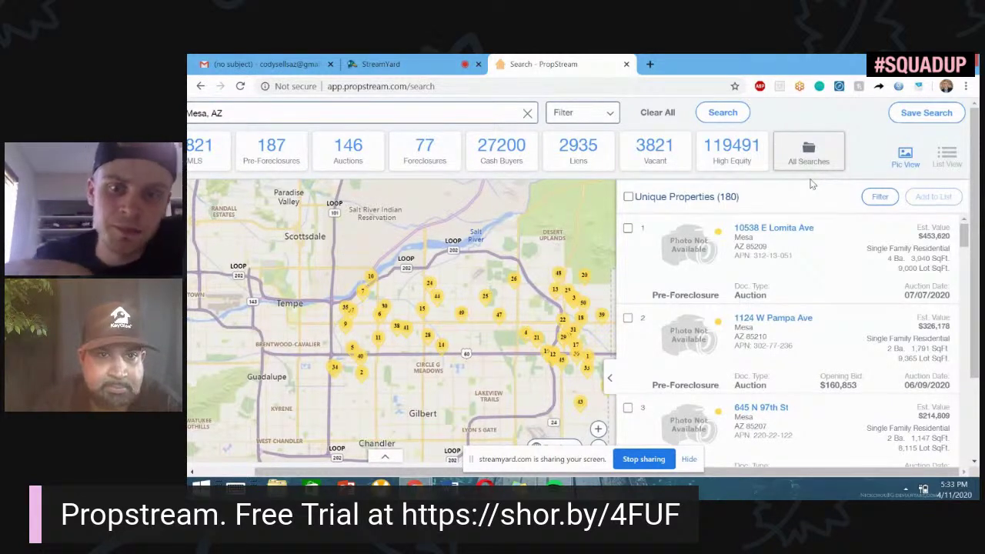
left_click(629, 198)
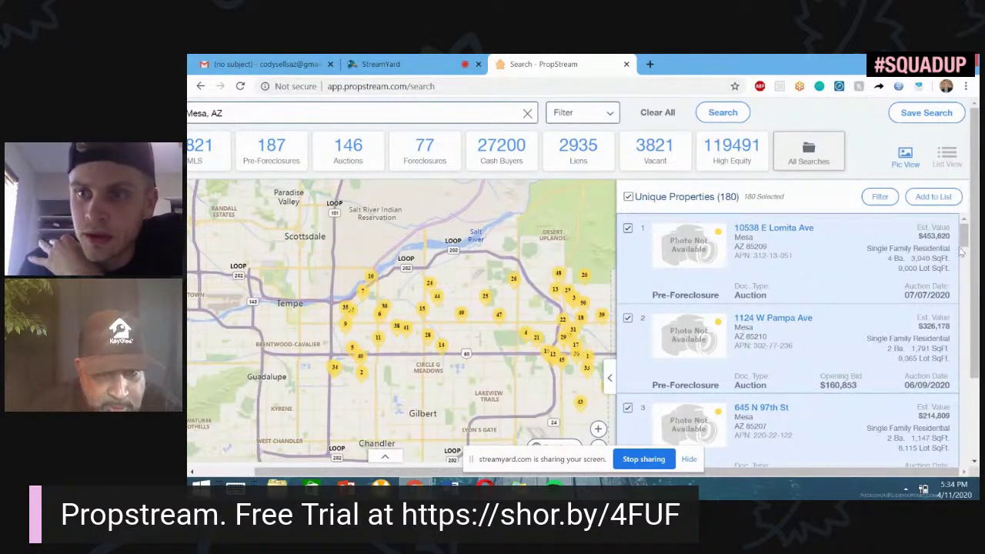
left_click(934, 198)
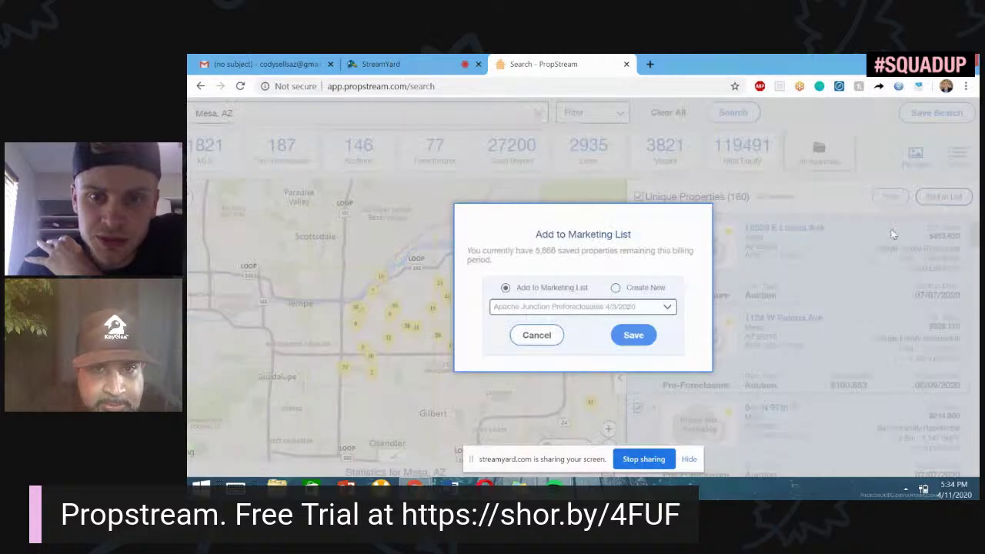
left_click(615, 289)
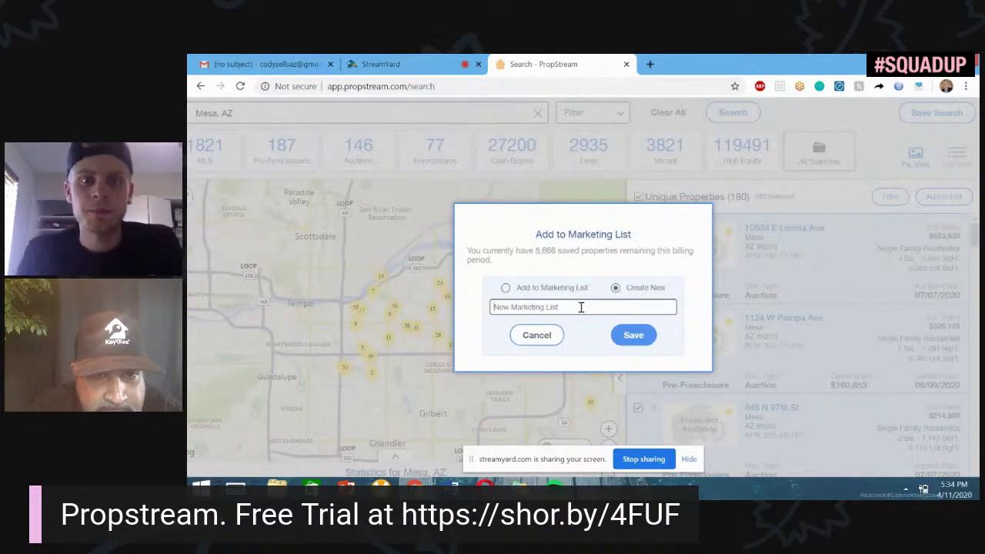
left_click(580, 307)
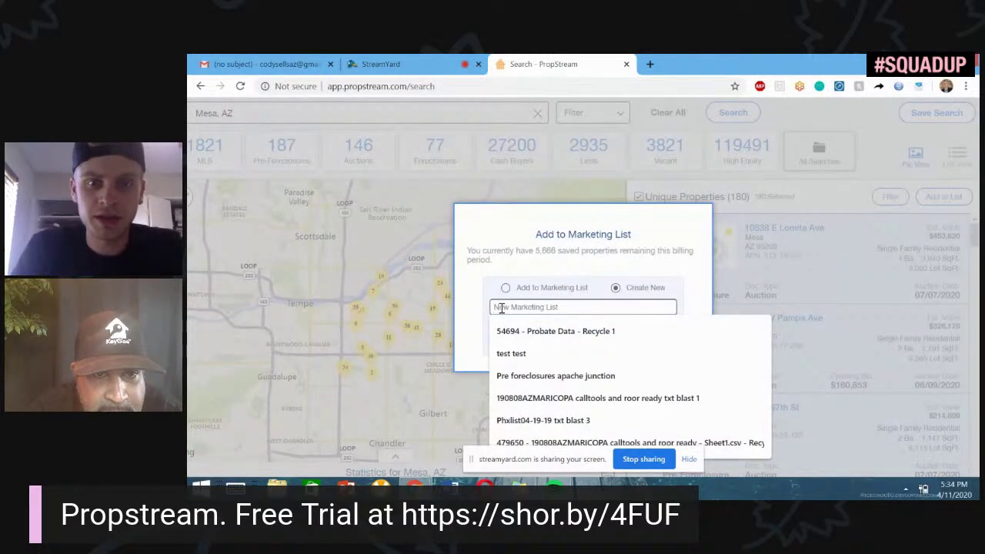
type("Mesa H")
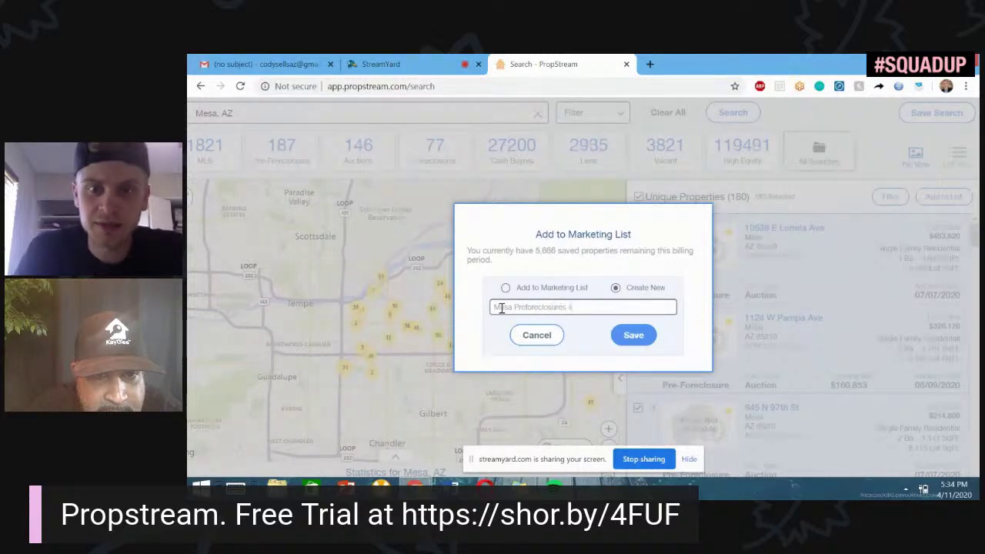
left_click(632, 336)
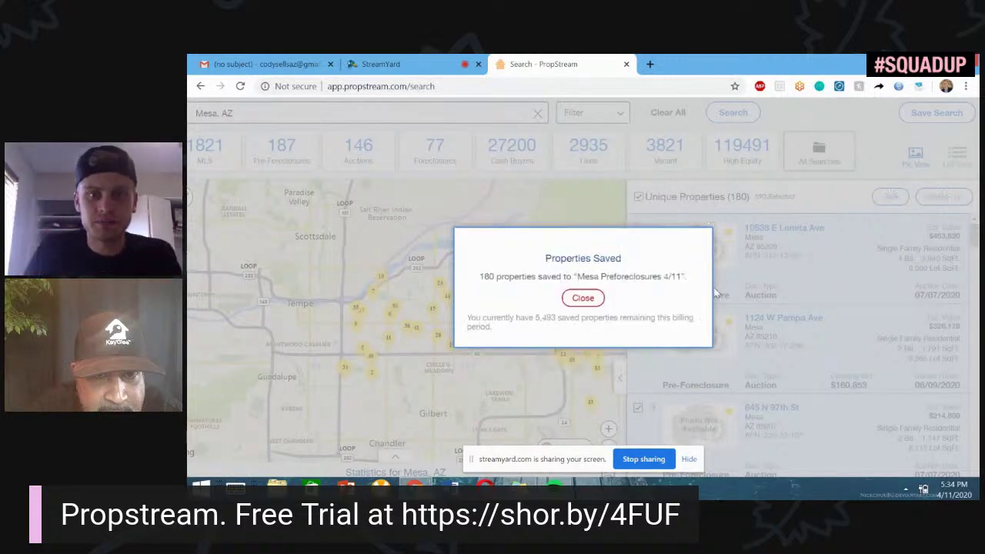
left_click(582, 298)
Open the Mesa Preforeclosures 4/11 marketing list in My Properties and select all of its properties
left_click_drag(794, 473, 791, 475)
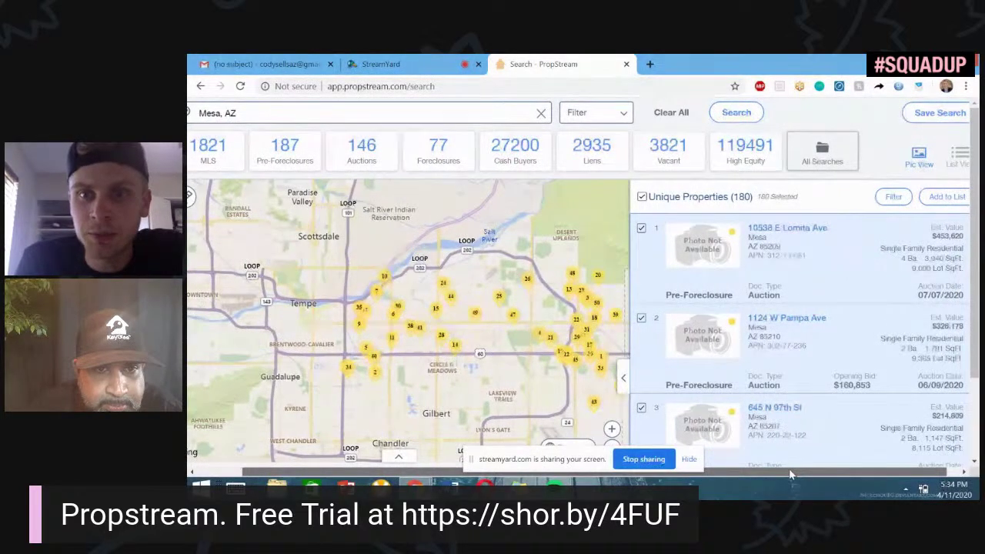
left_click_drag(790, 475, 739, 473)
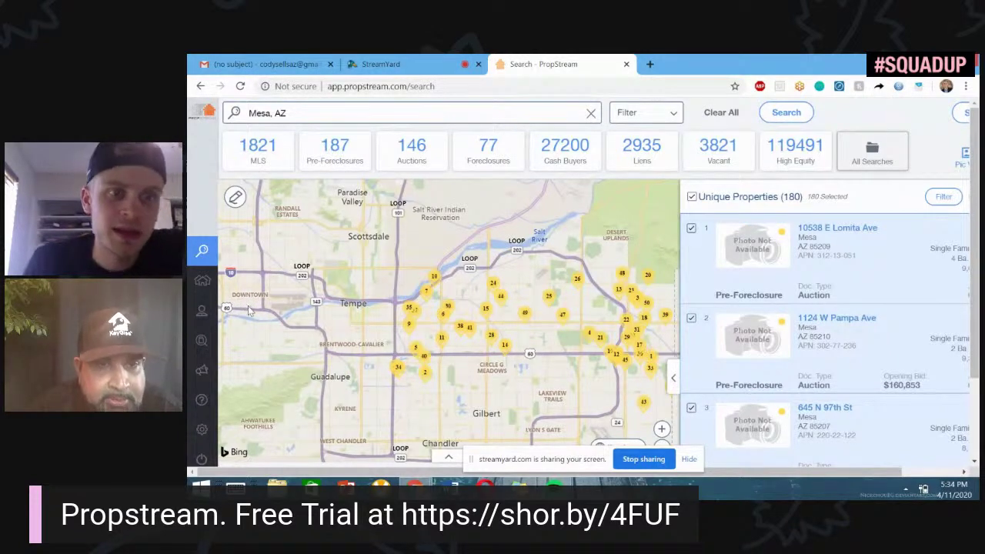
mouse_move(203, 316)
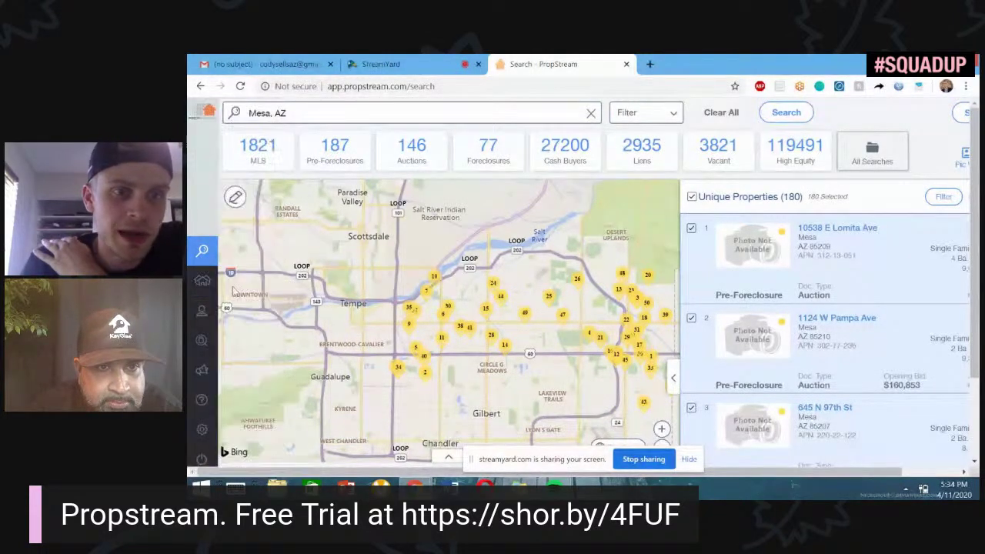
left_click(233, 287)
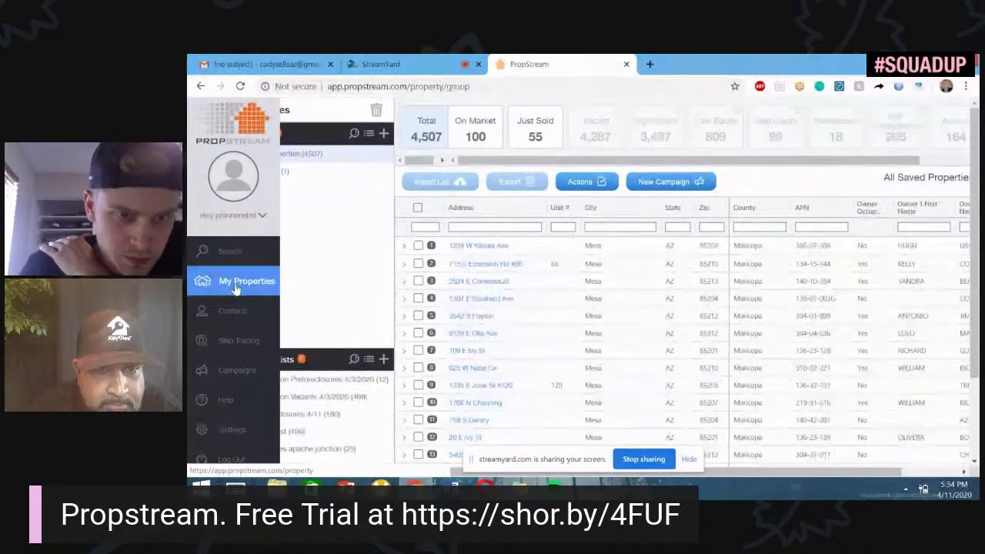
scroll(332, 273, "down", 1)
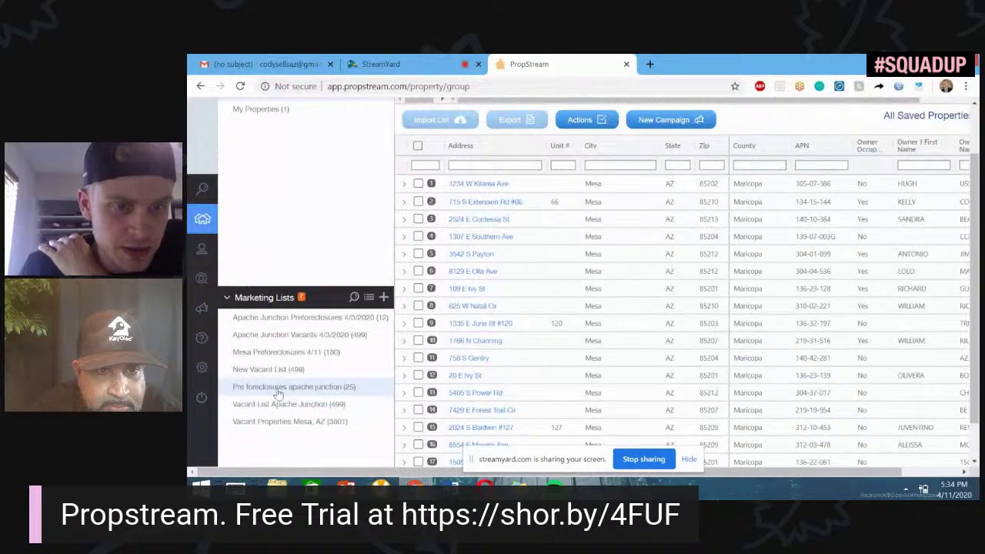
left_click(272, 355)
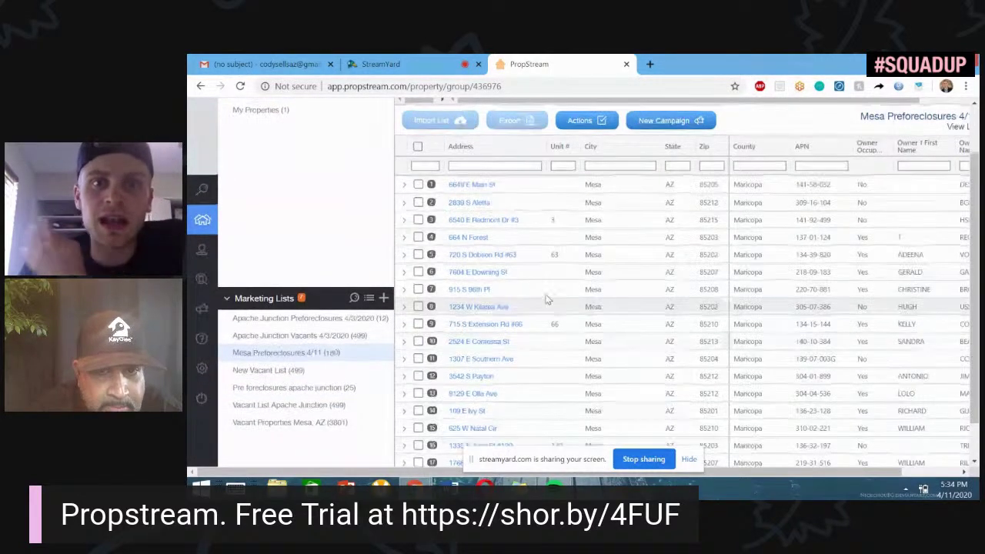
scroll(538, 292, "up", 1)
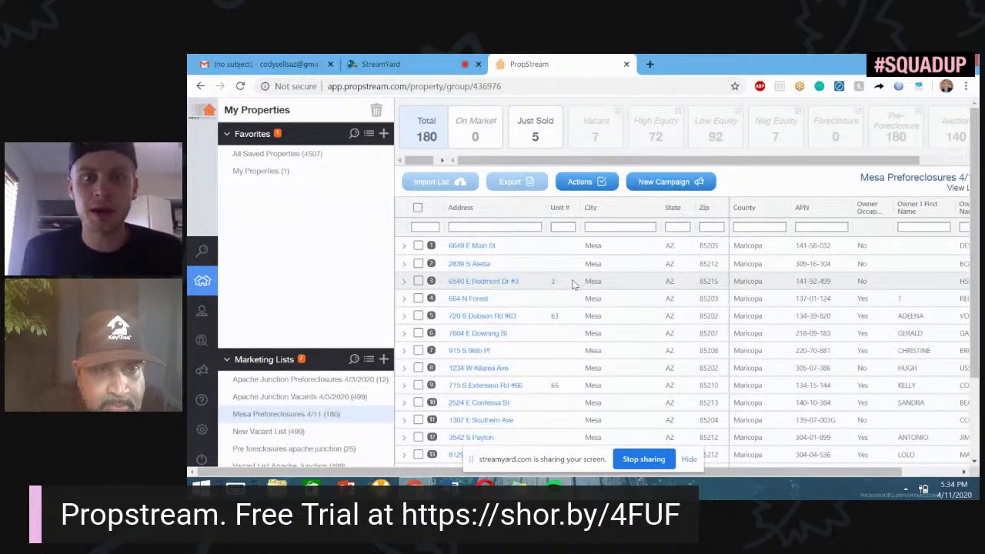
left_click(417, 207)
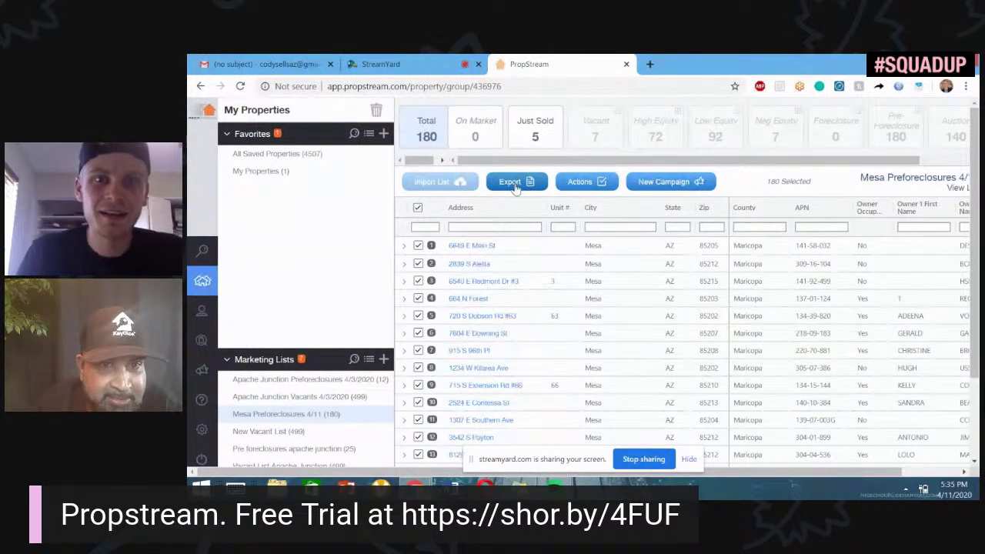
Export all selected properties of the Mesa Preforeclosures 4/11 list and dismiss the export summary
left_click(515, 186)
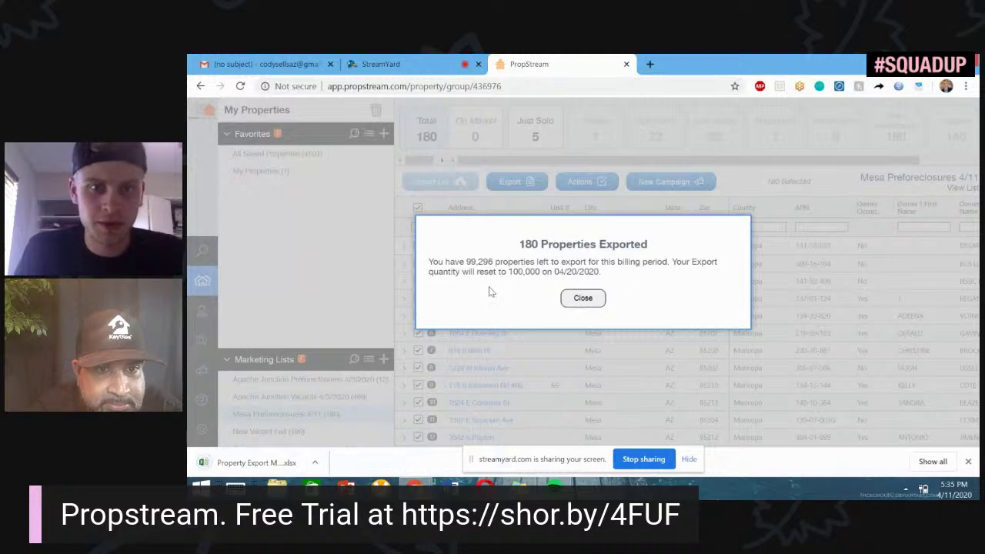
left_click(583, 300)
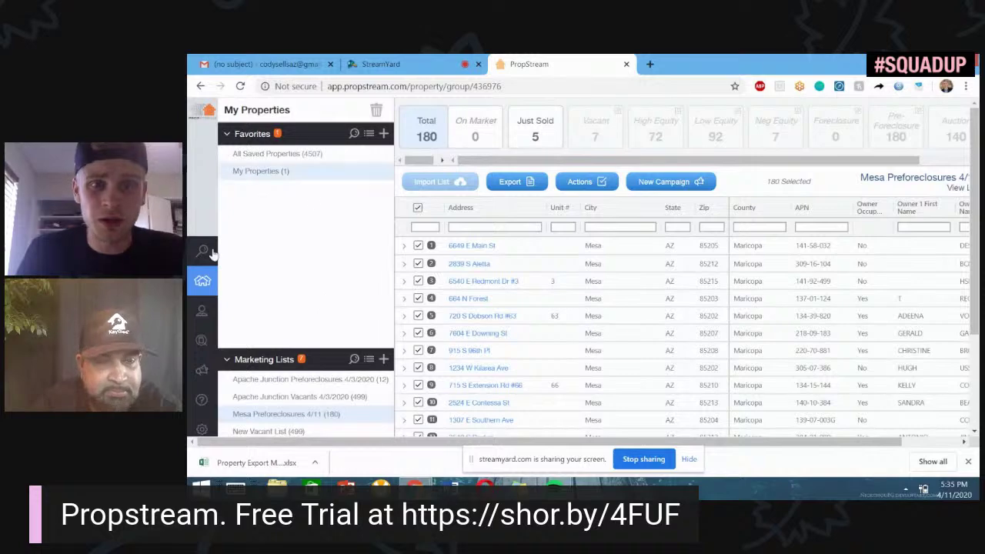
Return to the property search and run a new search for Mesa, AZ from the recent searches
mouse_move(212, 254)
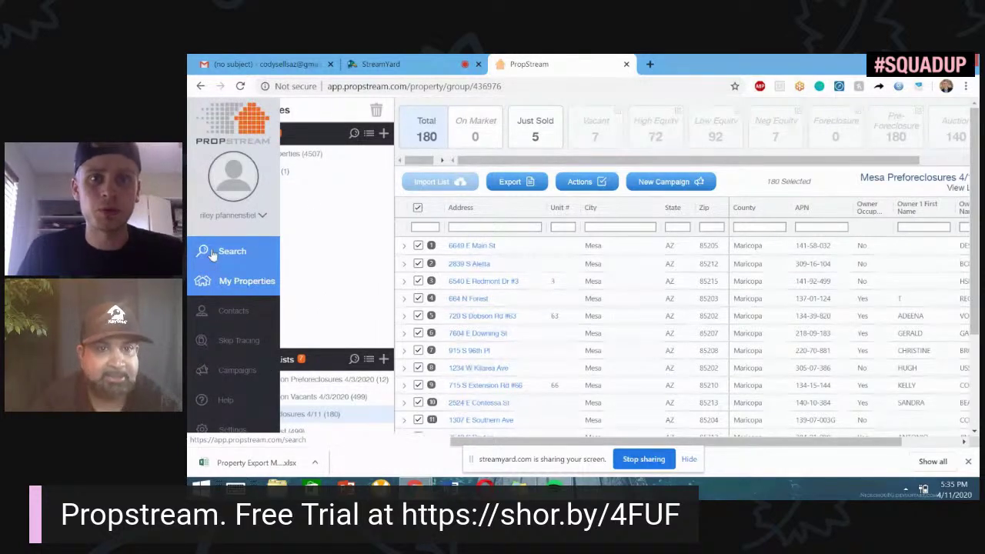
left_click(212, 251)
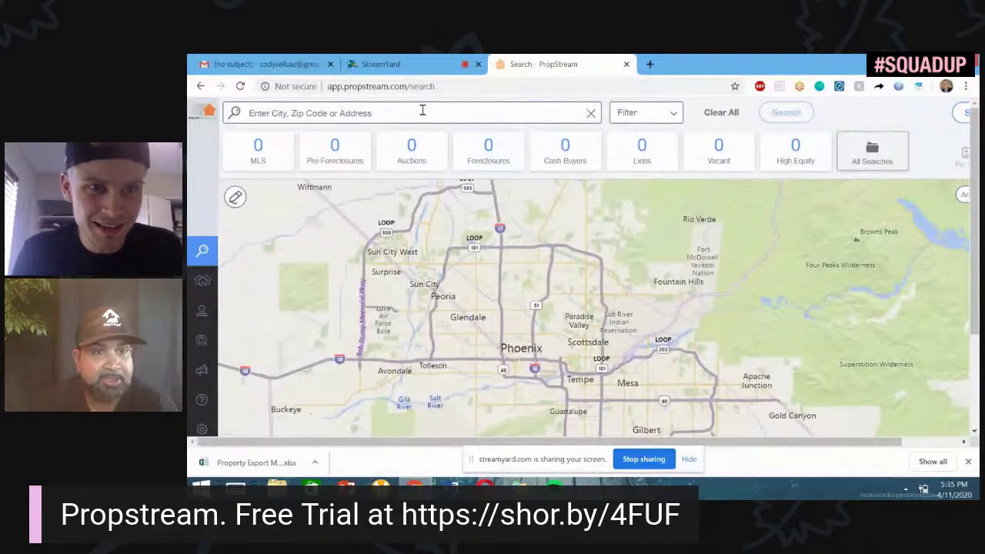
left_click(422, 110)
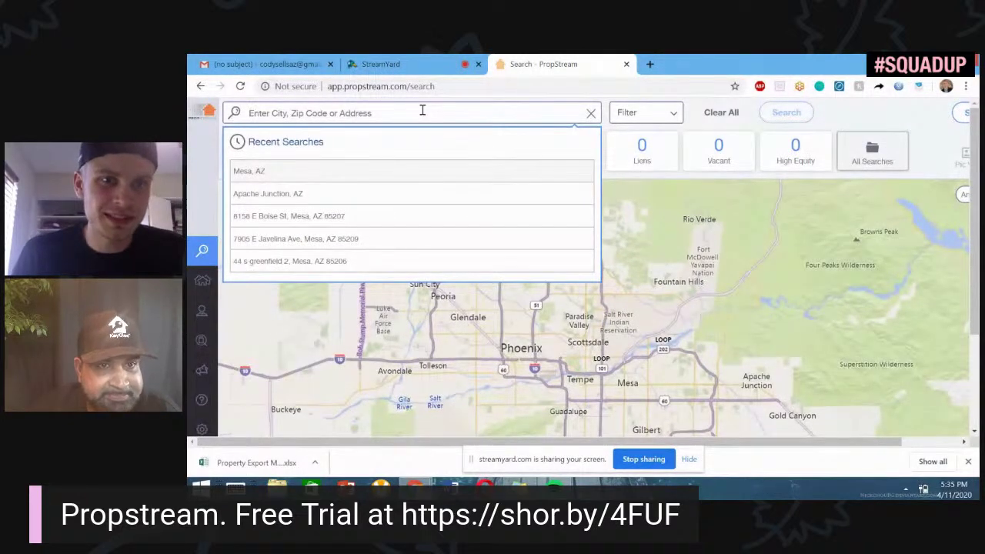
left_click(270, 172)
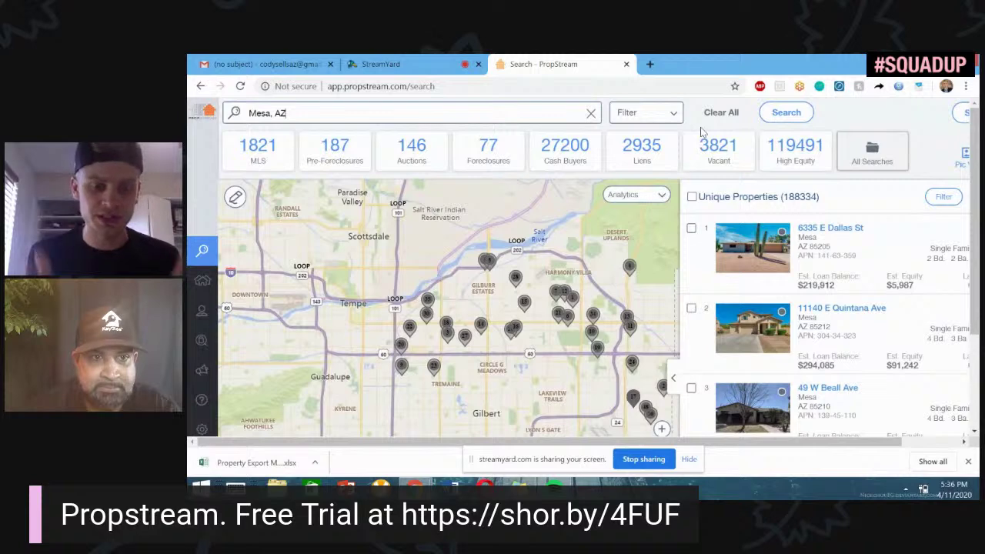
Filter the Mesa, AZ search to vacant, off-market properties by setting Occupancy Status to Vacant and On Market to No
left_click(641, 113)
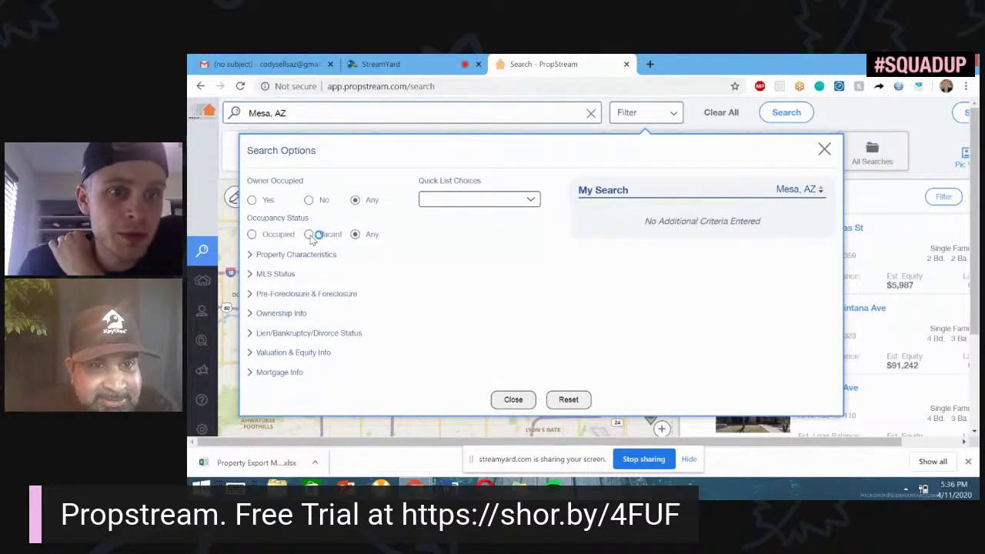
left_click(311, 238)
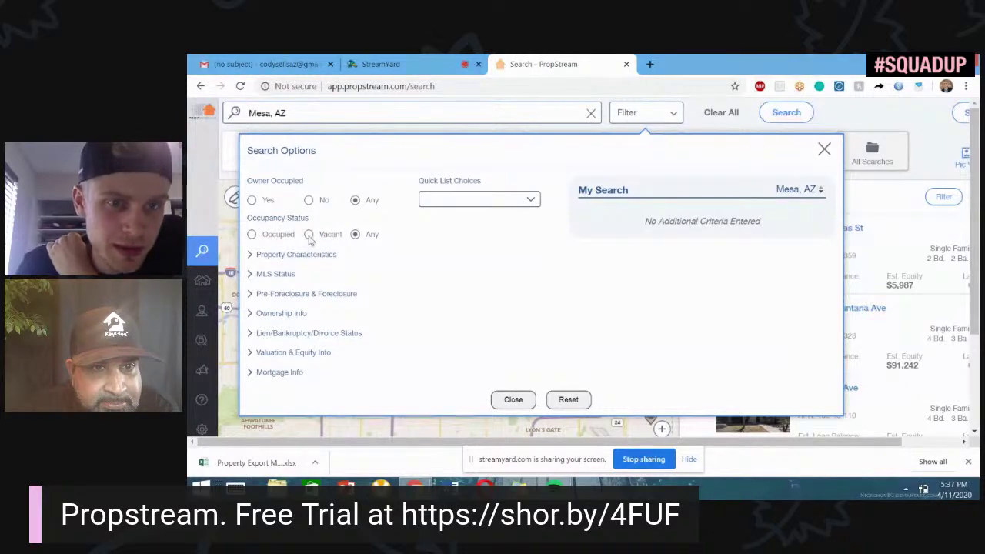
left_click(310, 238)
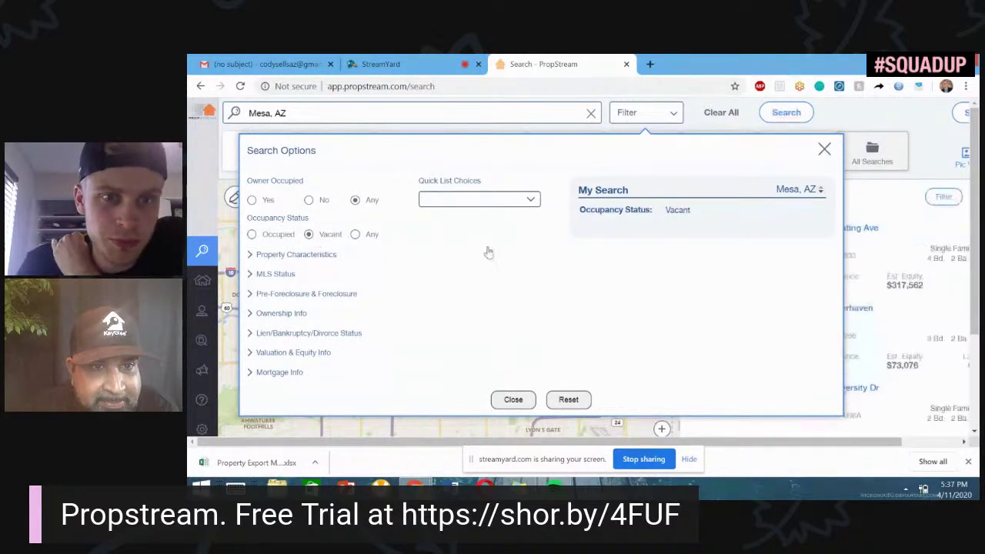
left_click(285, 275)
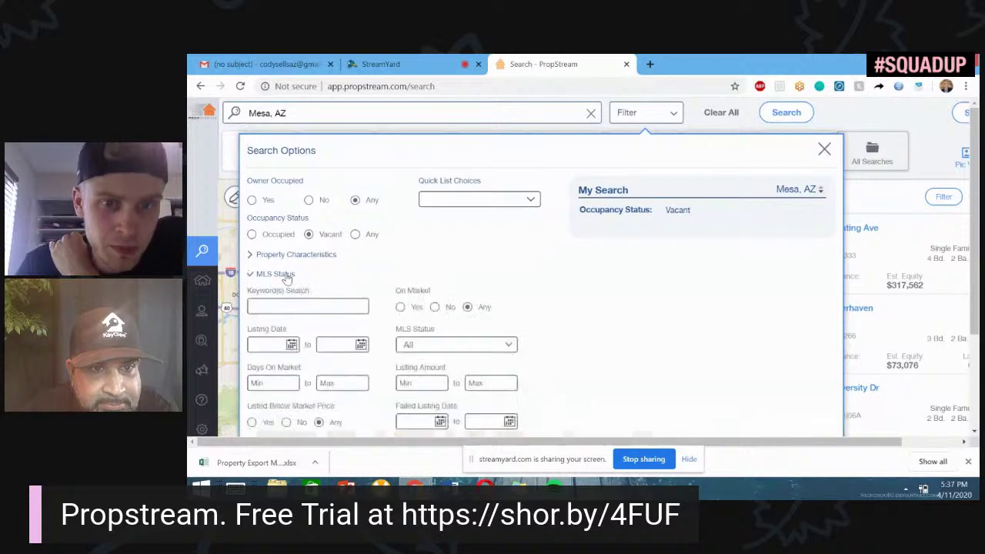
left_click(434, 307)
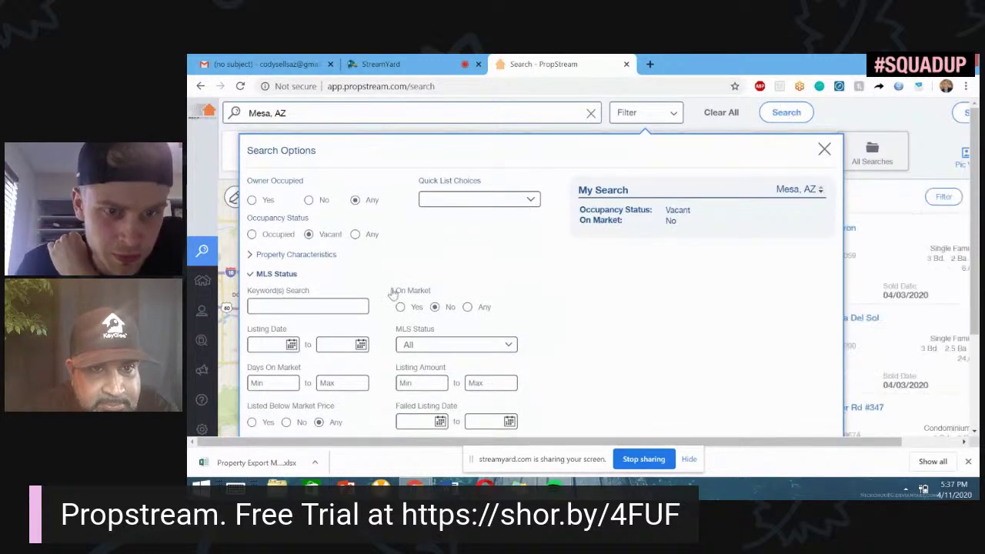
Limit the property characteristics to the Residential classification with the Single Family and Condo/Townhouse property types
left_click(292, 255)
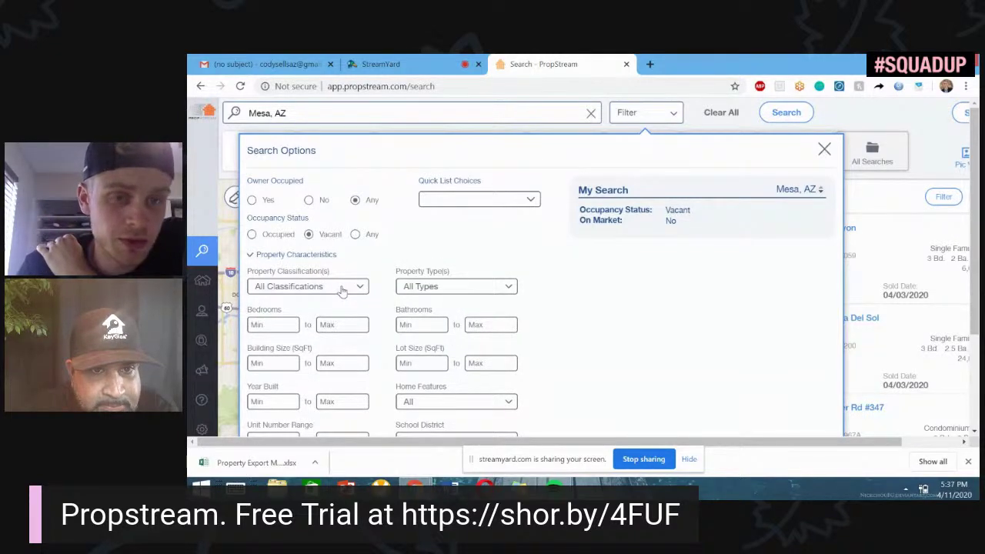
left_click(342, 290)
left_click(302, 311)
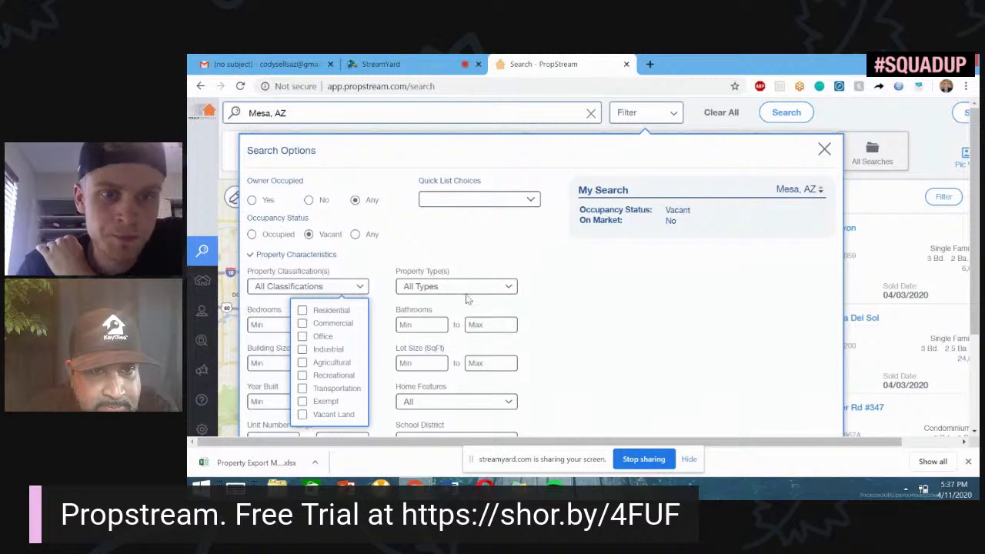
left_click(500, 291)
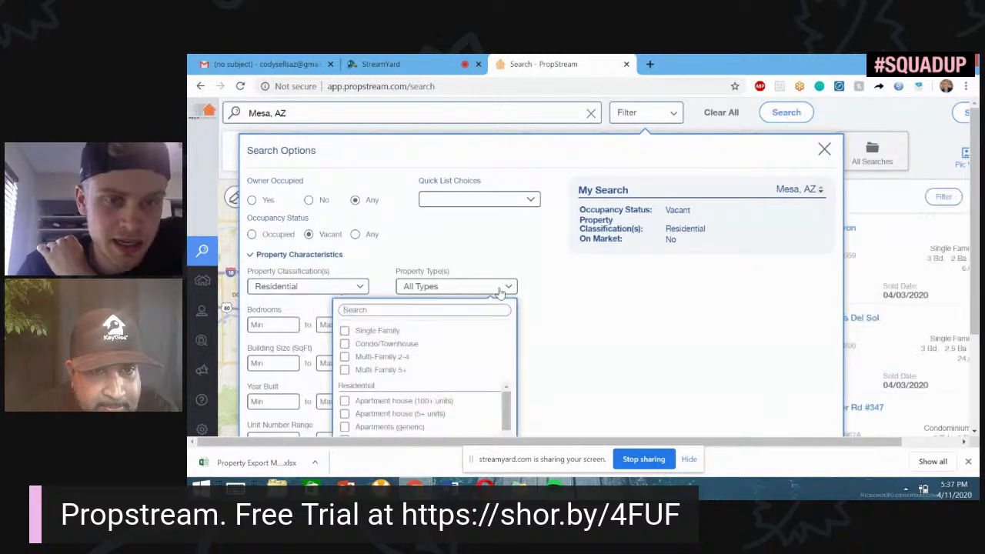
left_click(345, 344)
left_click(613, 313)
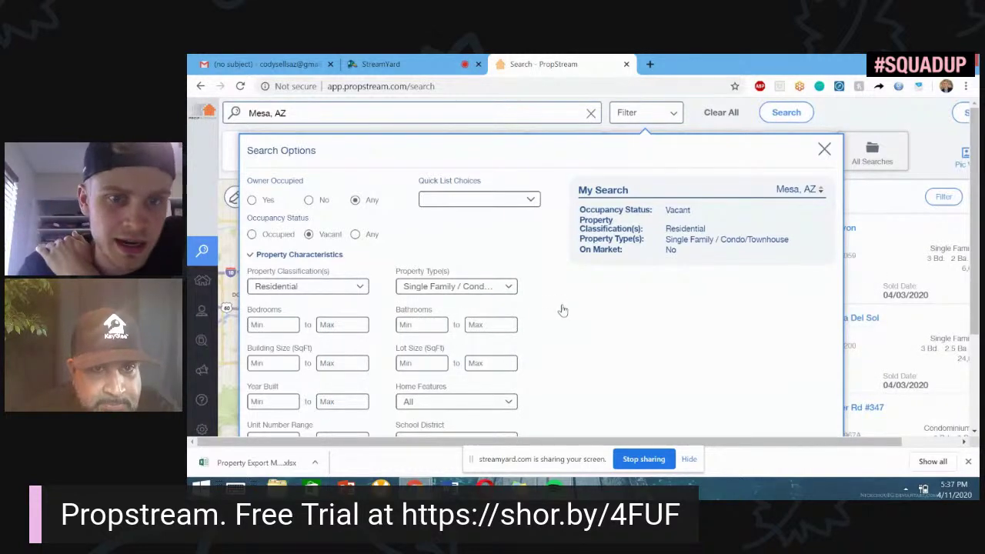
scroll(569, 284, "down", 3)
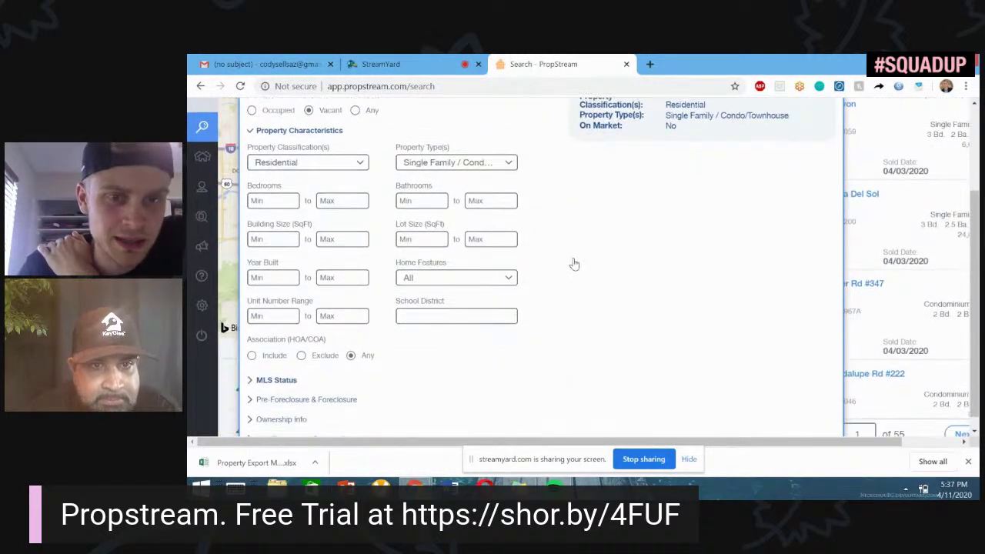
scroll(567, 236, "up", 1)
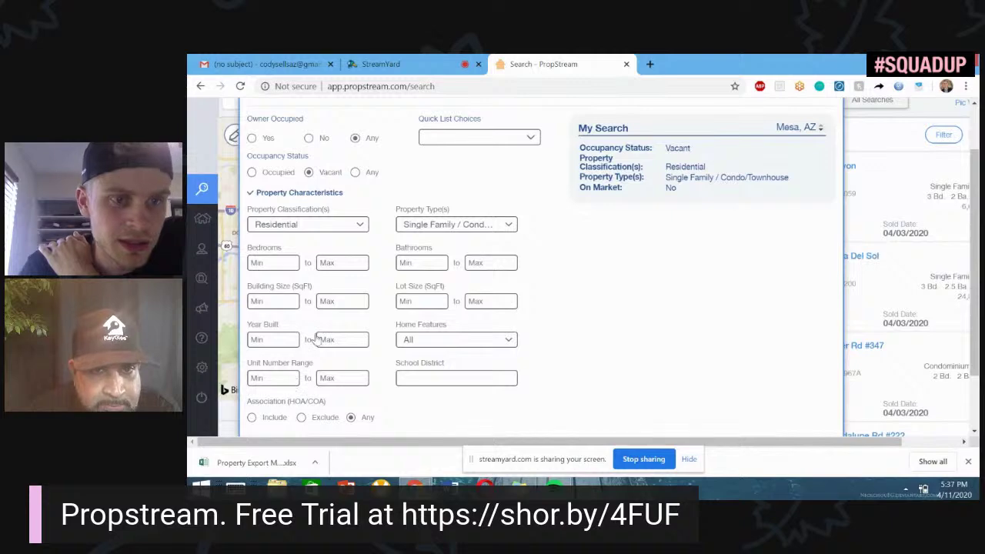
scroll(574, 327, "down", 1)
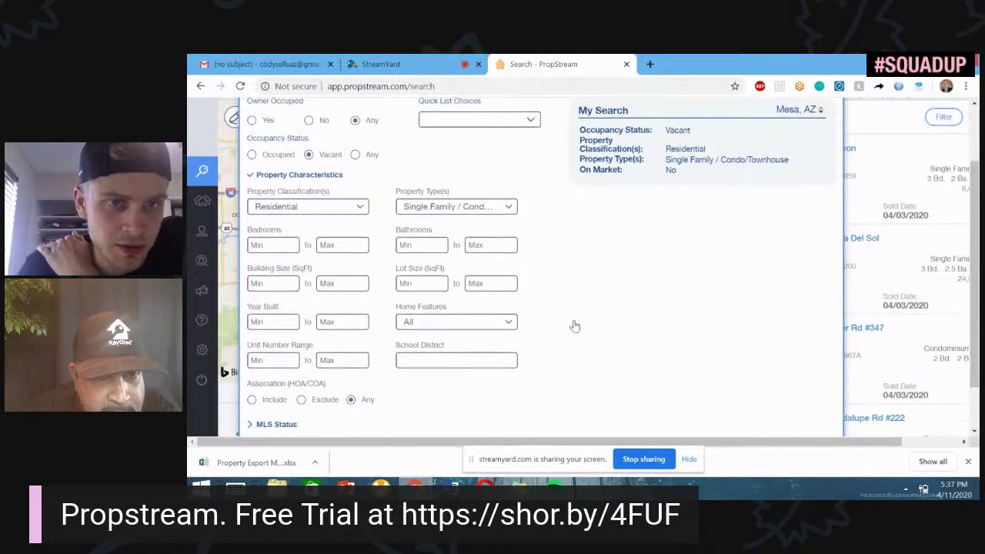
left_click(312, 132)
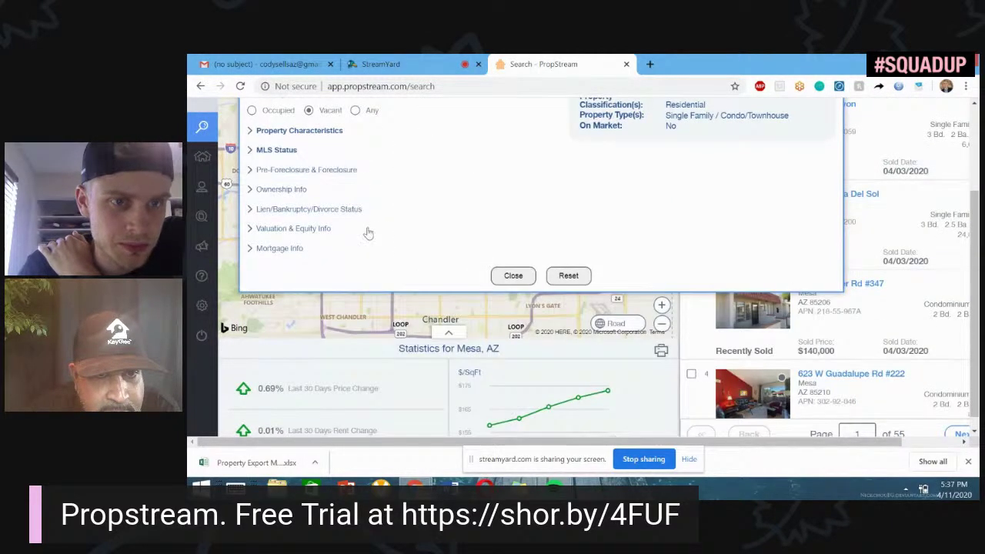
Set the minimum Years of Ownership to 5 in the ownership criteria and collapse that section
scroll(377, 245, "up", 2)
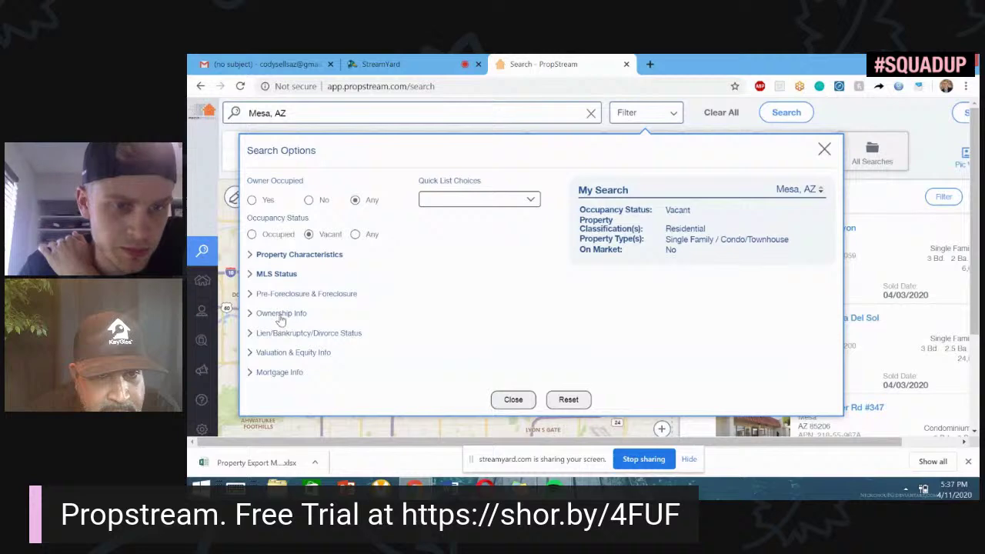
left_click(279, 314)
scroll(454, 290, "down", 1)
left_click(285, 283)
type("5")
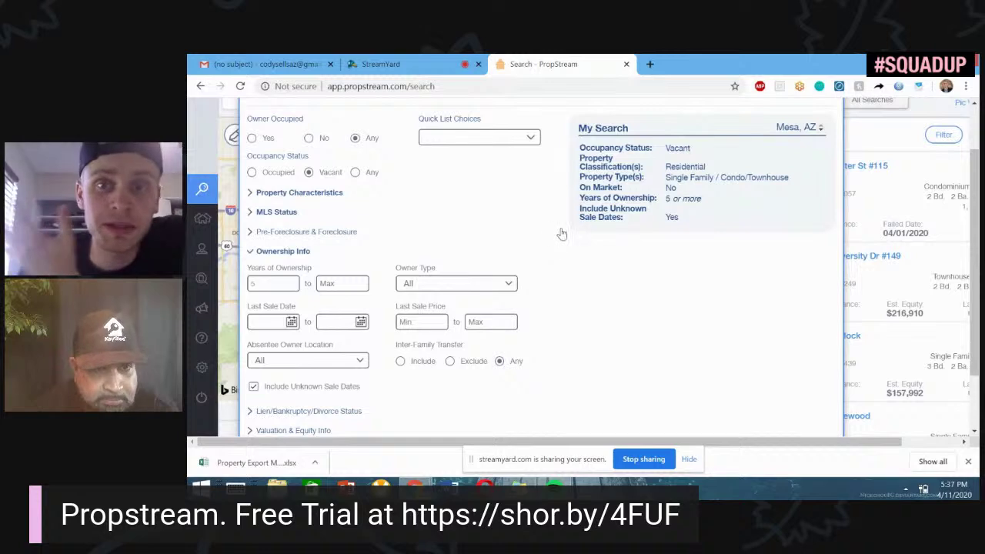
scroll(560, 257, "down", 2)
scroll(561, 257, "up", 2)
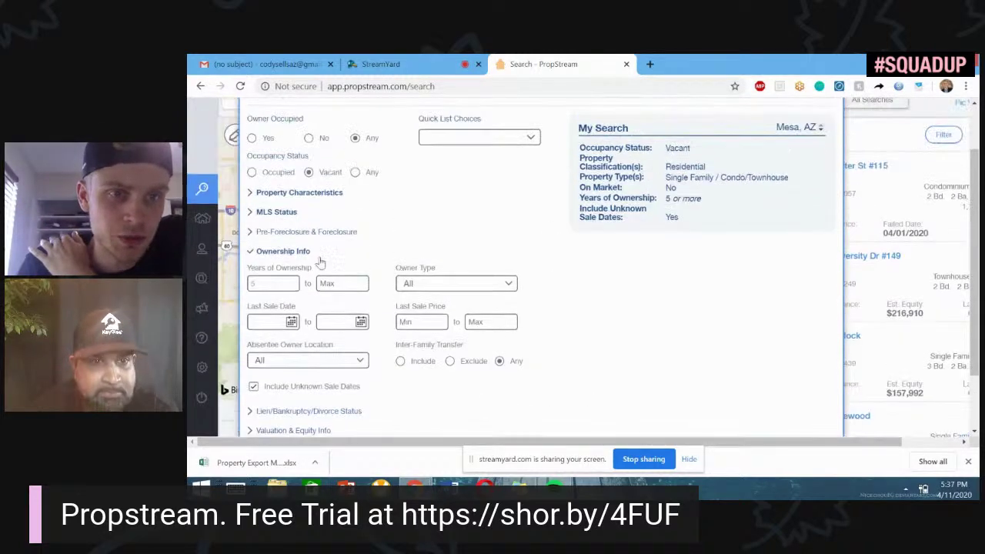
left_click(291, 252)
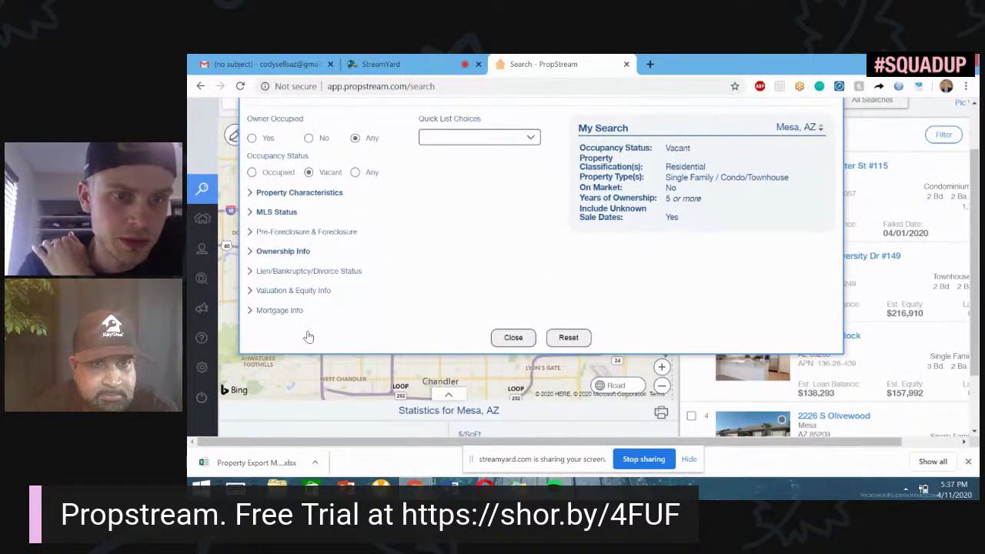
Set the minimum Estimated Equity to 50% in the valuation criteria and close the search options
left_click(306, 297)
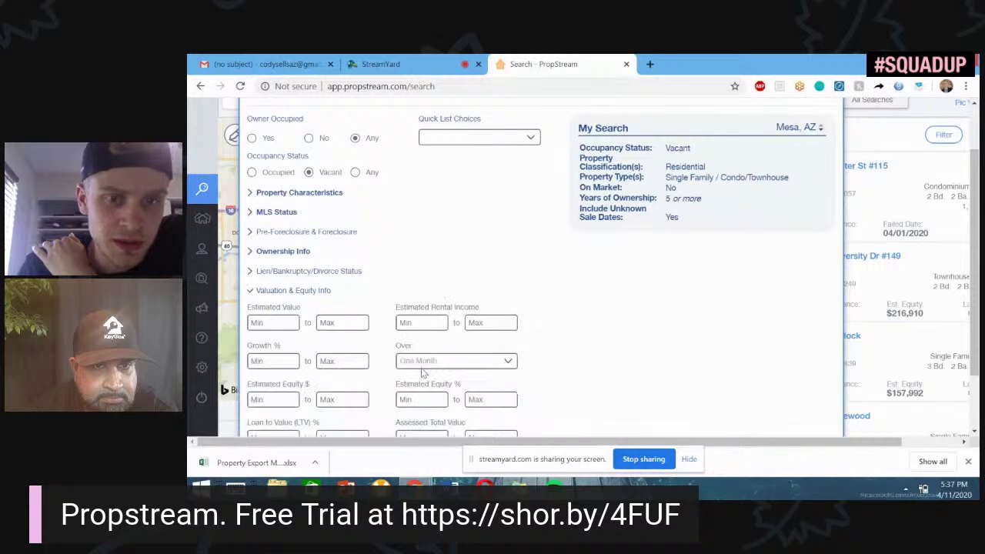
scroll(425, 368, "down", 2)
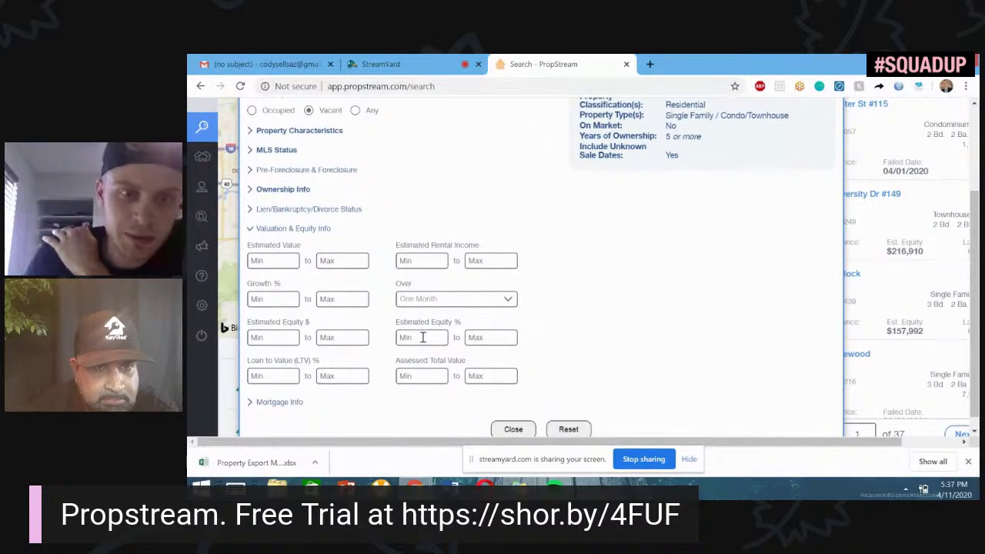
left_click(422, 337)
type("50")
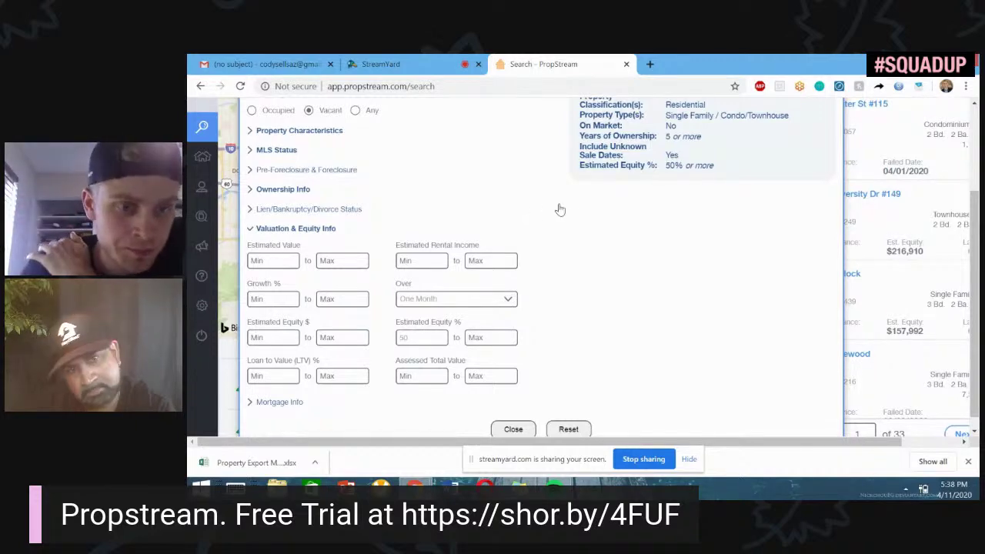
scroll(504, 238, "up", 2)
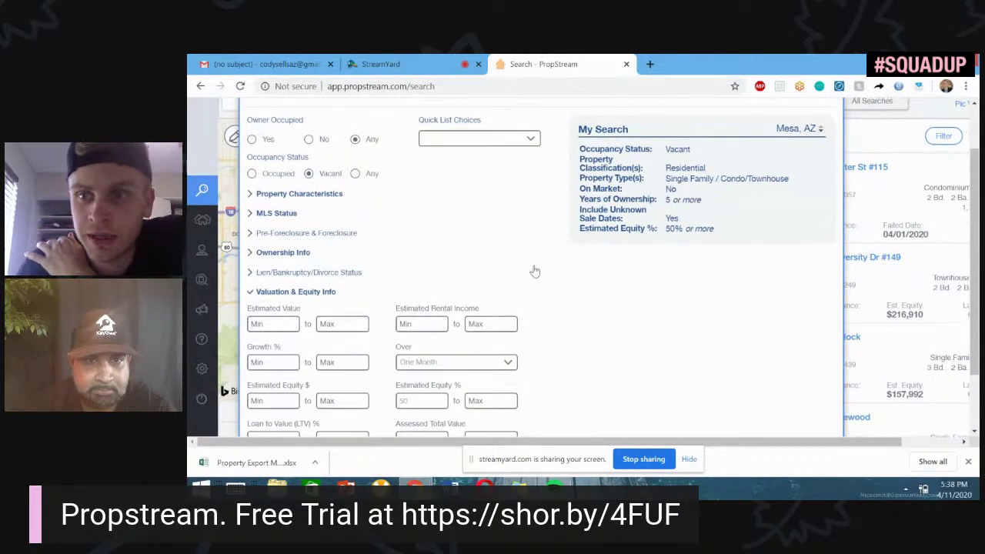
scroll(531, 268, "up", 2)
scroll(535, 266, "down", 4)
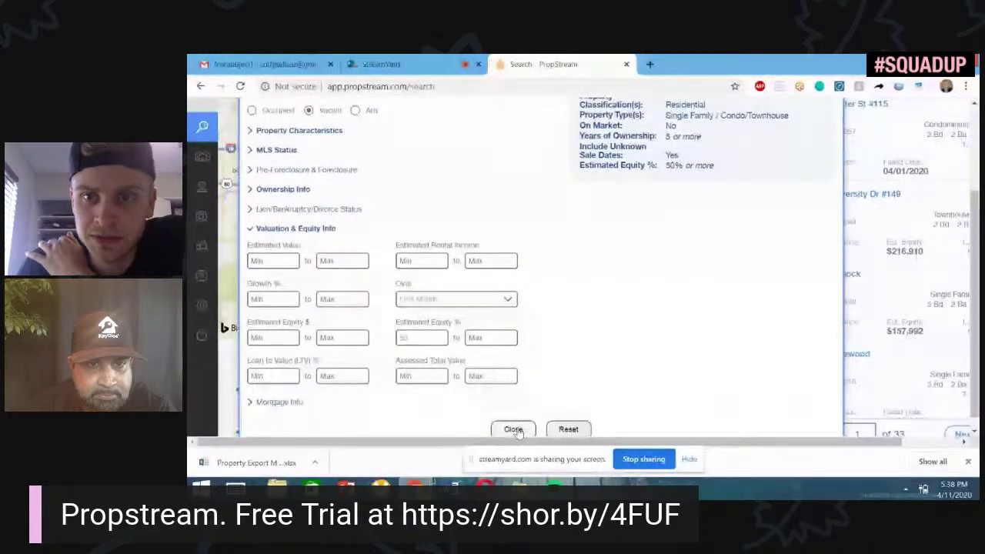
left_click(723, 209)
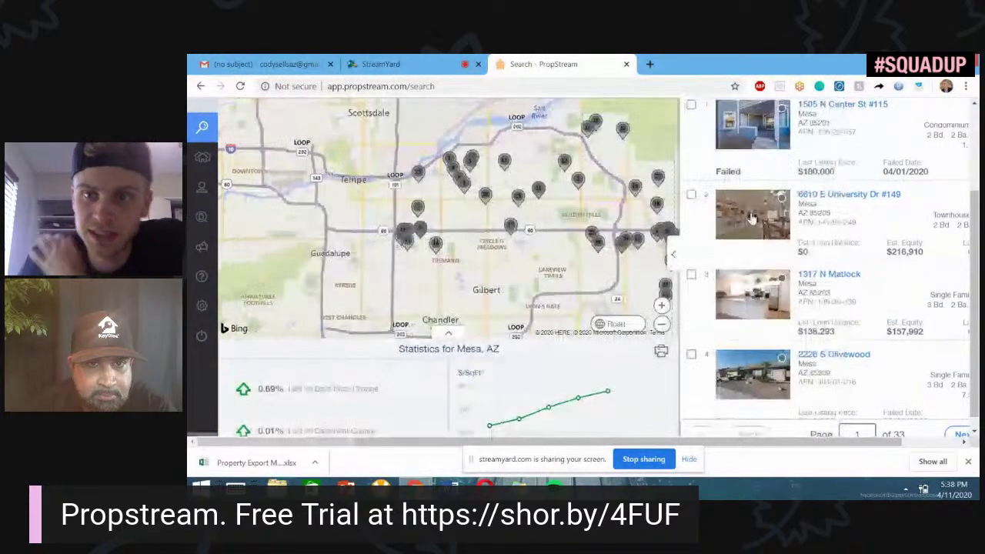
Examine the filtered Mesa property results and review the criteria applied in the search options
scroll(769, 209, "up", 2)
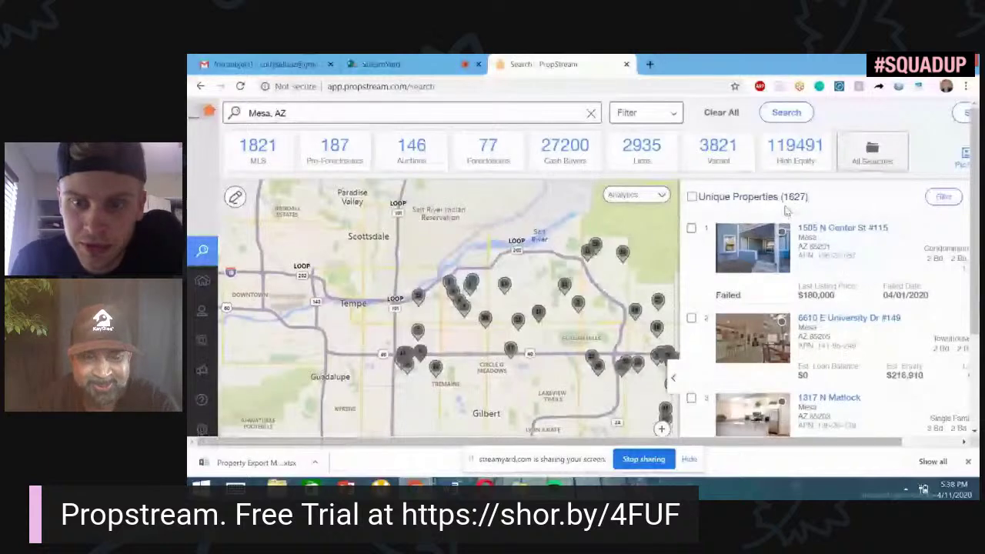
left_click_drag(731, 443, 789, 444)
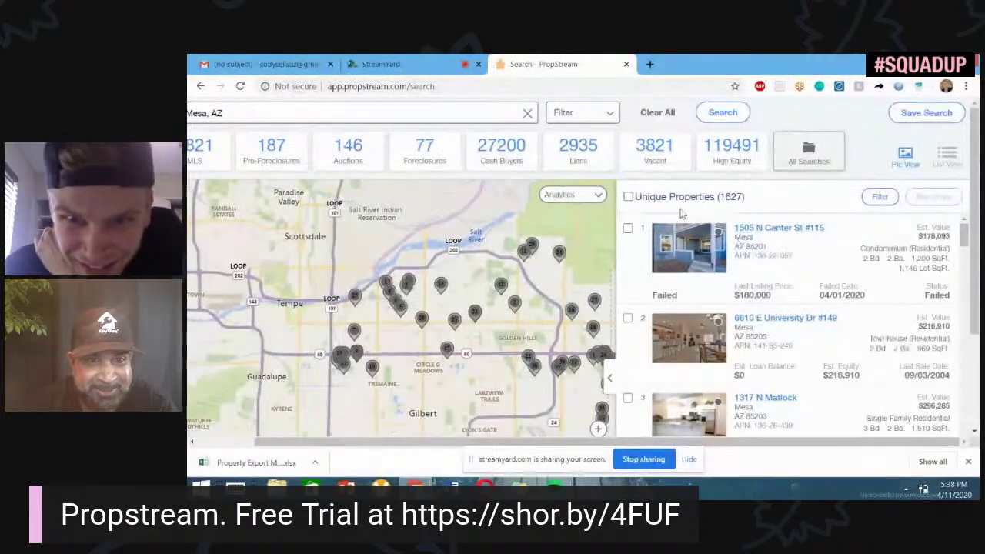
left_click(589, 115)
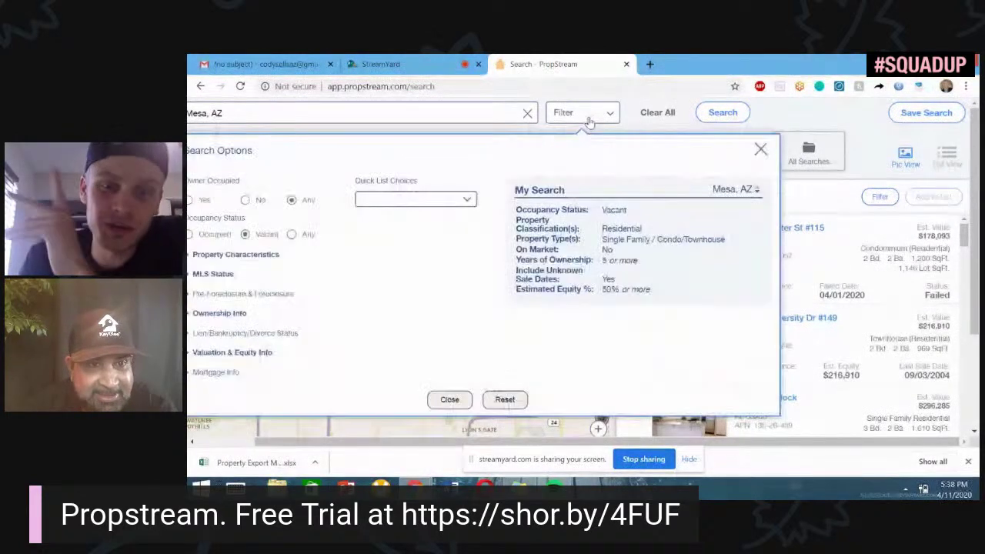
left_click_drag(552, 442, 412, 454)
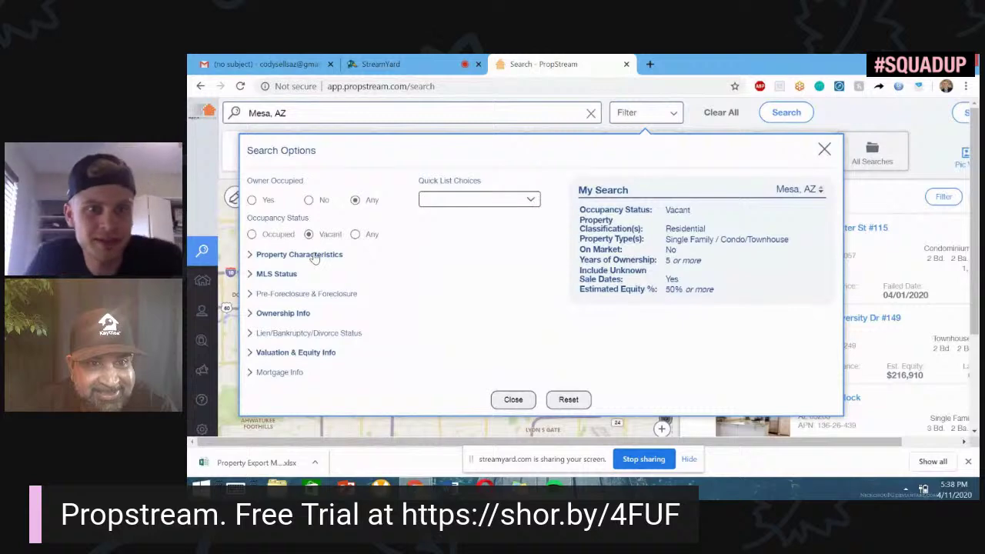
left_click(314, 254)
left_click(308, 255)
scroll(398, 287, "down", 1)
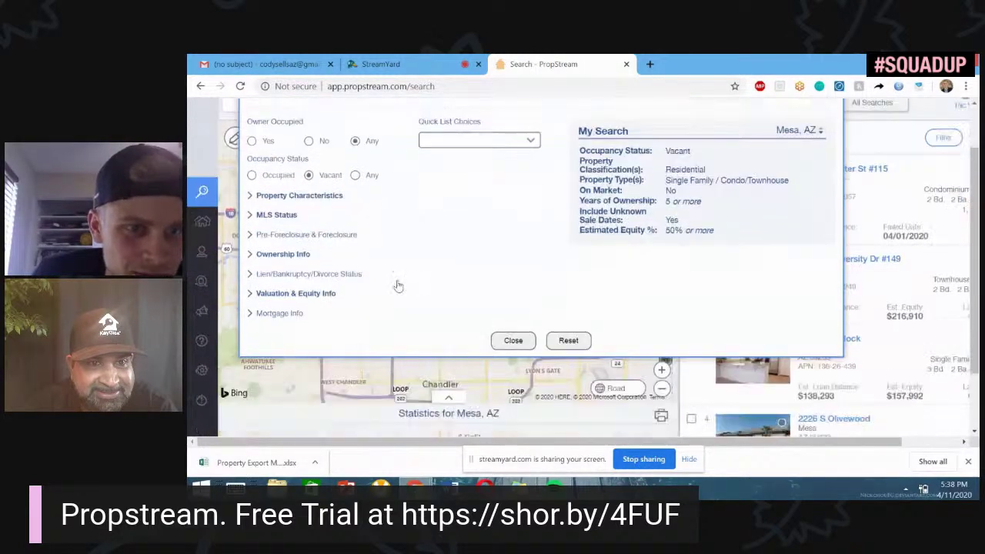
scroll(398, 286, "up", 1)
left_click(302, 352)
left_click(302, 352)
Limit the ownership criteria to the Out of State Absentee Owner Location and close the search options
left_click(297, 314)
scroll(368, 300, "down", 2)
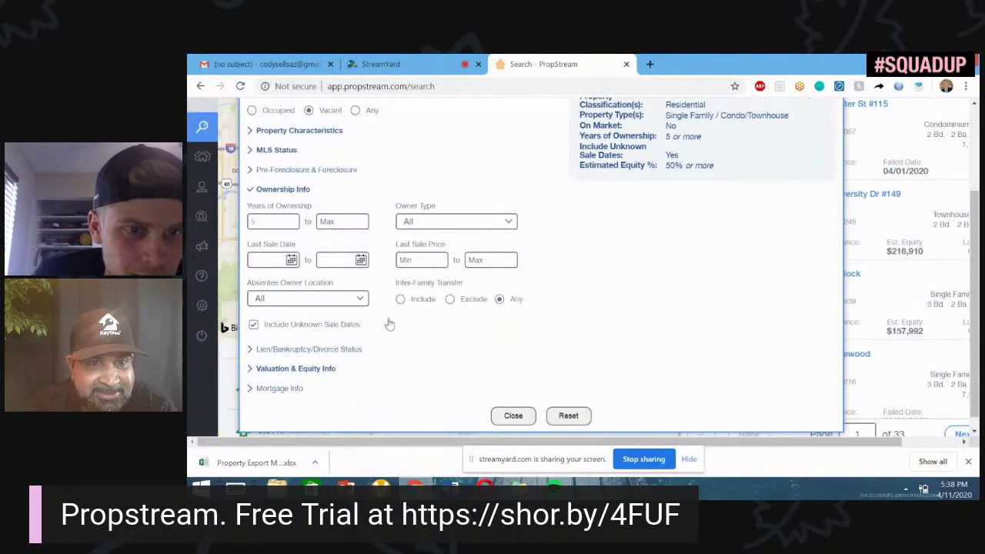
left_click(339, 298)
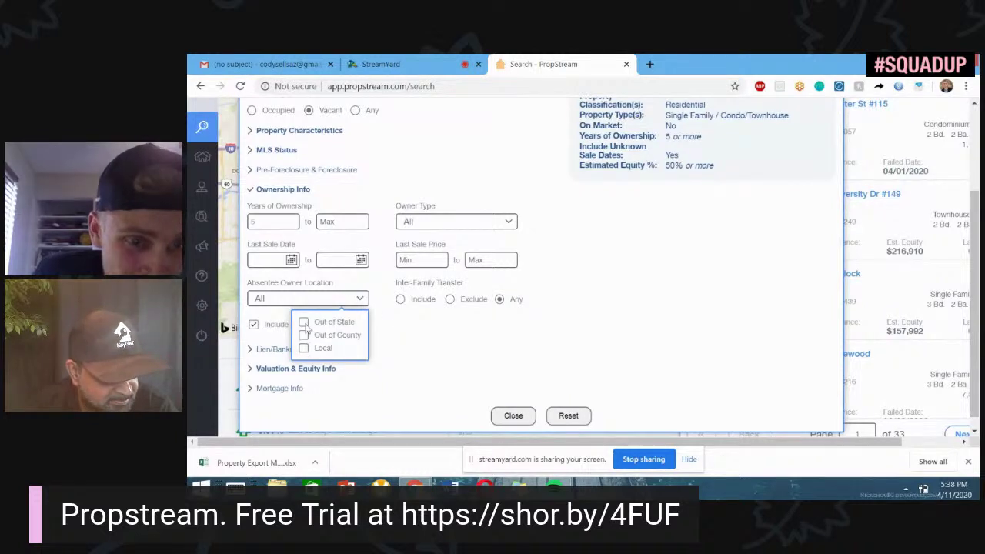
left_click(303, 323)
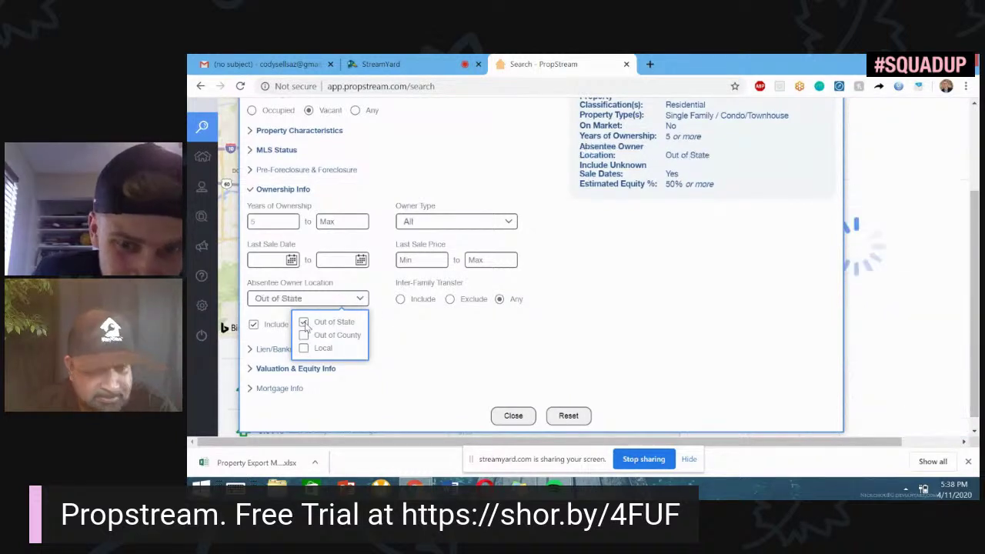
left_click(513, 415)
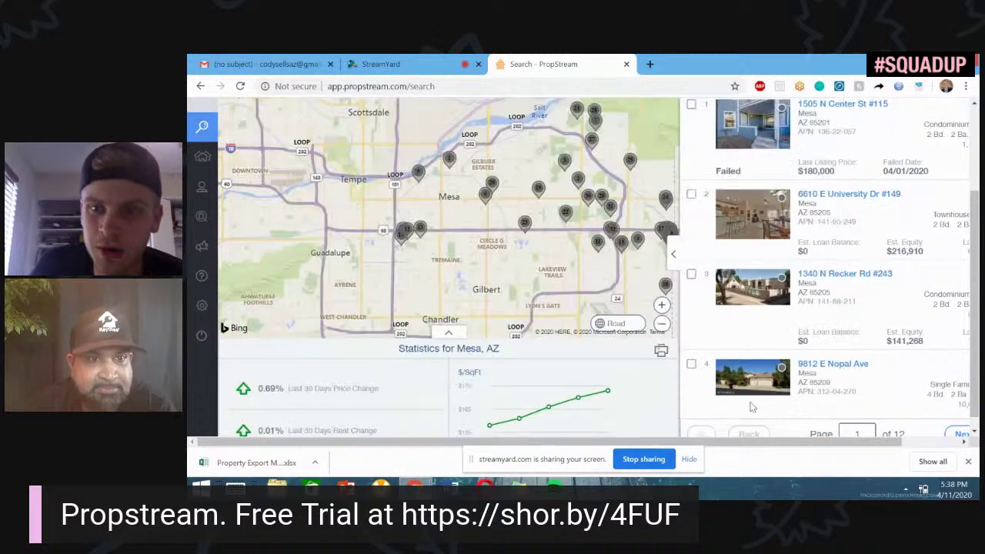
Select all unique properties in the filtered results and start adding them to a marketing list
scroll(758, 324, "up", 1)
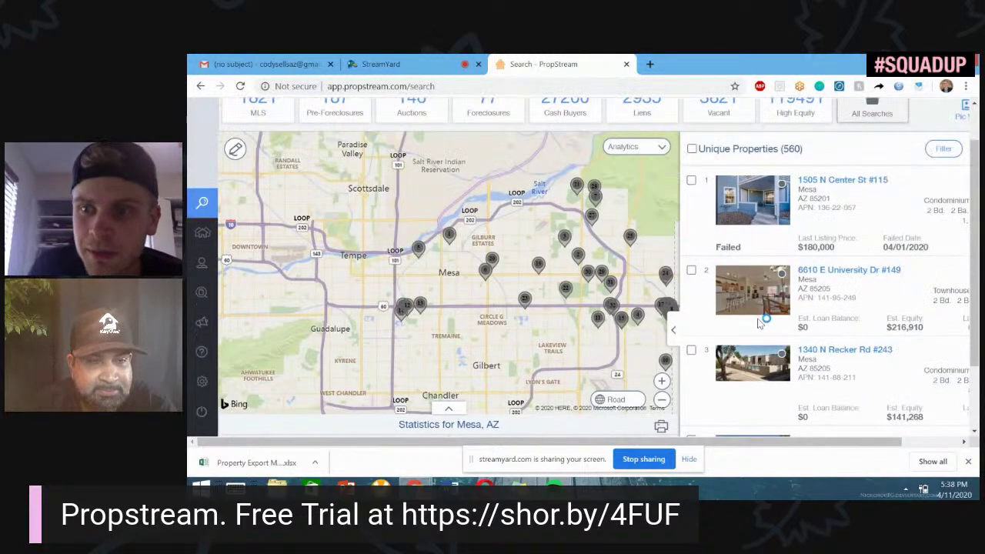
scroll(758, 324, "up", 1)
key("ctrl+plus")
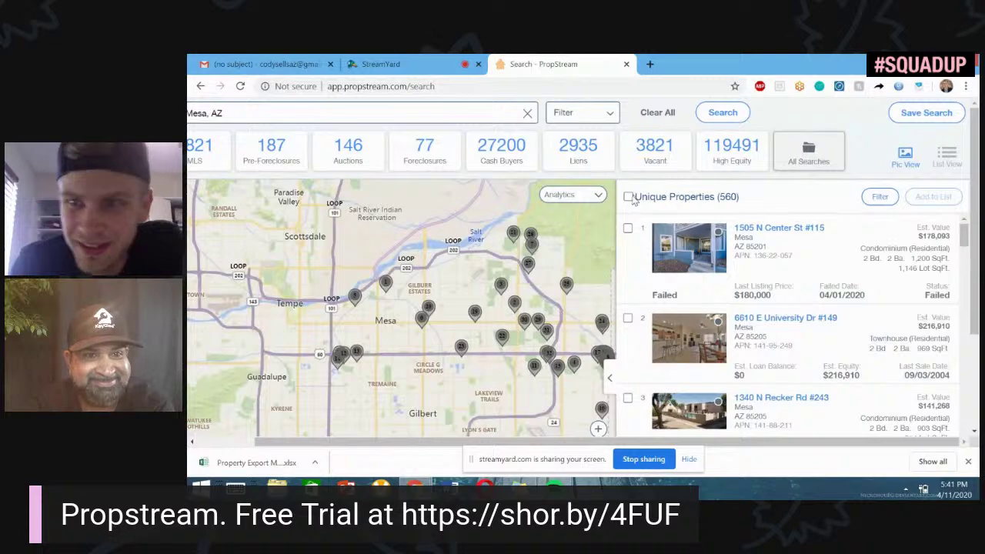
left_click(628, 196)
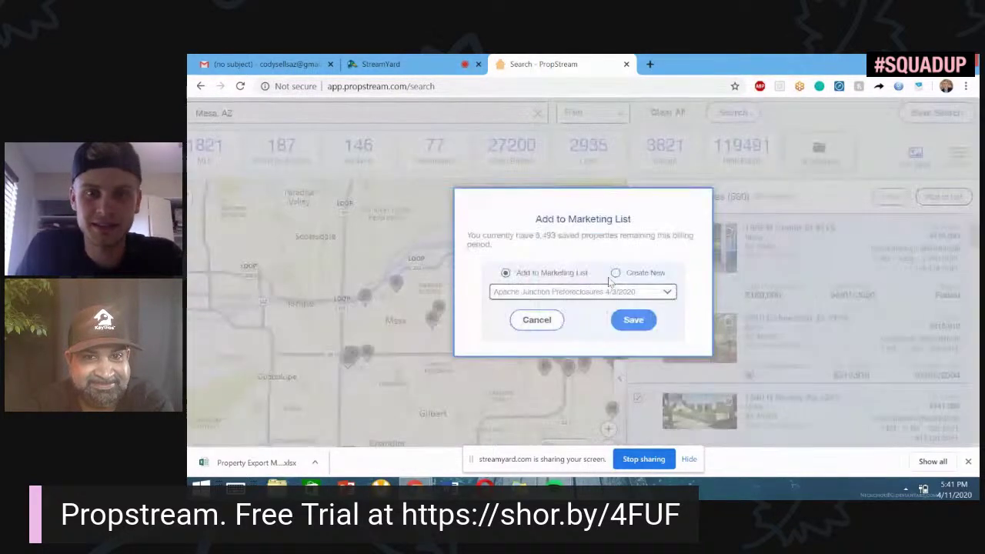
Save the selected properties to a new marketing list named "Ticking Time Bomb Treasure Chest Covid-19" and dismiss the confirmation
left_click(615, 272)
left_click(572, 291)
type("Tracking 1im")
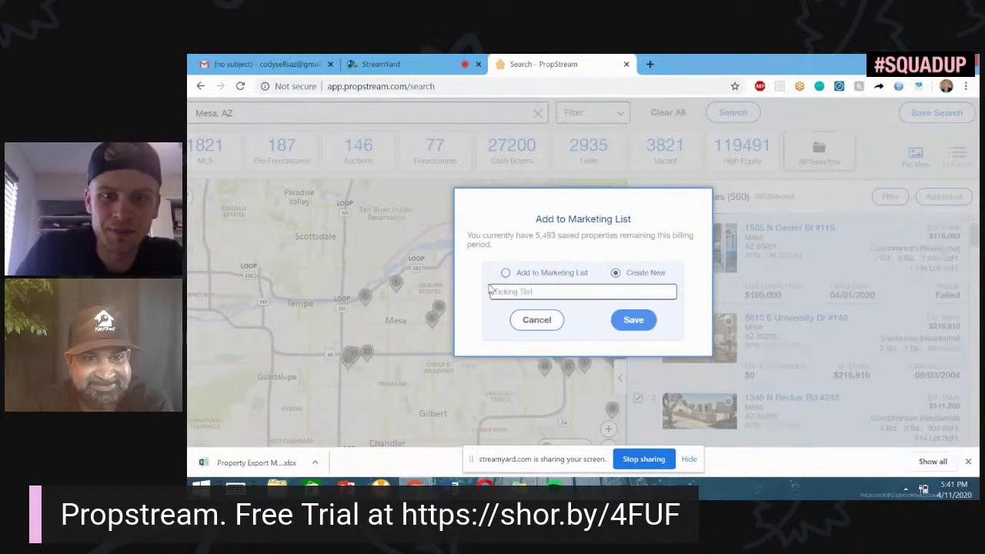
type("e Bomb Tressure")
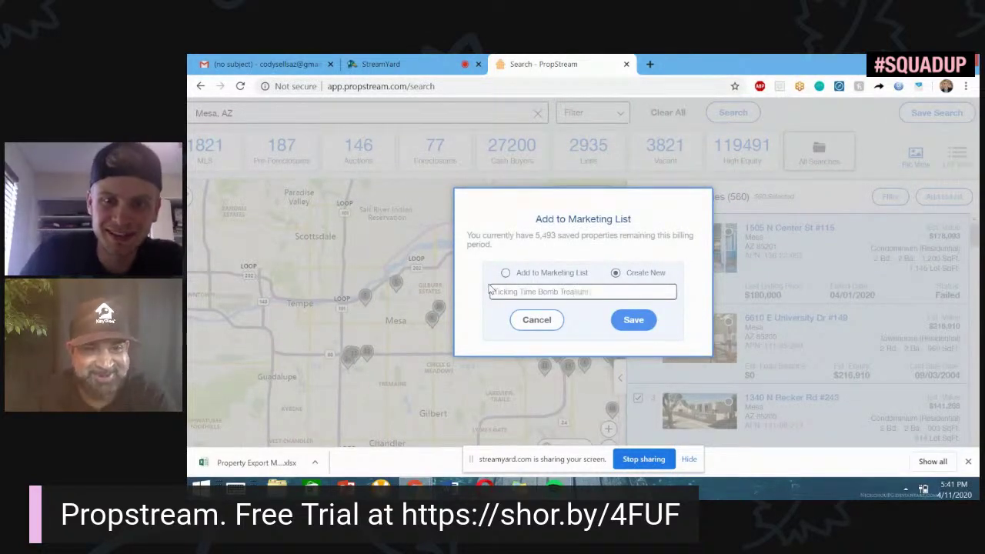
type(" Chest (1ovid")
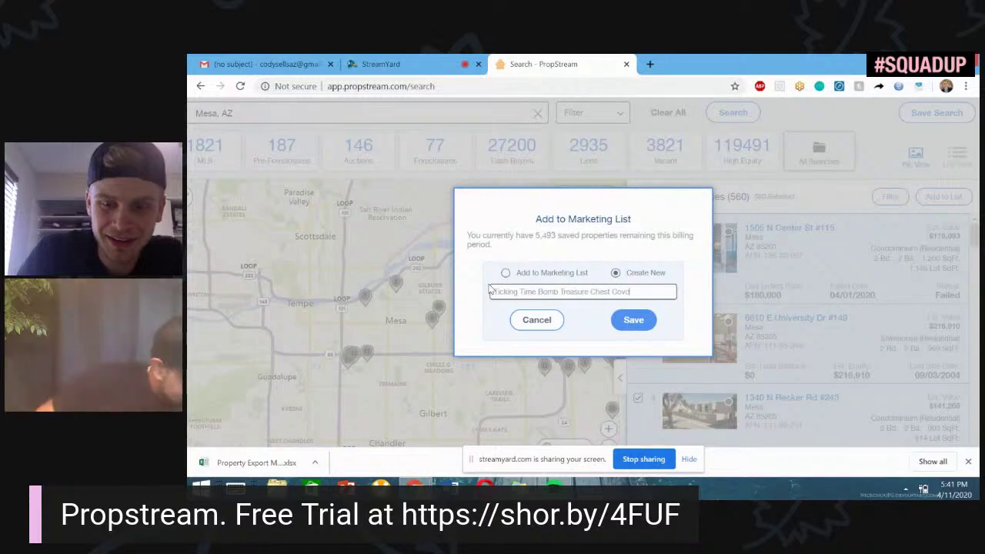
type(" 19")
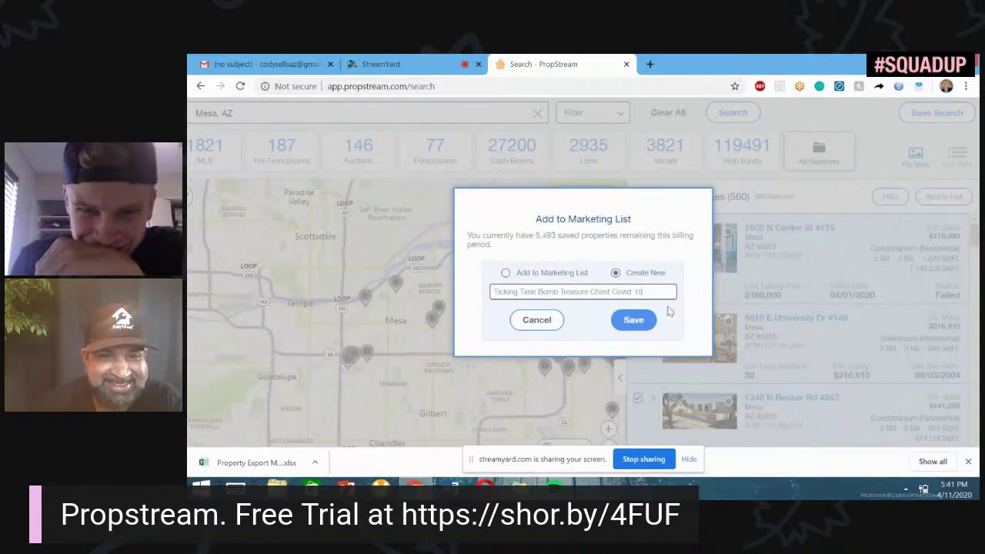
left_click(646, 335)
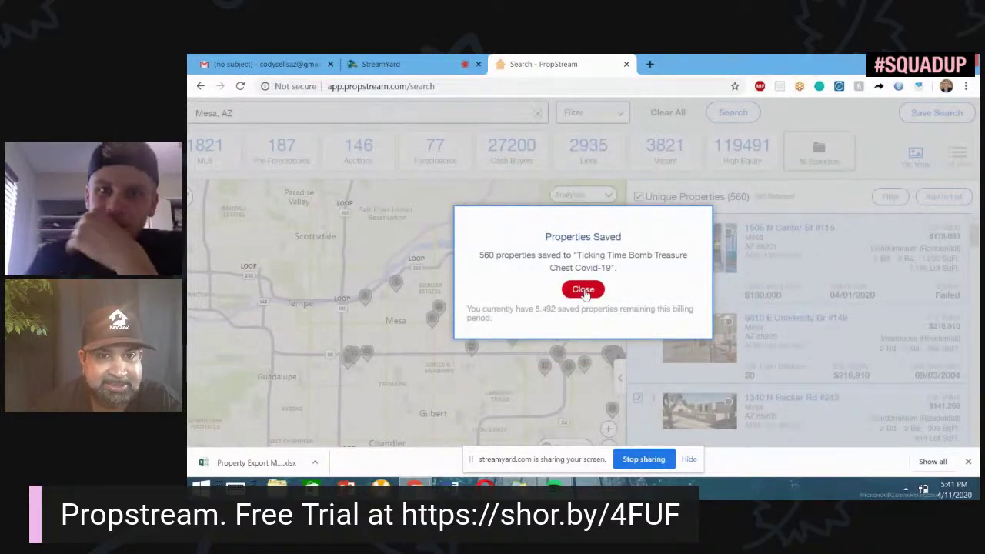
left_click(597, 291)
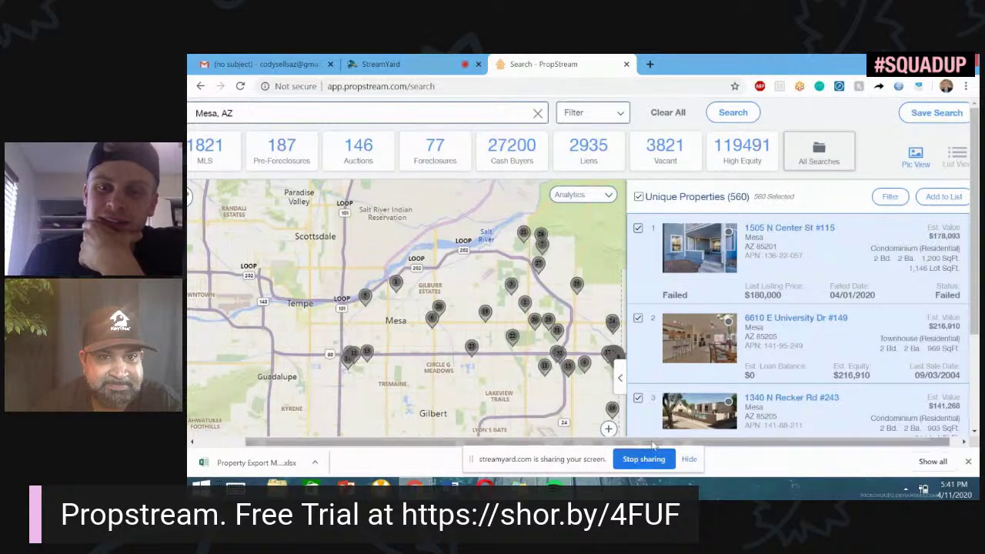
Reopen the search options for Mesa, AZ and reset all the filter criteria
scroll(744, 448, "left", 1)
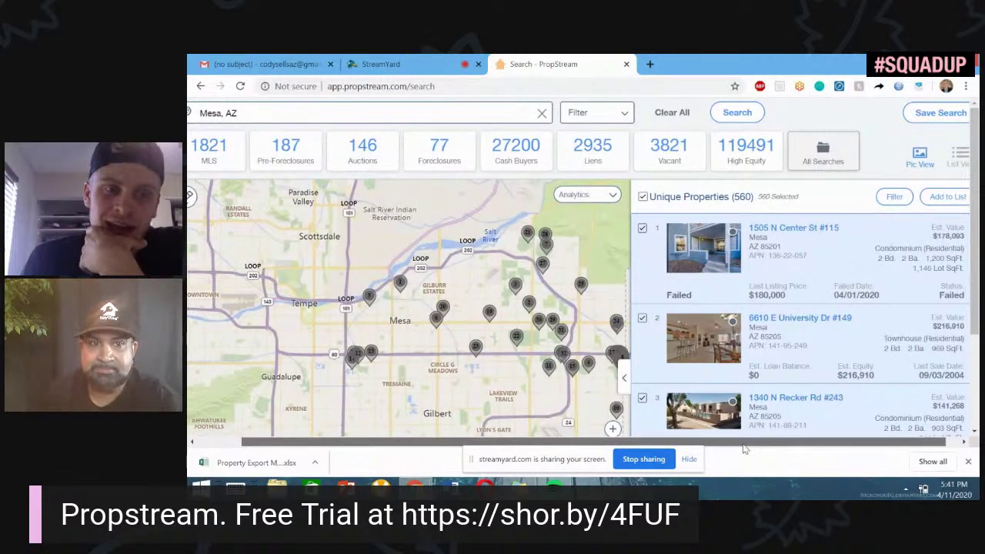
scroll(731, 448, "left", 2)
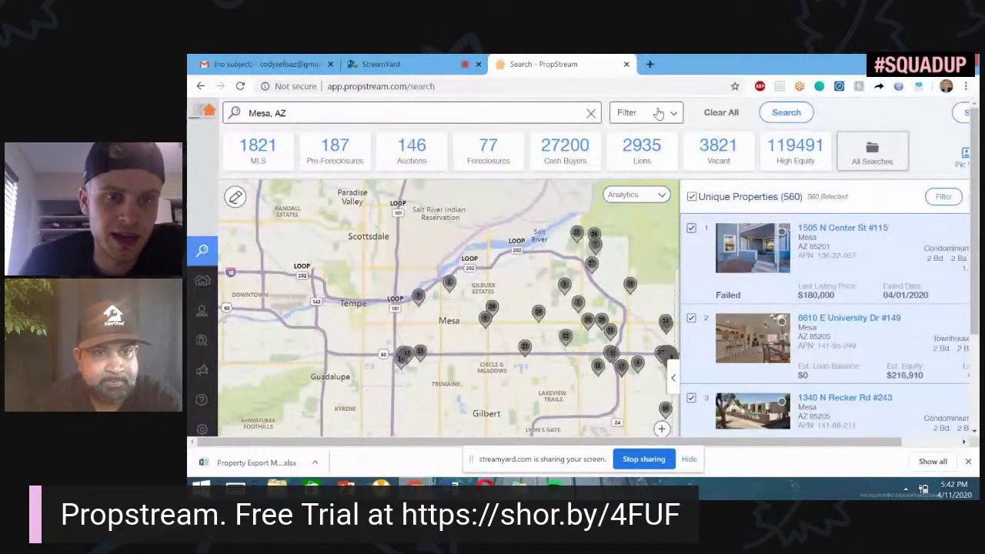
left_click(659, 113)
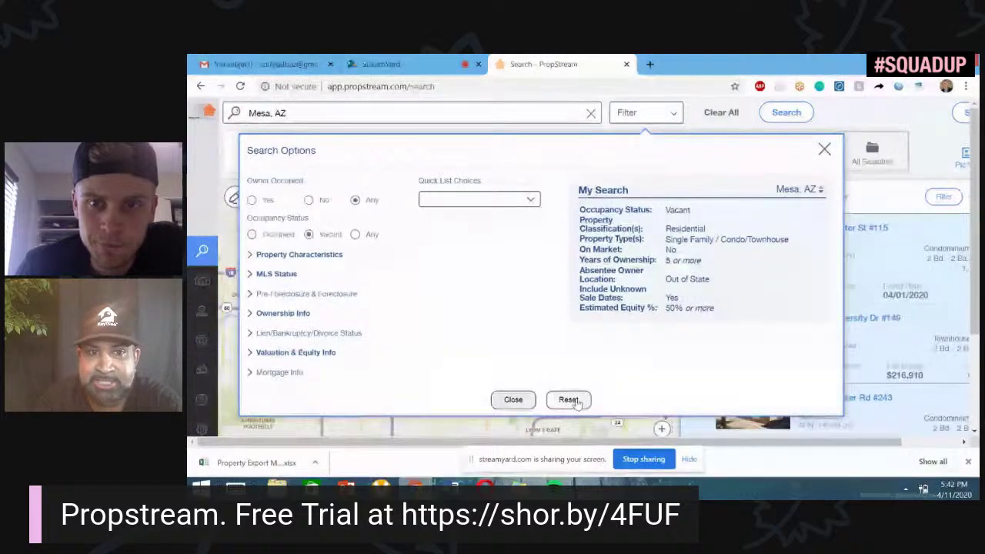
left_click(570, 400)
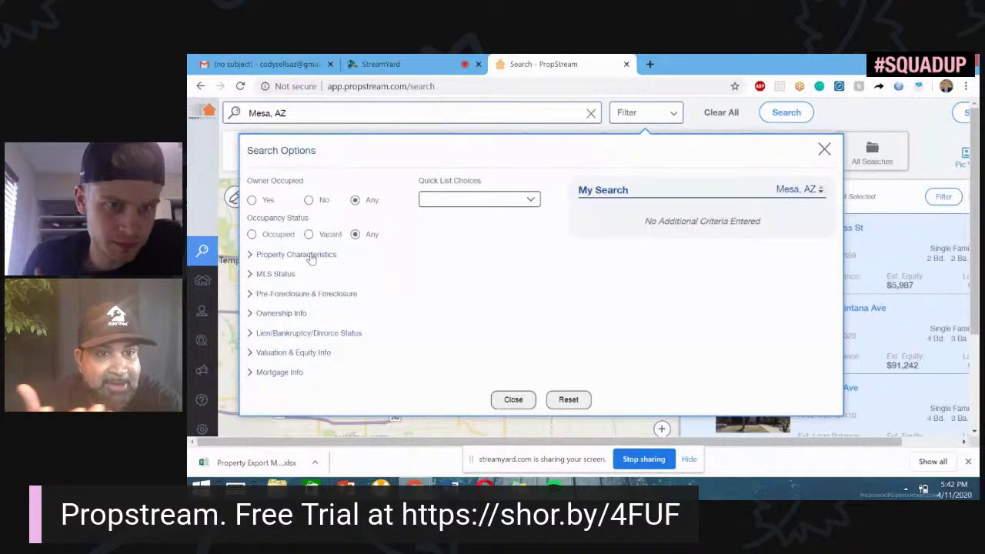
left_click(311, 260)
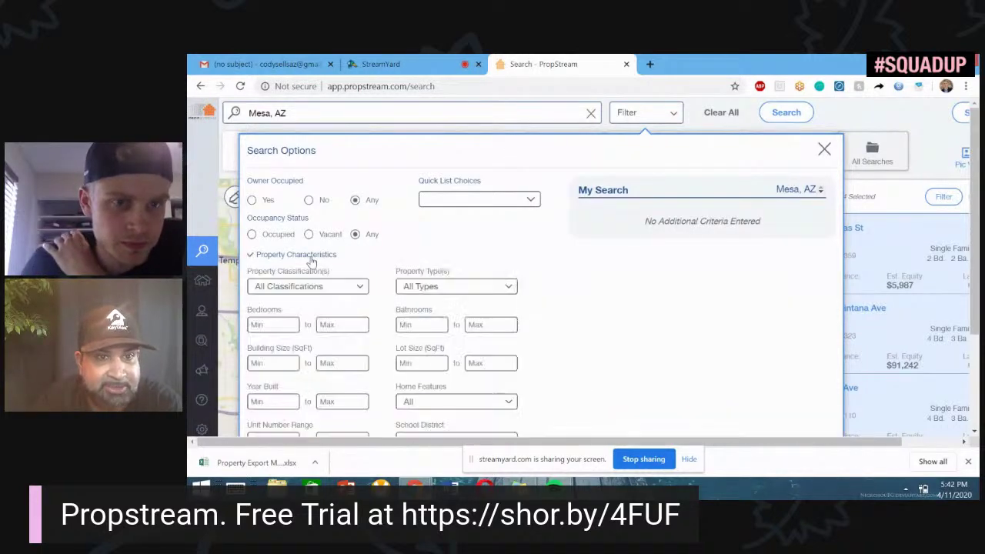
scroll(314, 258, "down", 1)
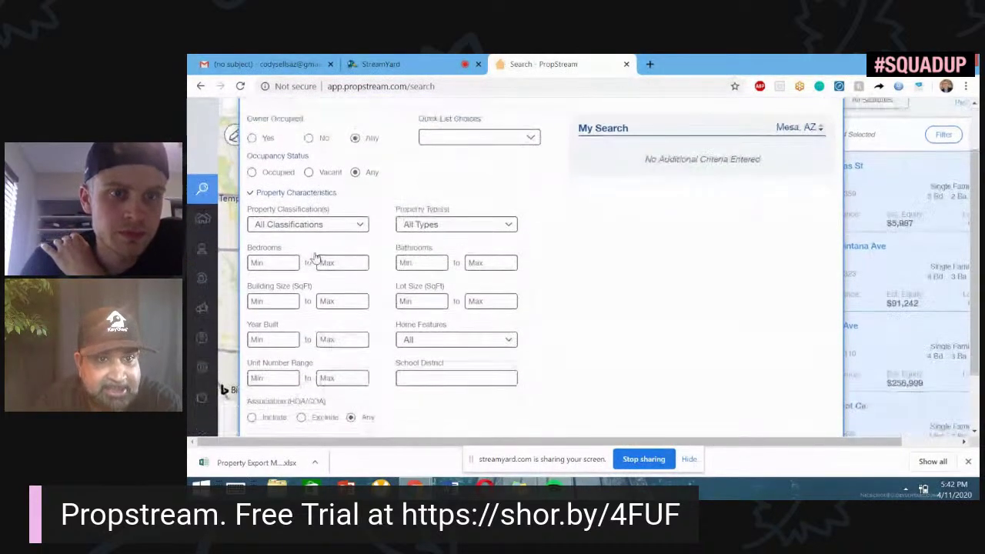
left_click(313, 193)
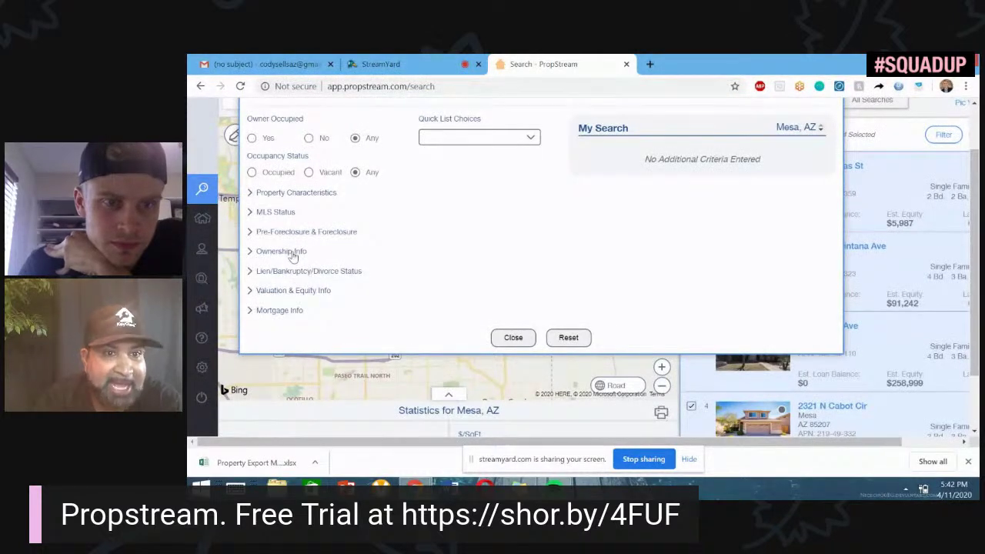
Set the Absentee Owner Location to Out of State and Local in the ownership criteria
left_click(293, 252)
scroll(330, 311, "down", 1)
left_click(327, 304)
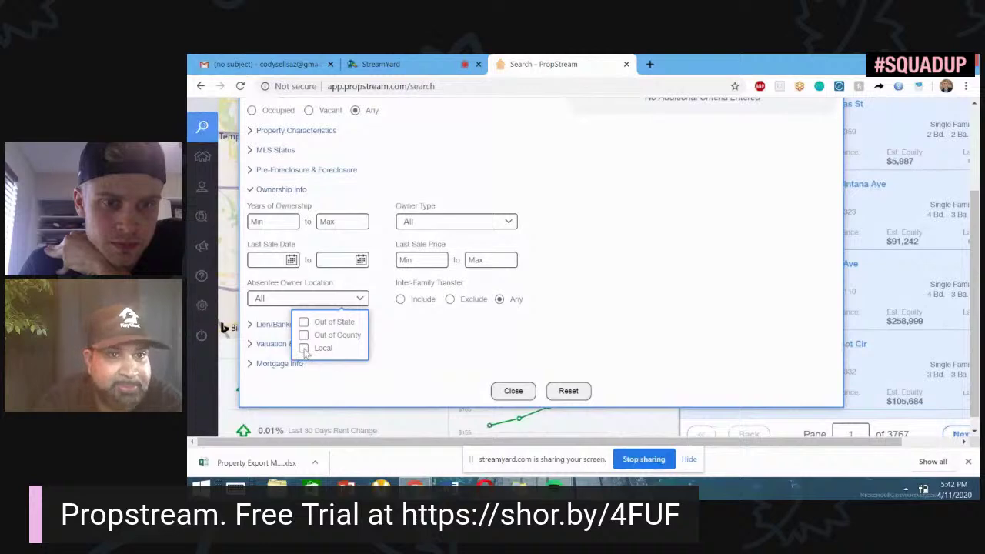
left_click(304, 348)
left_click(304, 322)
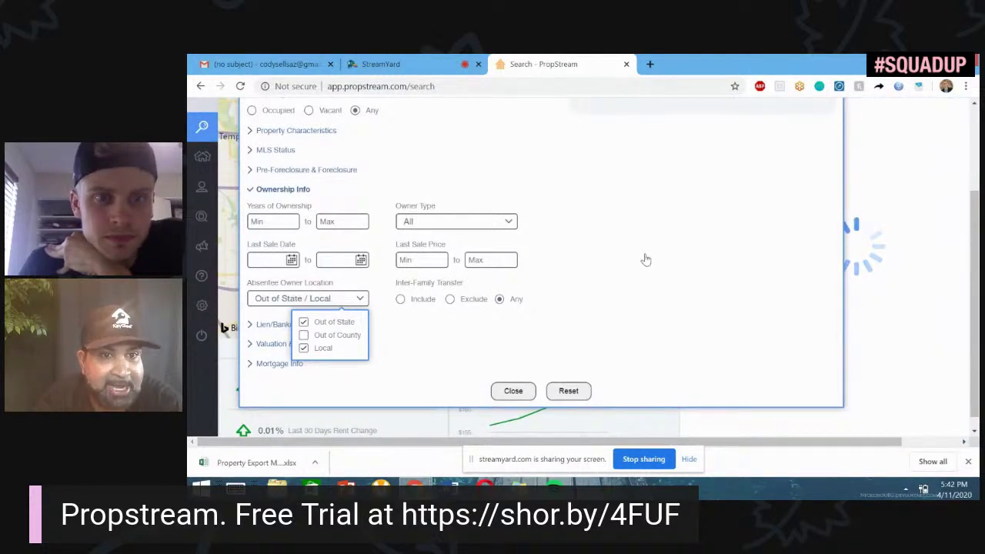
left_click(632, 266)
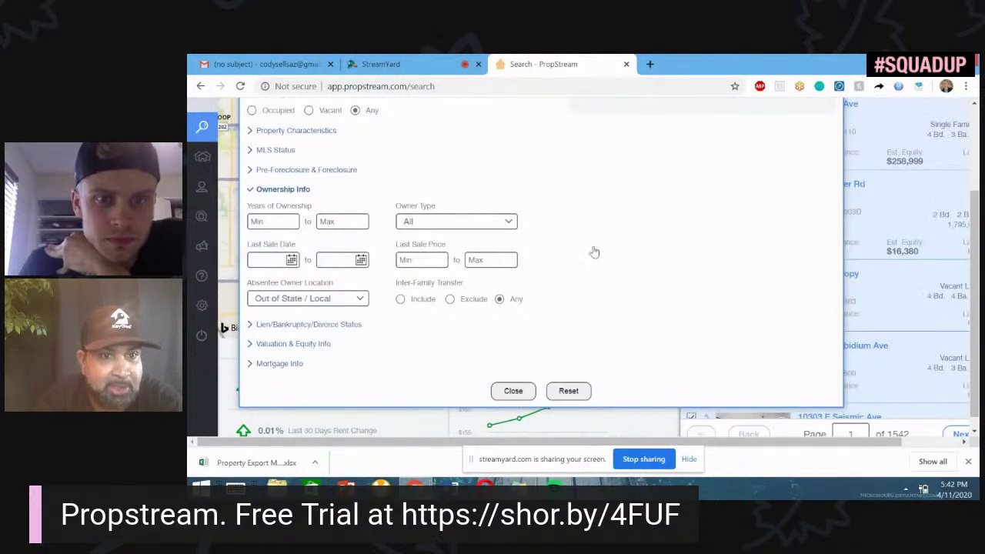
Set the Owner Type to Individual and the minimum Years of Ownership to 5
left_click(505, 223)
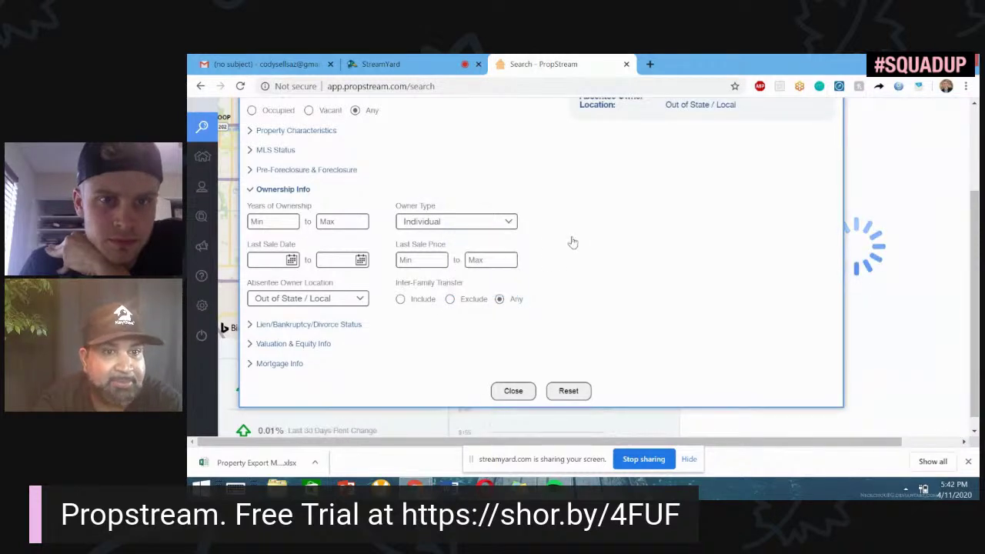
scroll(571, 241, "up", 3)
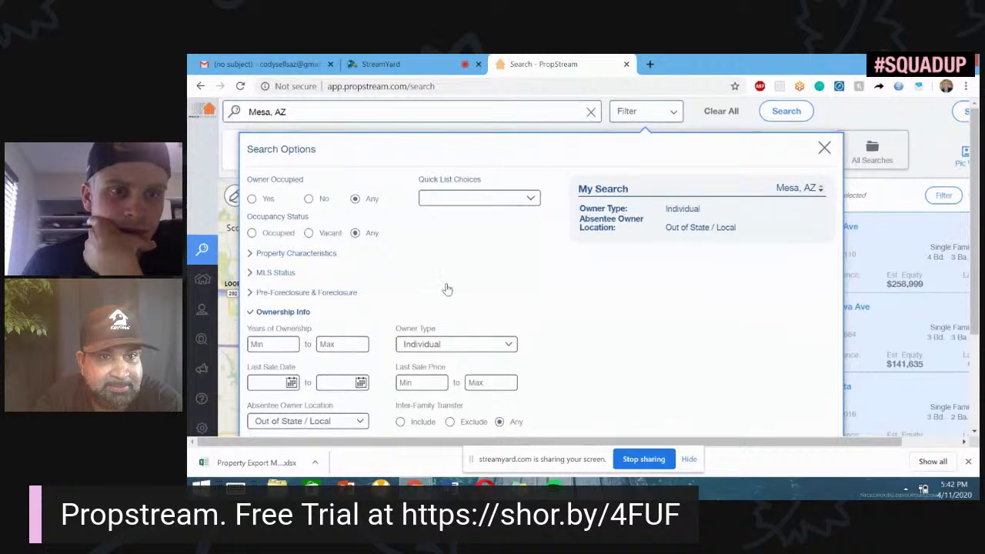
scroll(446, 286, "down", 1)
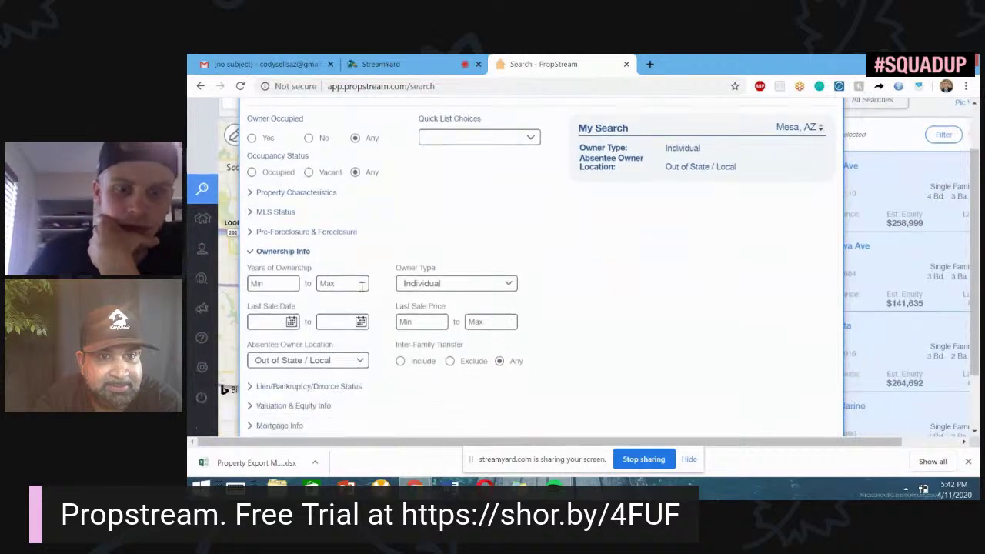
left_click(277, 282)
type("5")
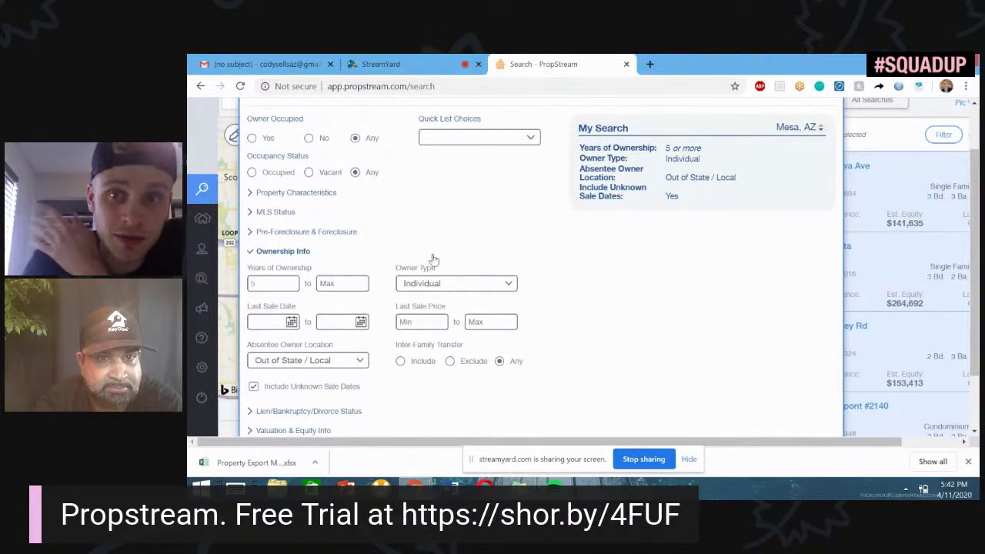
Restrict the search to off-market properties by setting On Market to No in the MLS criteria
mouse_move(681, 193)
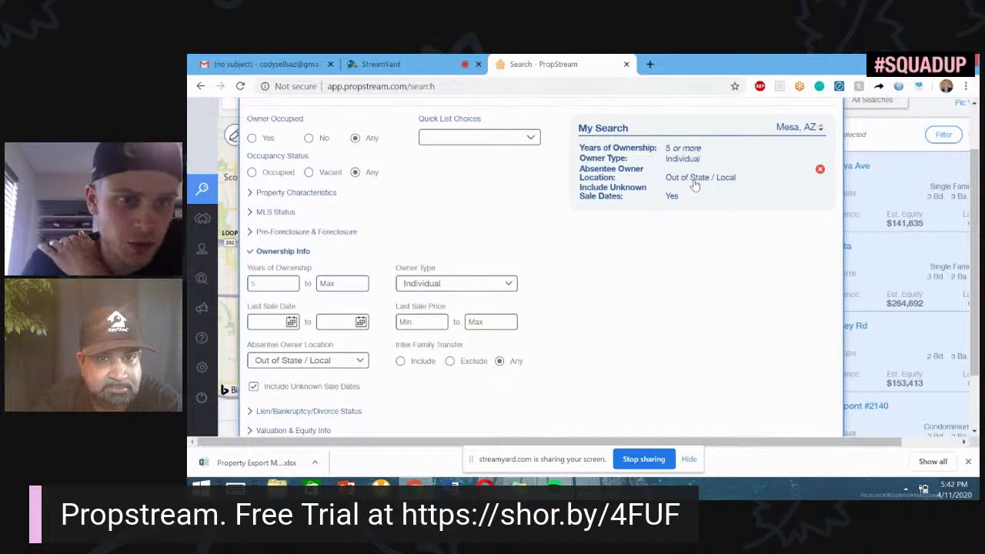
left_click(298, 233)
left_click(277, 211)
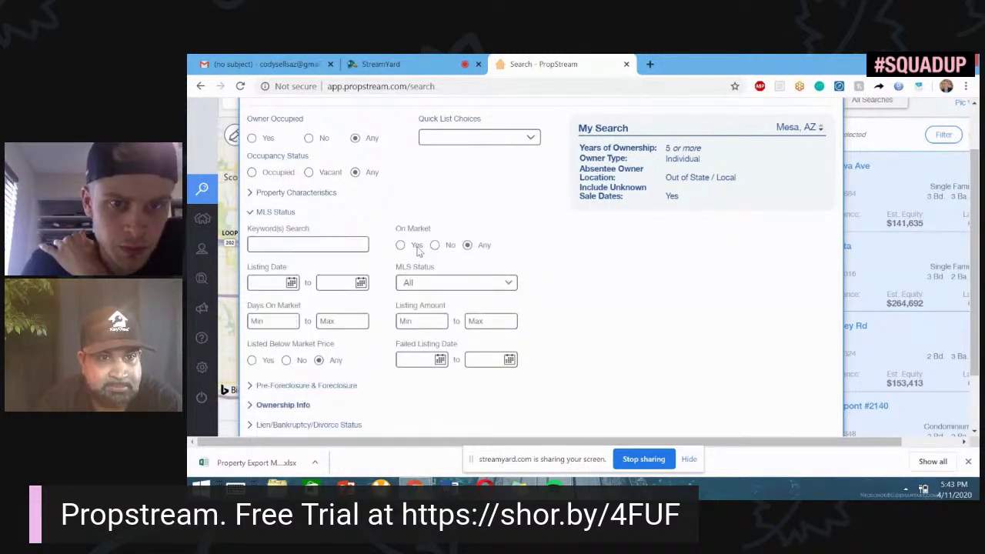
left_click(435, 244)
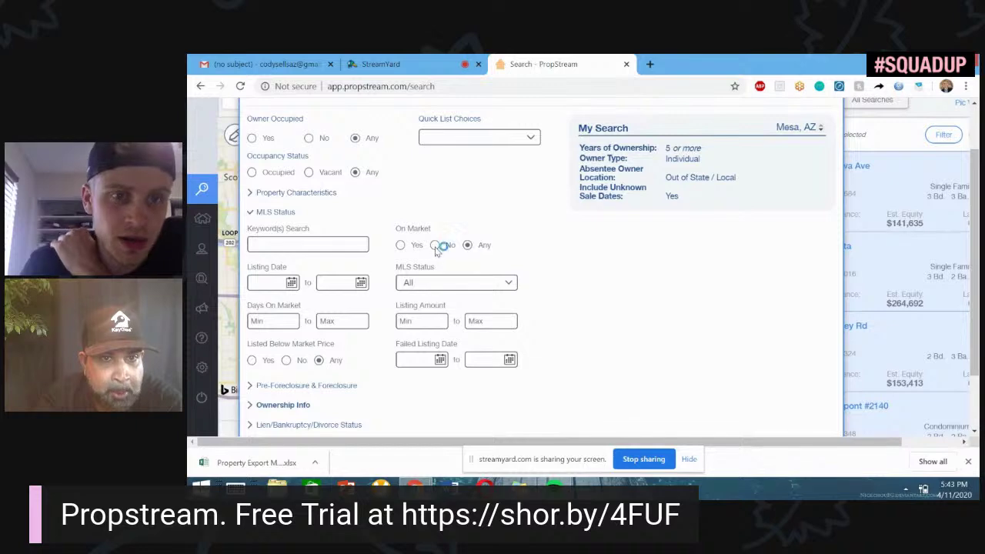
Set the minimum Estimated Equity to 50% in the valuation and equity criteria of the absentee-owner search
left_click(284, 213)
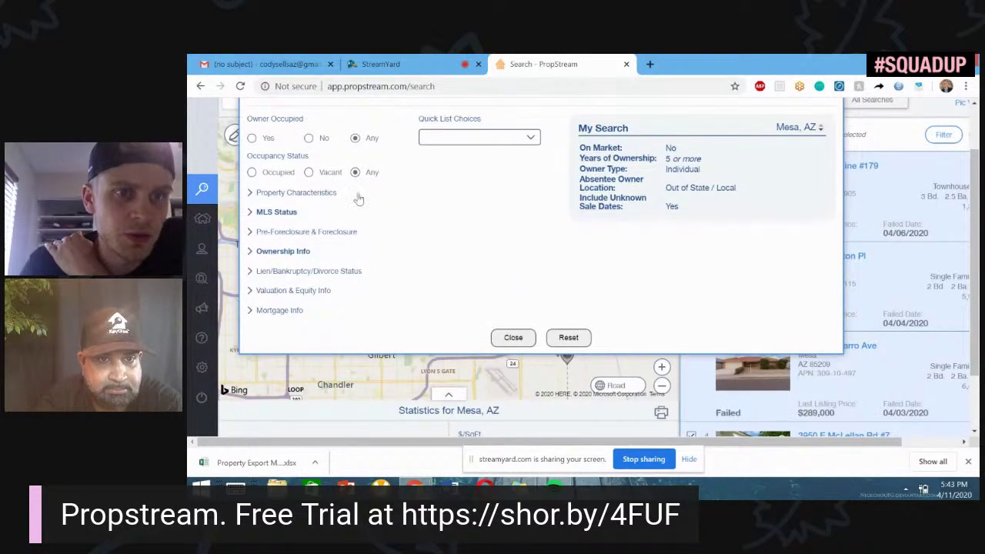
scroll(348, 203, "up", 1)
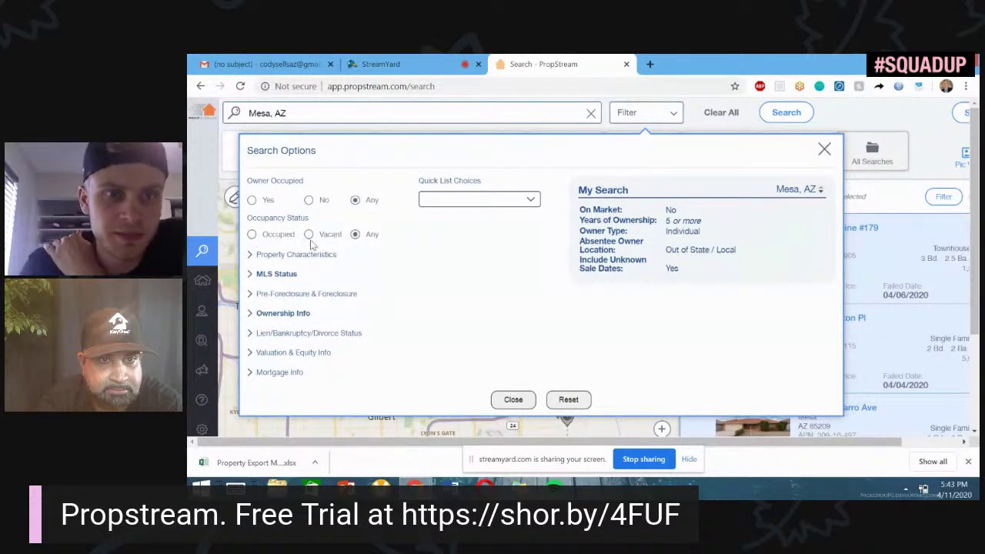
scroll(385, 276, "down", 1)
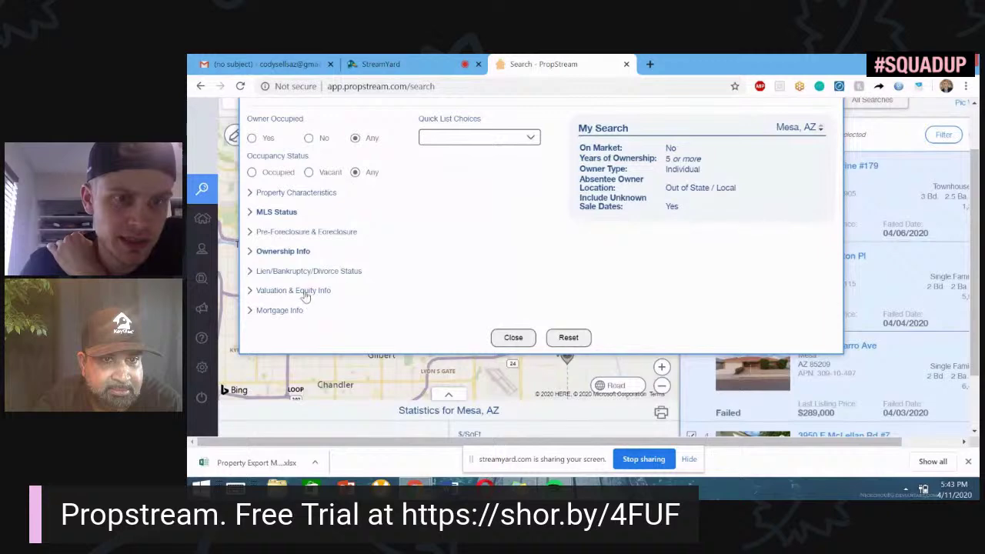
left_click(369, 290)
scroll(430, 331, "down", 1)
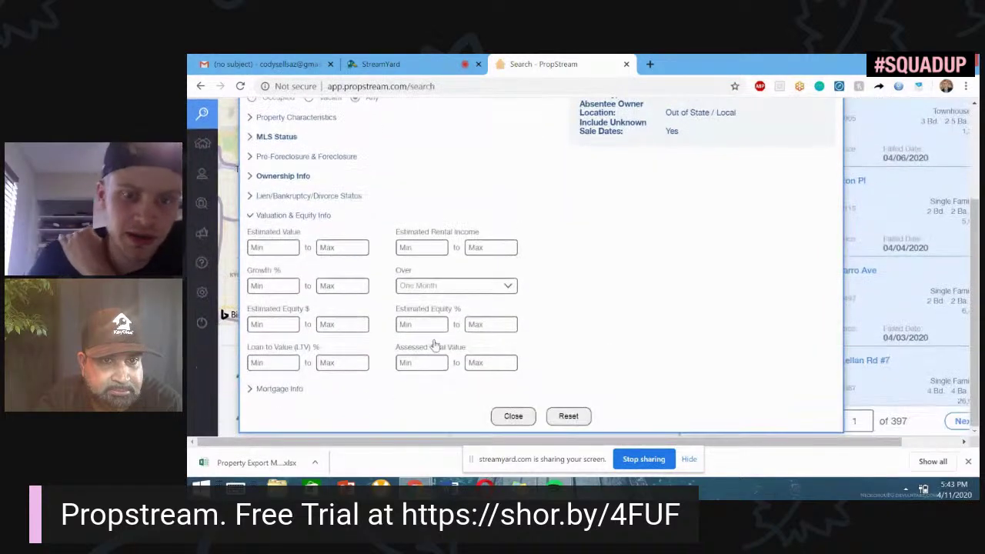
type("50")
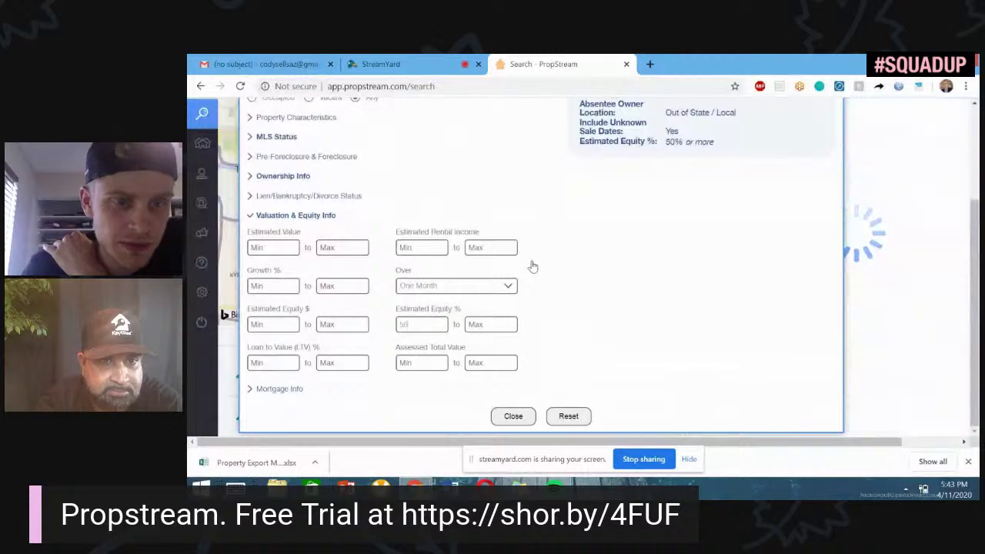
left_click(294, 215)
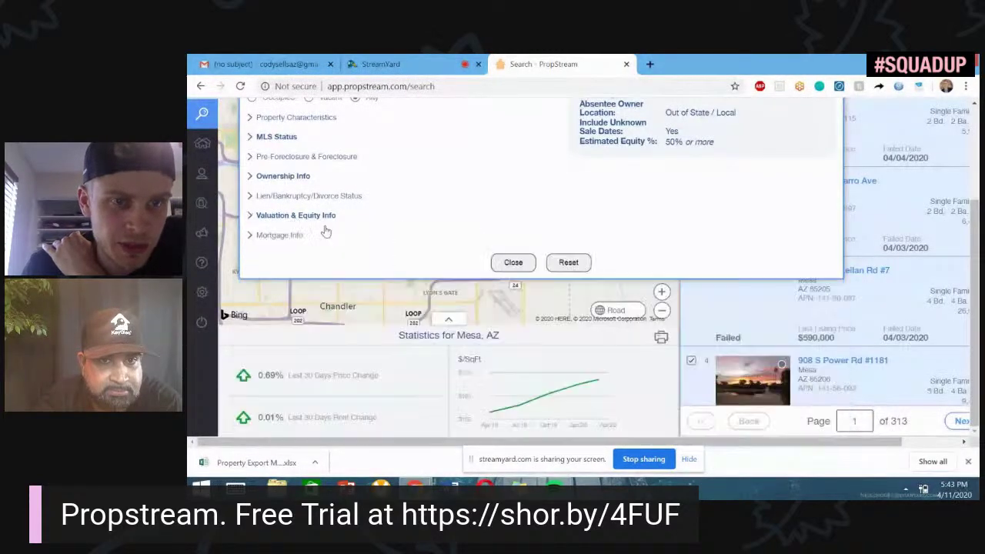
scroll(338, 231, "up", 3)
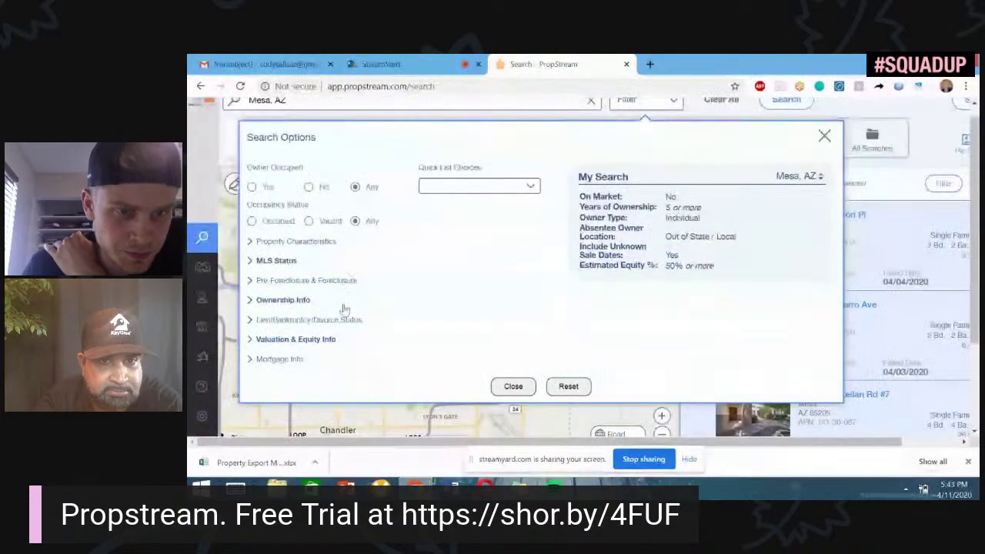
Expand the Lien/Bankruptcy/Divorce criteria and examine the available specific lien types
left_click(297, 322)
scroll(422, 291, "down", 1)
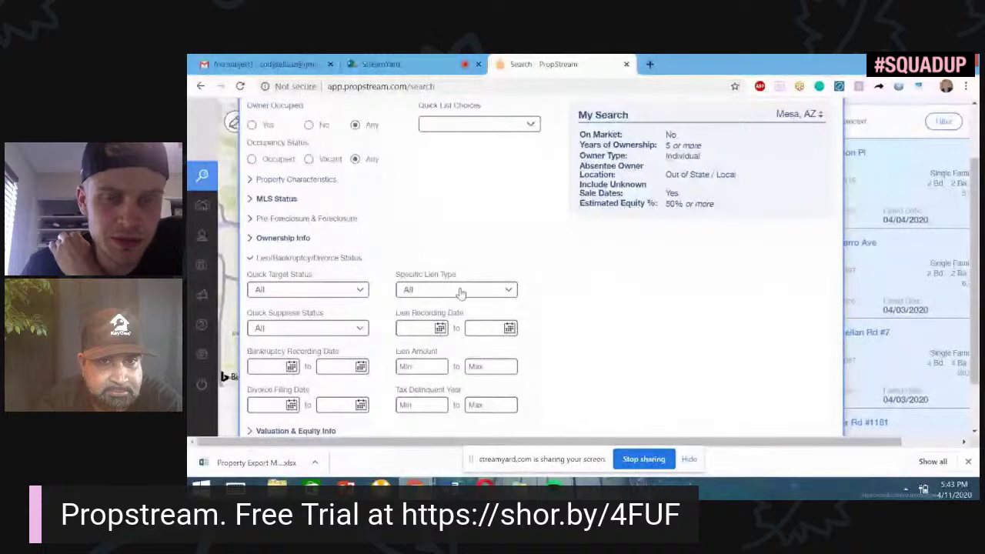
scroll(515, 296, "down", 1)
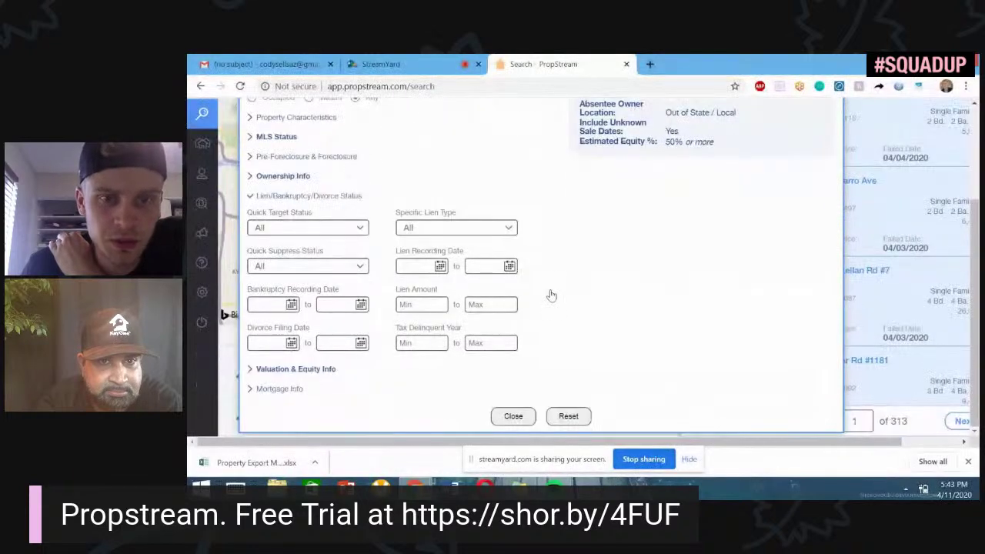
left_click(475, 228)
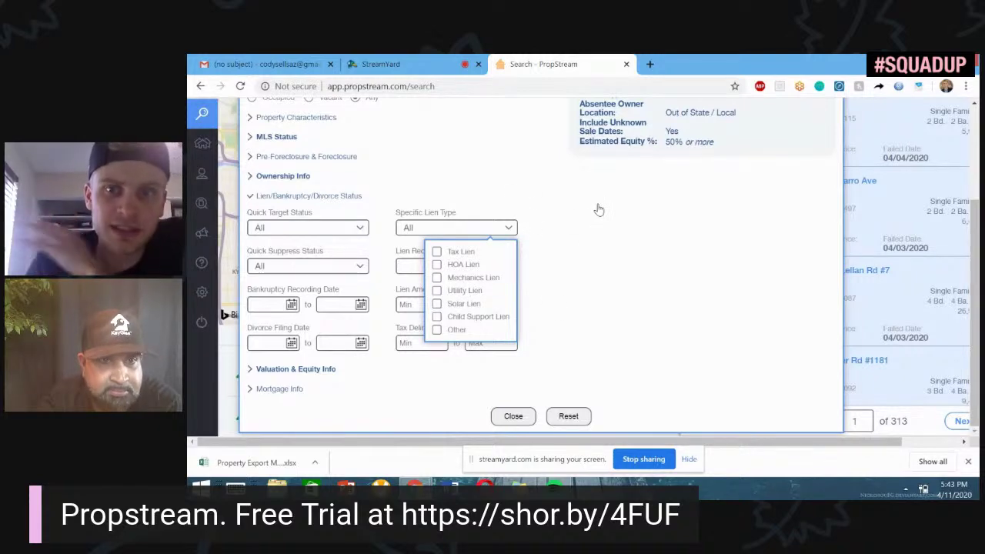
scroll(504, 246, "up", 3)
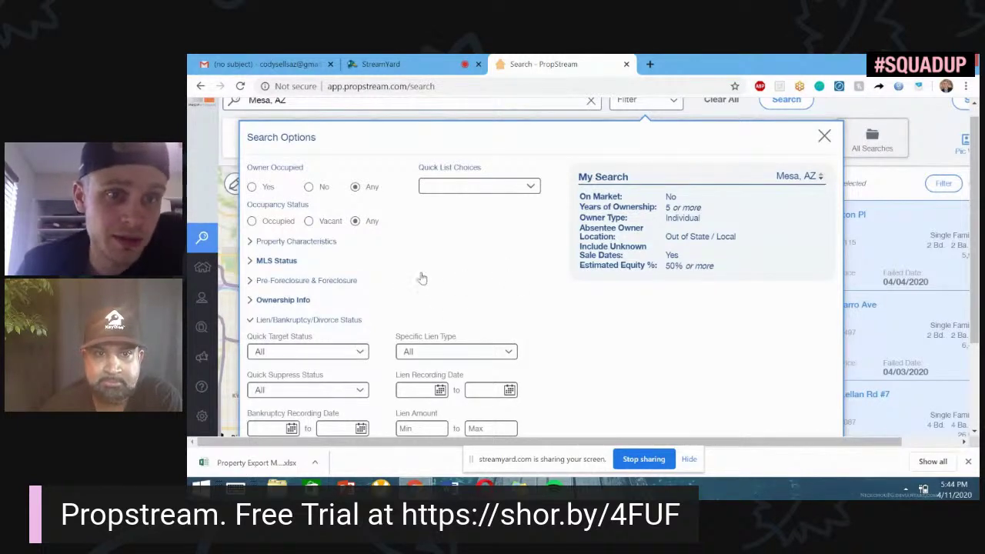
scroll(539, 277, "down", 2)
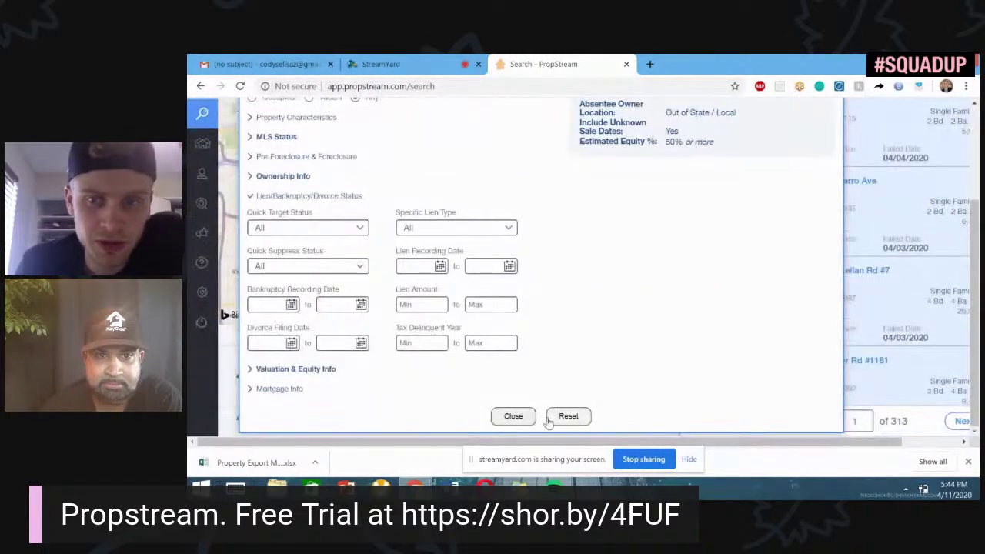
Close the search options, view the matching property results, and briefly recheck the summary of applied criteria
left_click(874, 271)
scroll(842, 259, "up", 5)
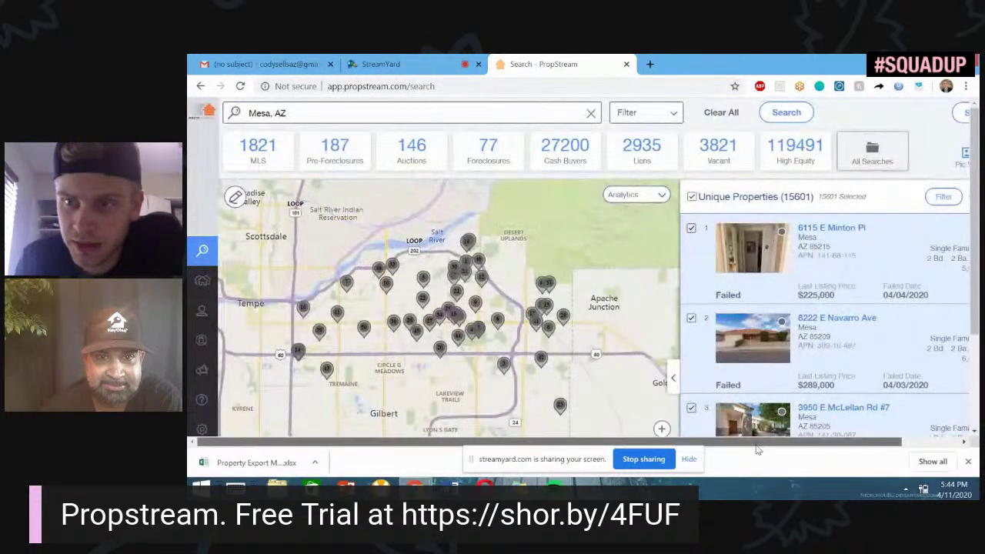
scroll(852, 429, "right", 2)
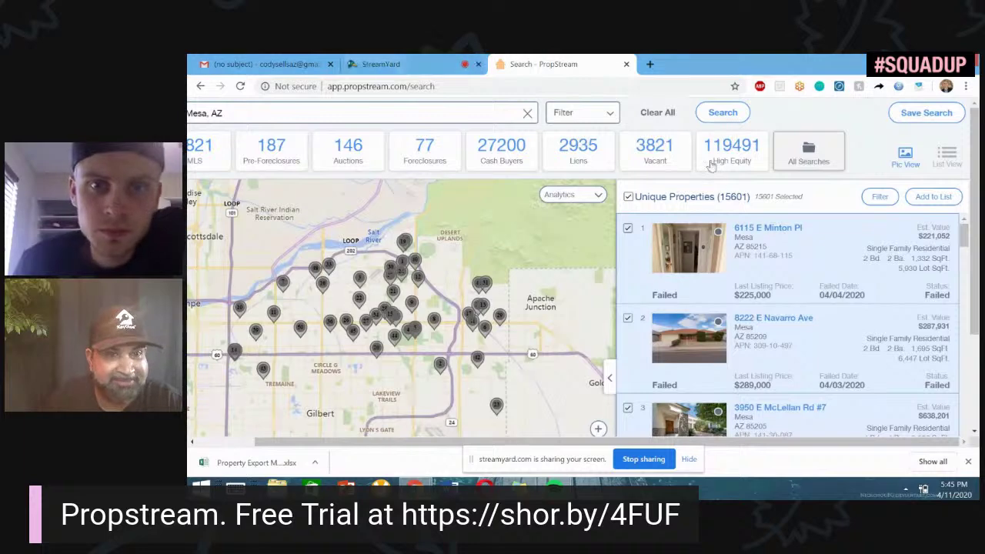
left_click(593, 114)
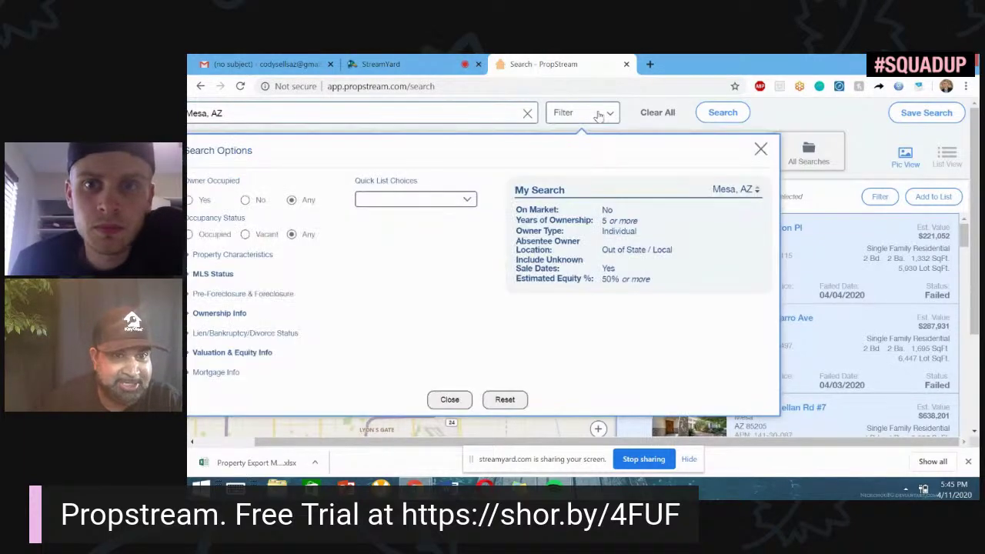
left_click(601, 117)
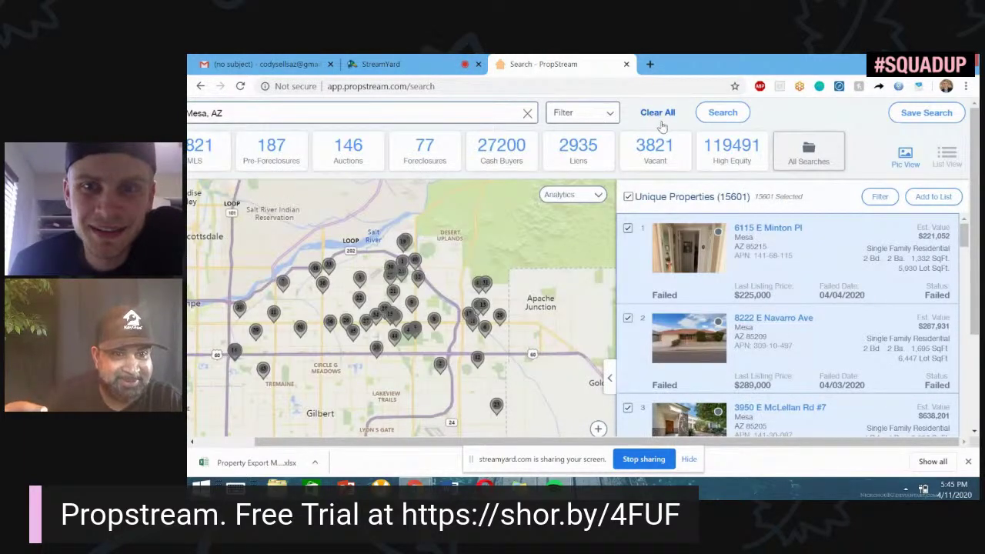
Clear the current search and all its criteria, and run a new location search for Mesa, AZ
left_click(652, 114)
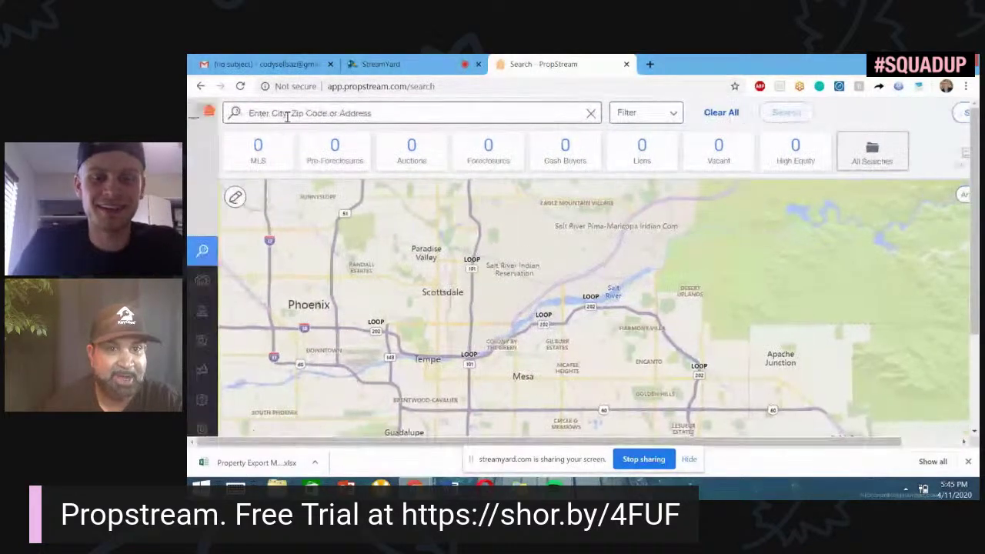
left_click(303, 115)
type("mesa")
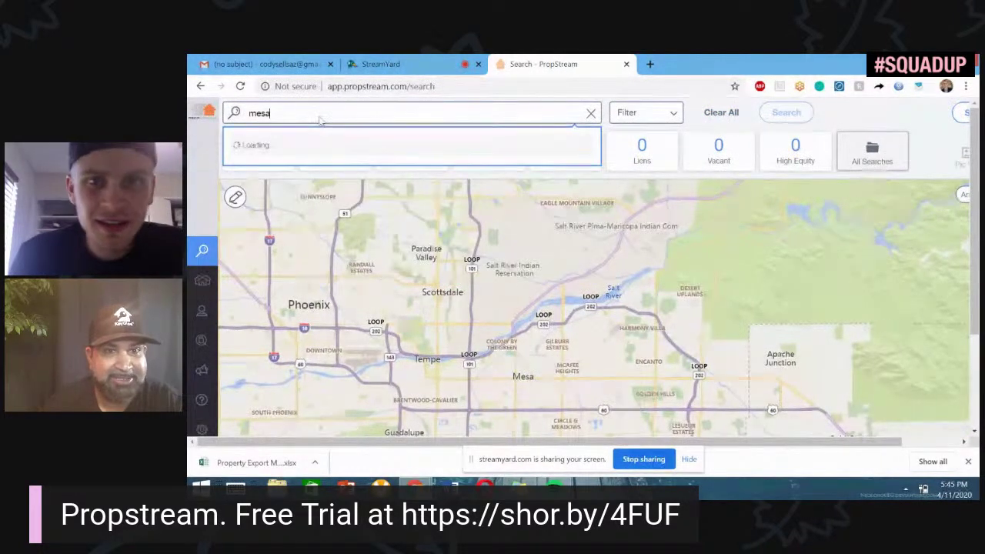
key("Return")
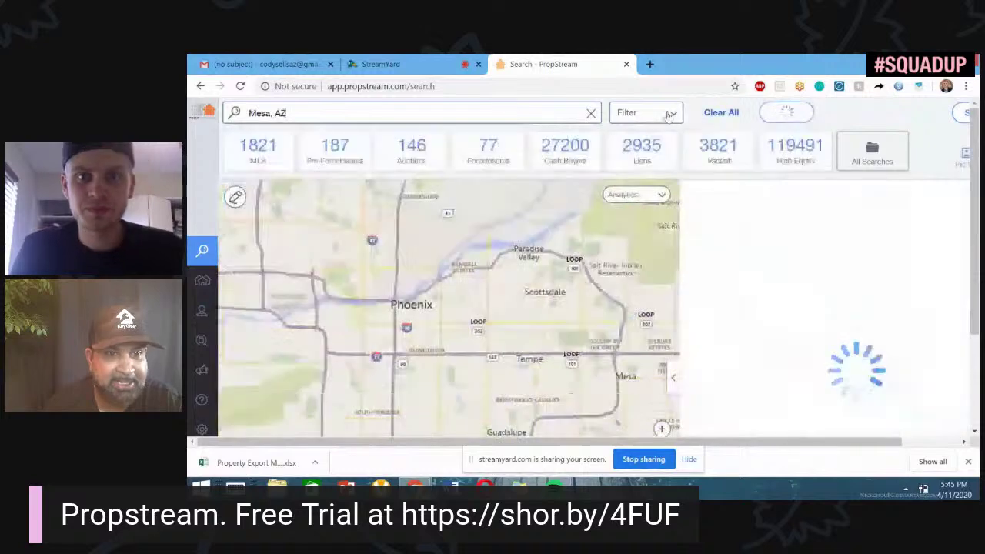
Set the Property Classification to Residential in the property characteristics of the new Mesa search
left_click(646, 114)
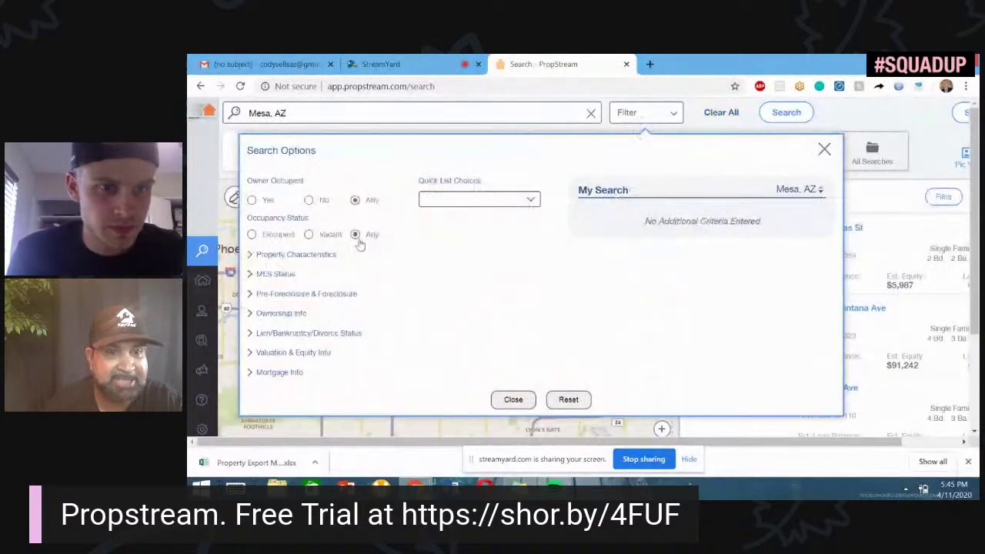
left_click(298, 258)
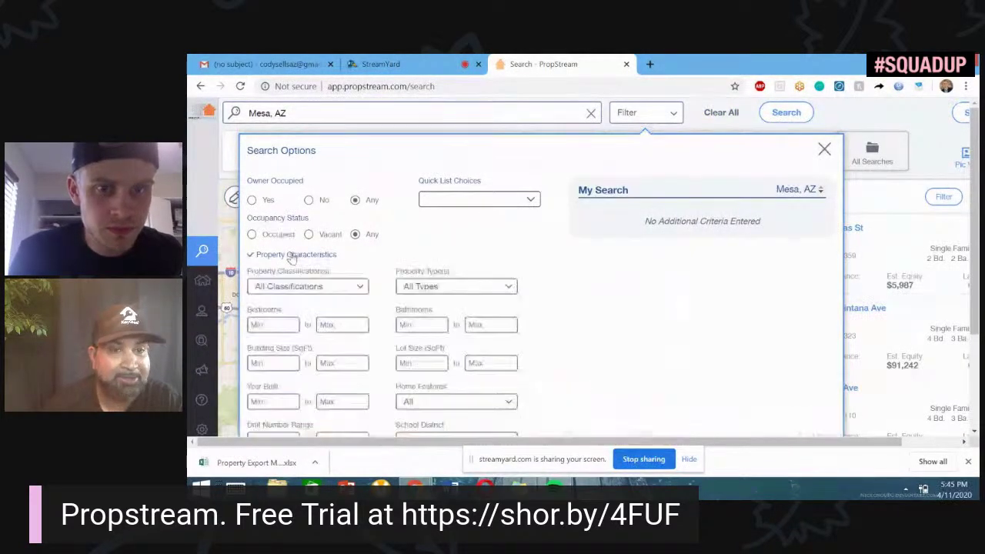
scroll(412, 241, "down", 1)
left_click(420, 224)
left_click(351, 226)
left_click(304, 248)
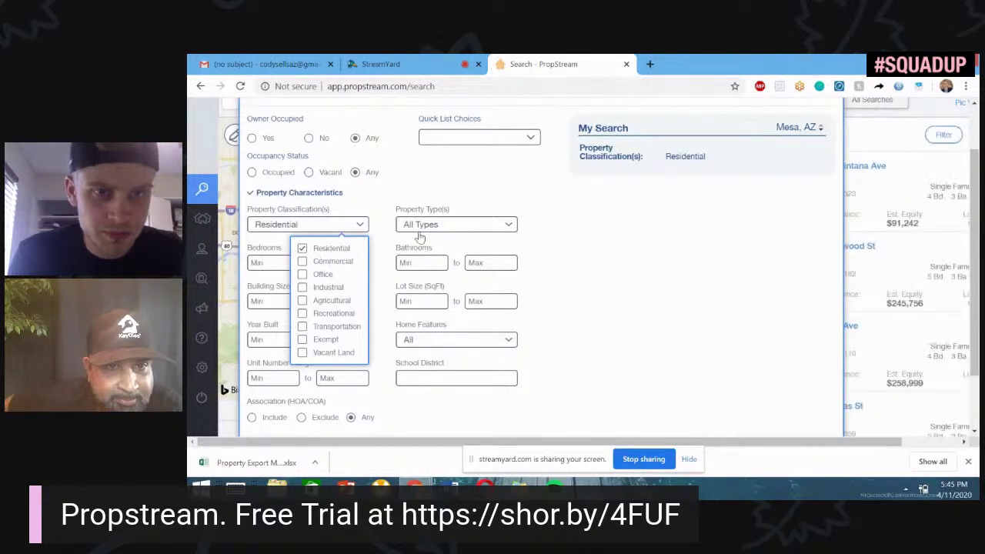
Include the Condo/Townhouse and Multi-Family 2-4 property types in the search
left_click(439, 225)
left_click(344, 269)
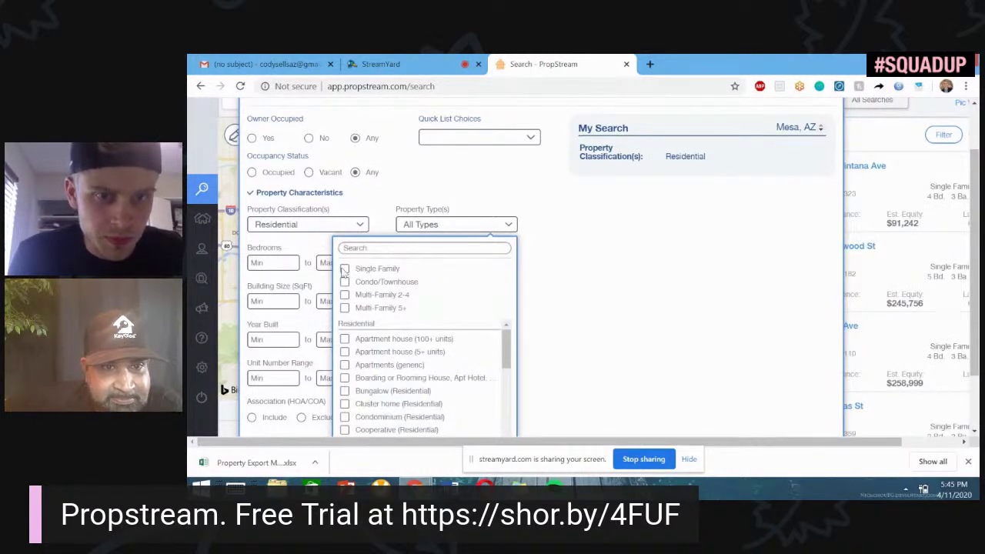
left_click(345, 268)
left_click(345, 282)
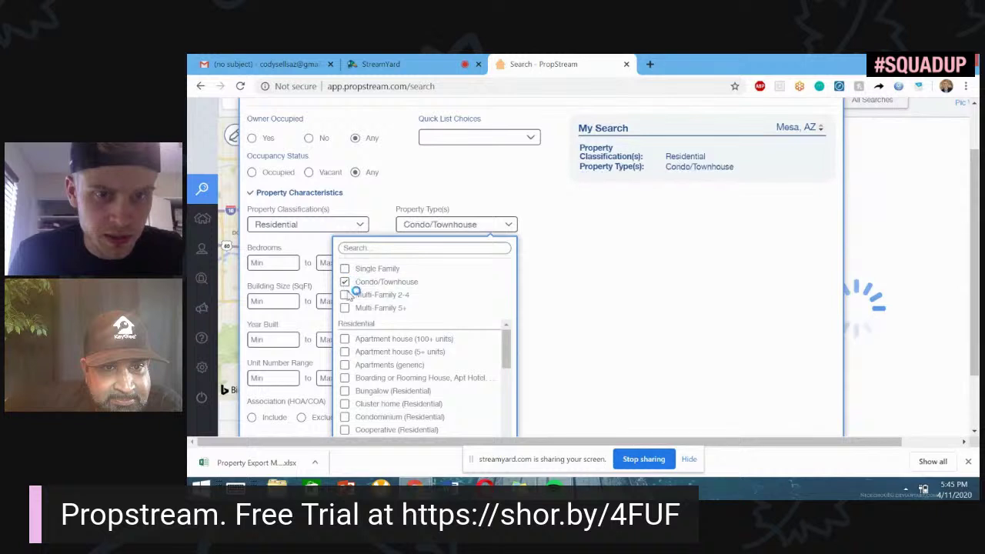
left_click(345, 295)
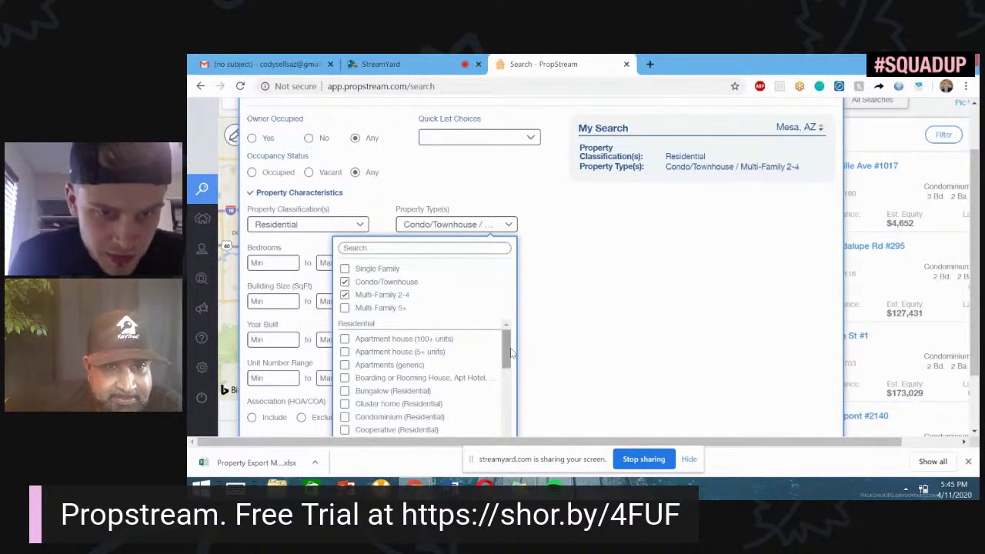
Add Condominium (Residential) and Townhouse (Residential) from the detailed residential list to the selected property types
scroll(508, 349, "down", 1)
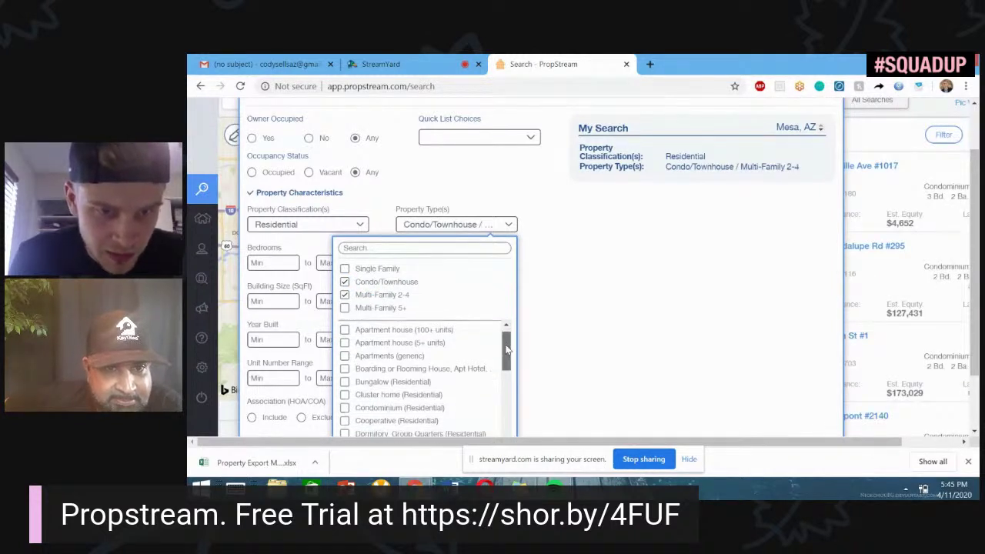
left_click(346, 407)
left_click_drag(507, 350, 501, 433)
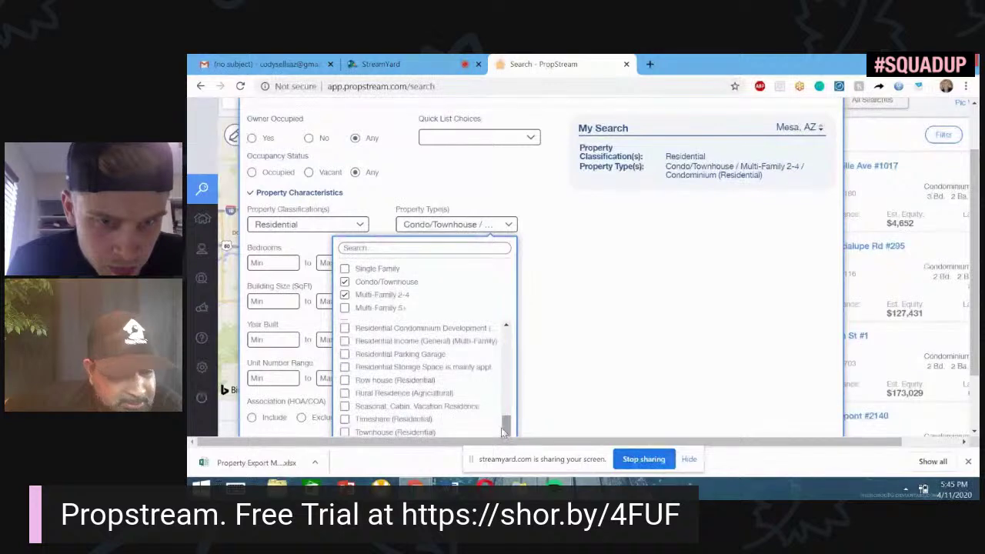
left_click(345, 432)
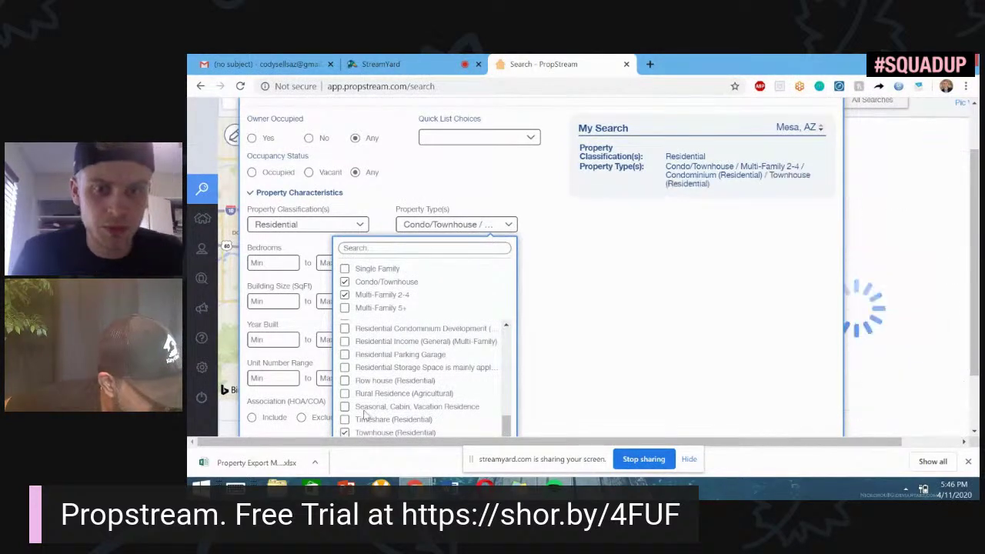
scroll(501, 376, "up", 10)
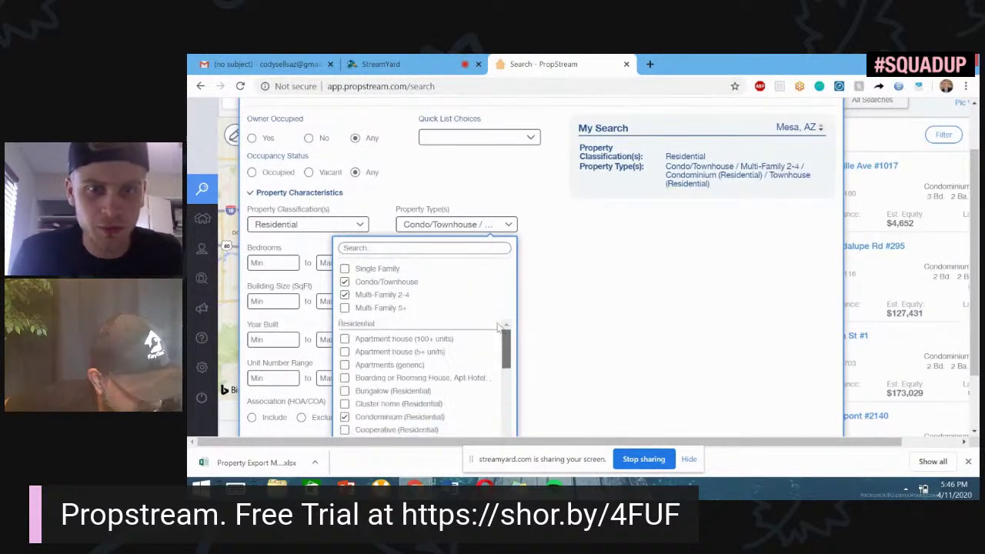
left_click(627, 229)
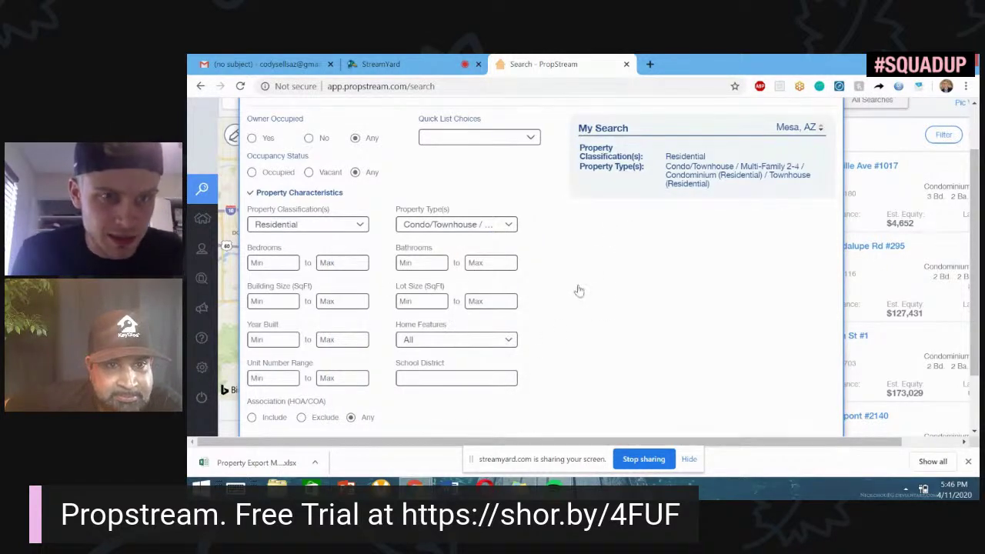
Restrict the condo, townhouse and multi-family search to properties with at least 50% Estimated Equity
scroll(579, 290, "up", 2)
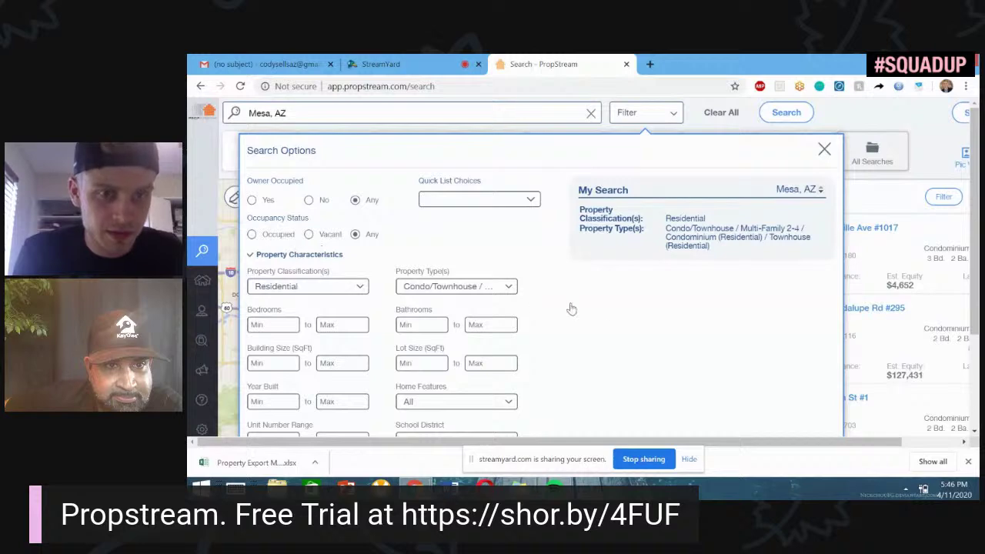
scroll(593, 301, "down", 3)
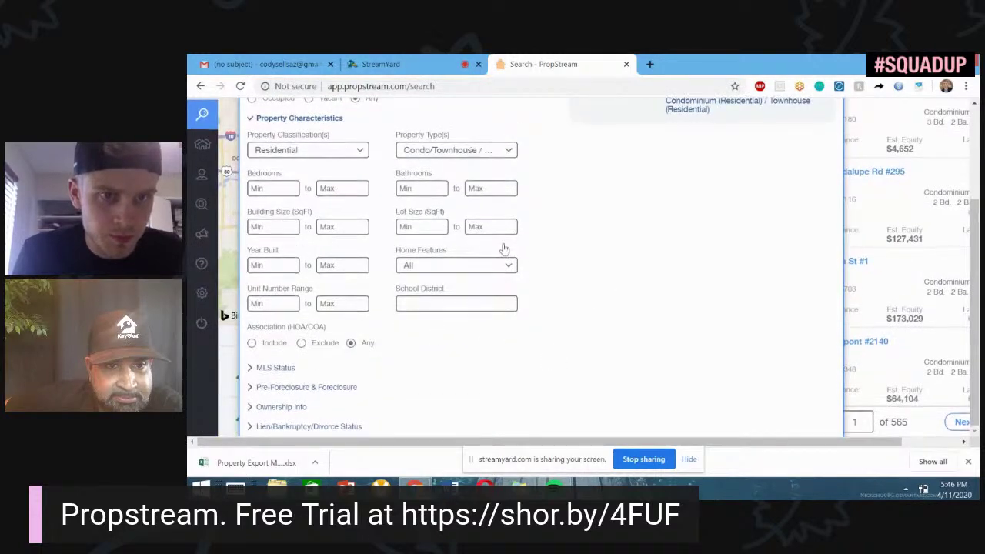
scroll(415, 230, "up", 1)
left_click(315, 179)
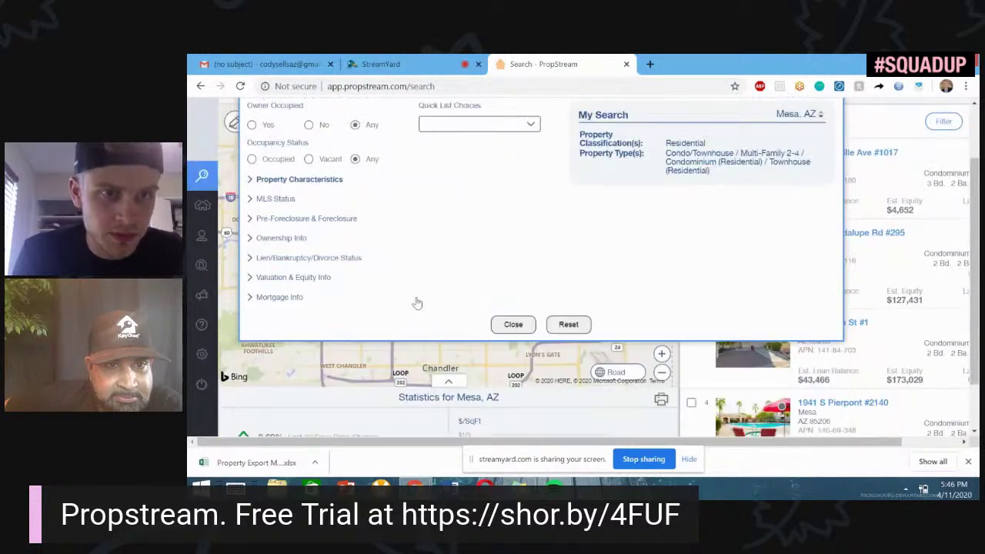
left_click(293, 278)
scroll(561, 264, "down", 1)
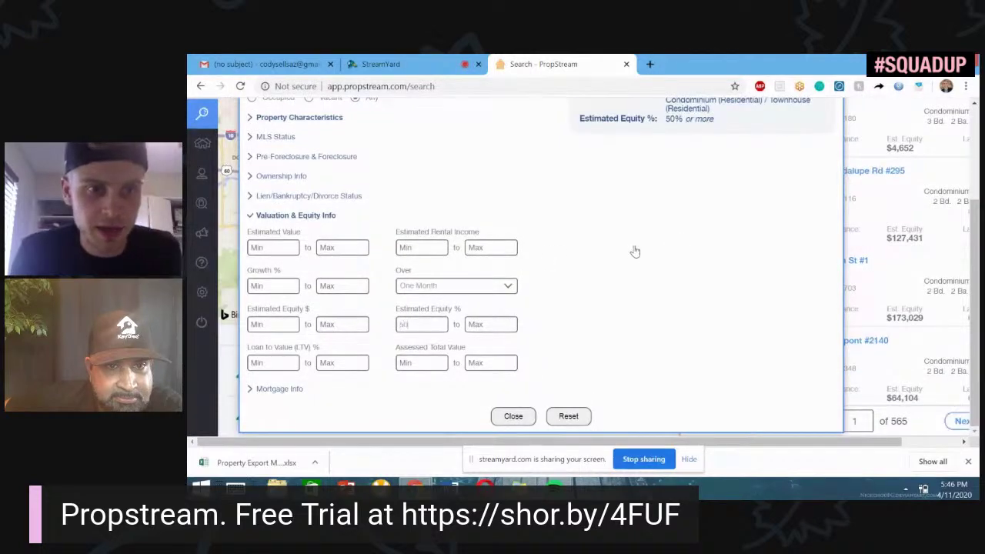
left_click(304, 215)
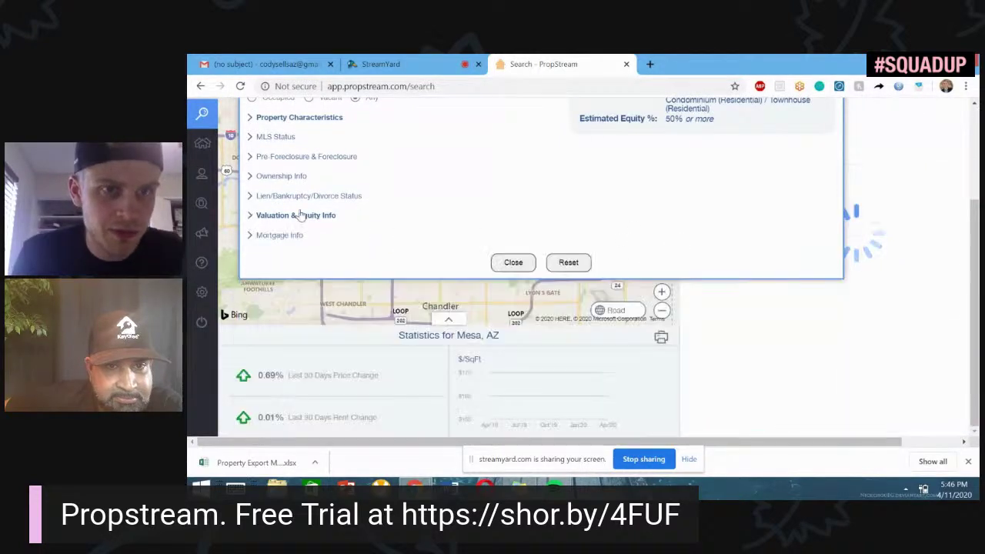
Limit the Absentee Owner Location in the ownership criteria to Out of State and Local
left_click(291, 177)
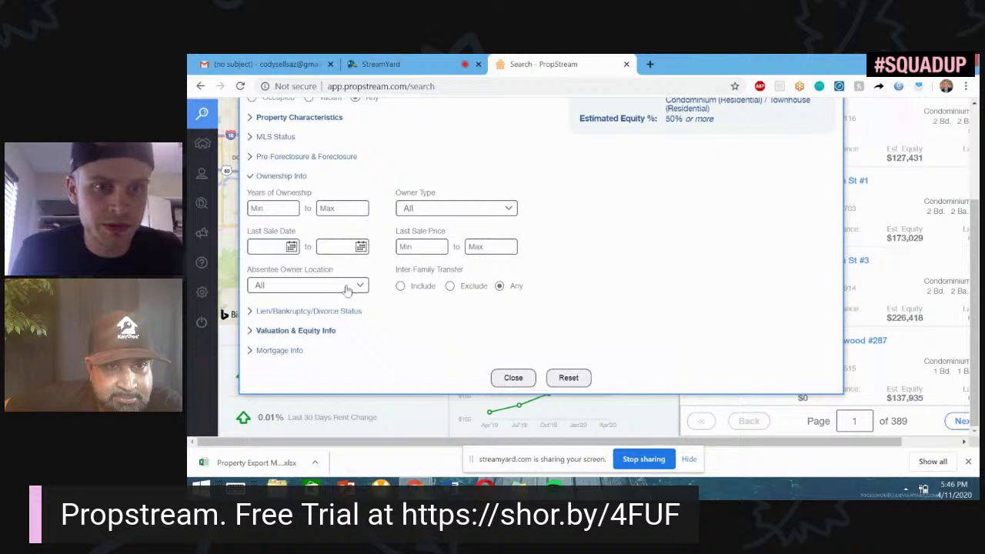
left_click(310, 287)
left_click(303, 309)
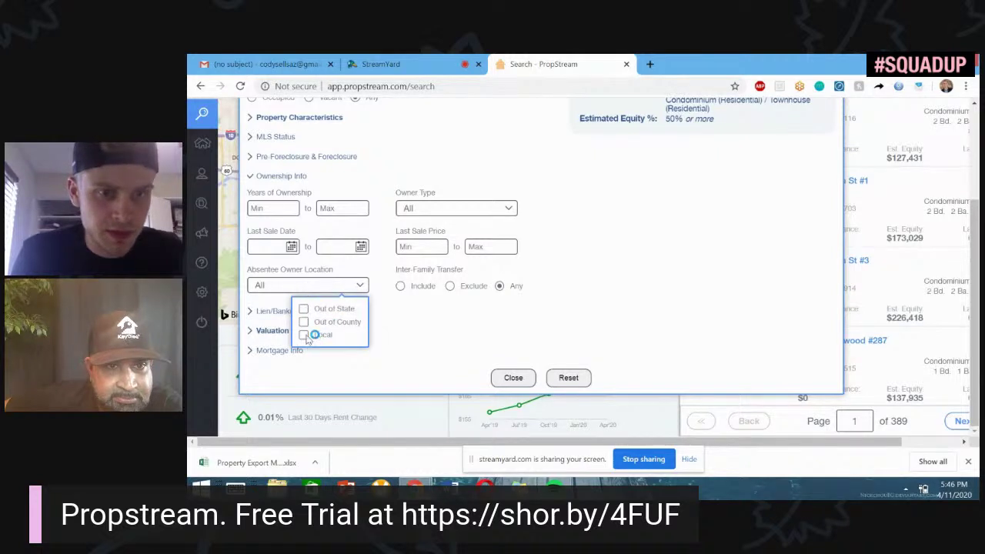
left_click(304, 335)
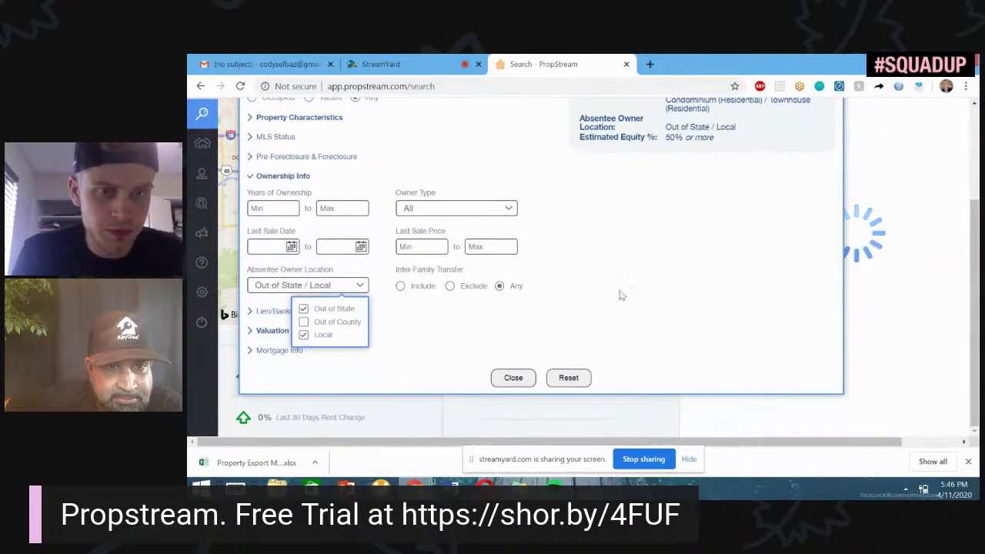
left_click(615, 248)
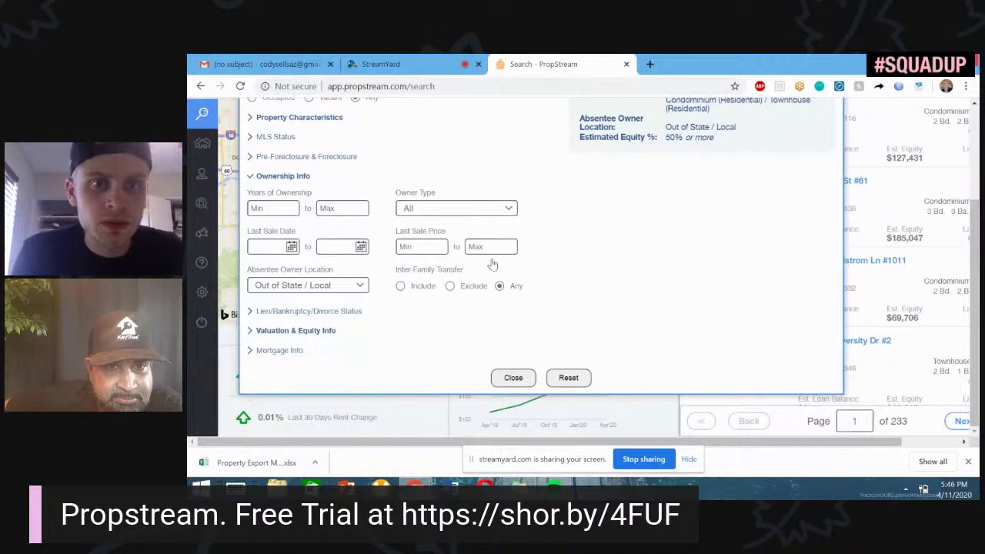
Set the Owner Type in the ownership criteria to Individual
left_click(458, 209)
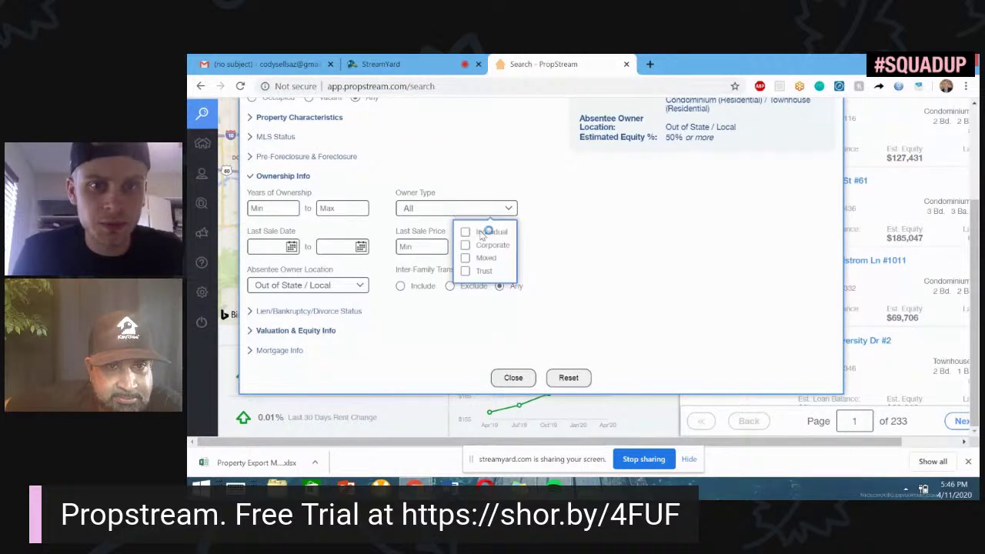
left_click(465, 232)
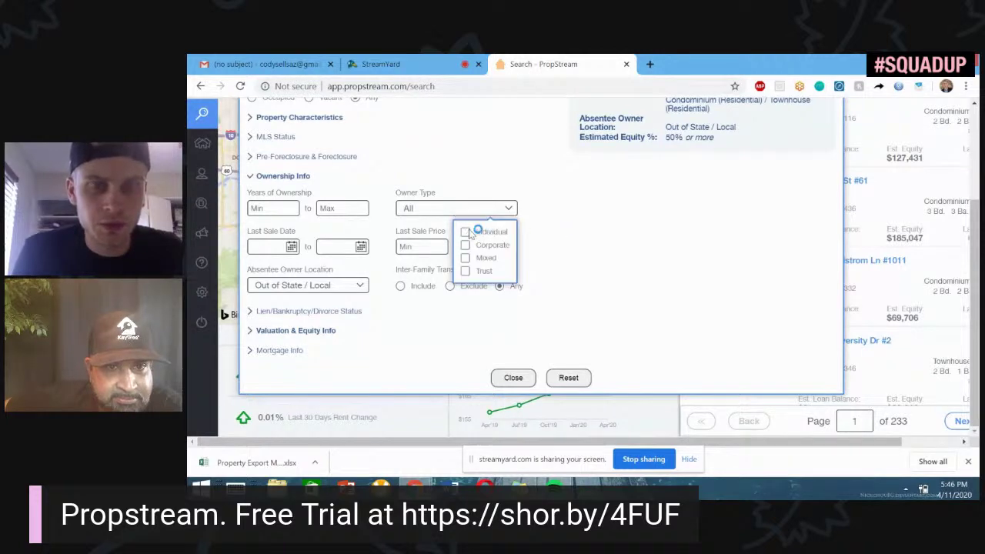
left_click(607, 244)
Set On Market to No in the MLS status criteria and close the search options
scroll(495, 264, "up", 2)
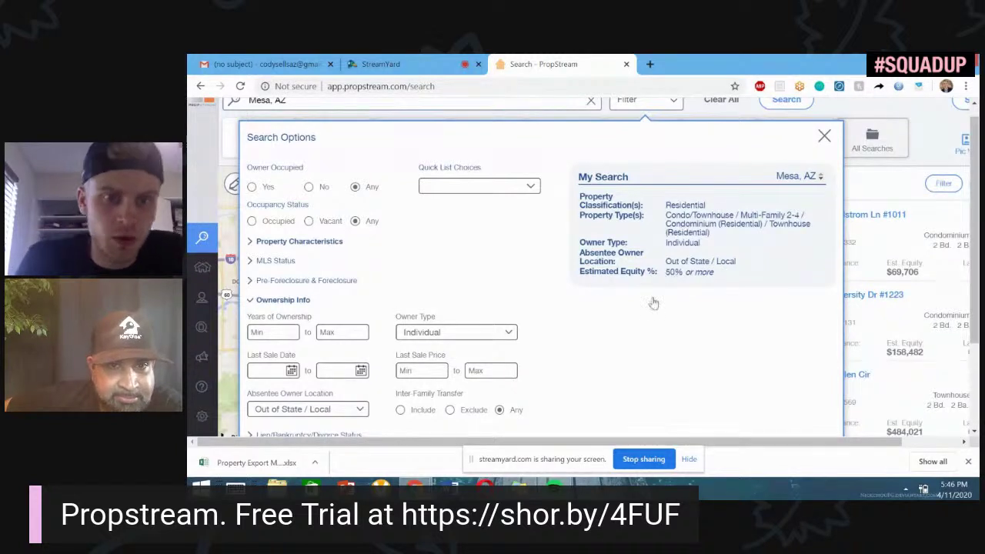
left_click(285, 300)
left_click(274, 261)
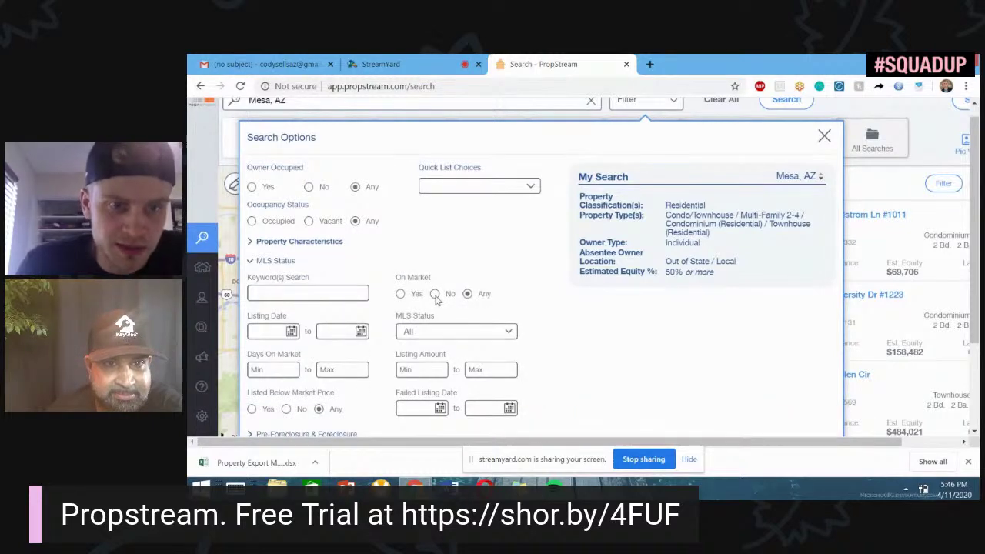
left_click(434, 295)
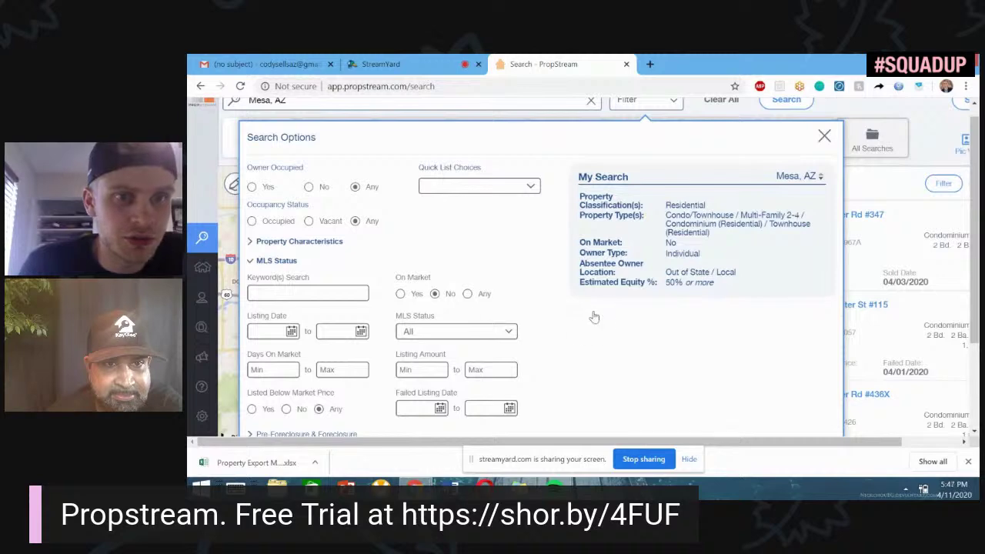
scroll(592, 315, "down", 2)
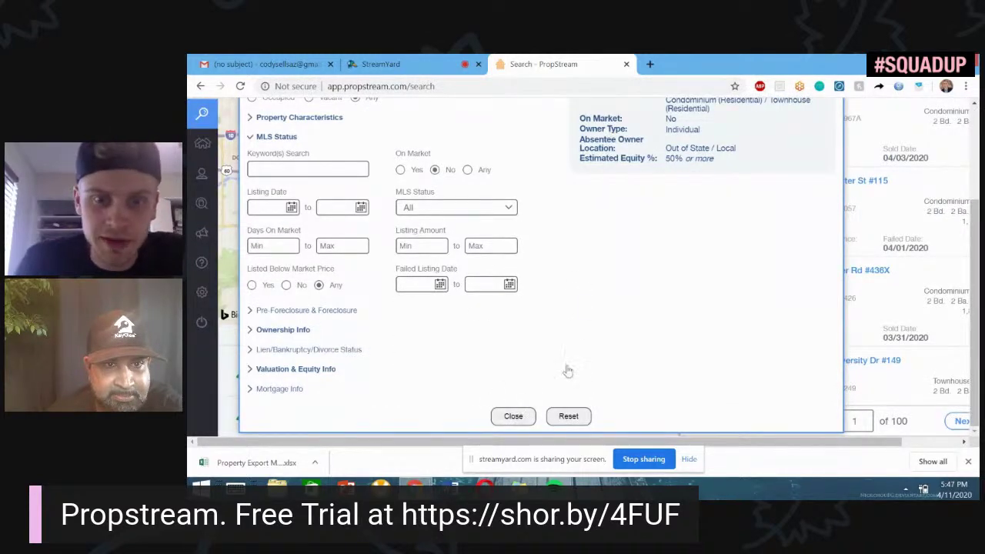
left_click(513, 419)
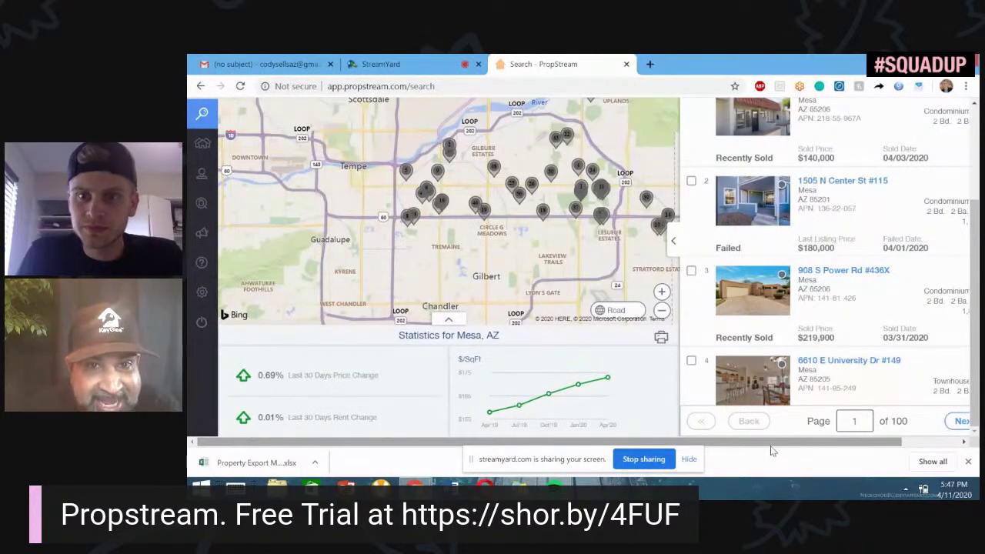
Examine the list of properties matching the condo, townhouse and multi-family search, including their equity and loan balances
scroll(773, 446, "right", 2)
scroll(775, 231, "up", 5)
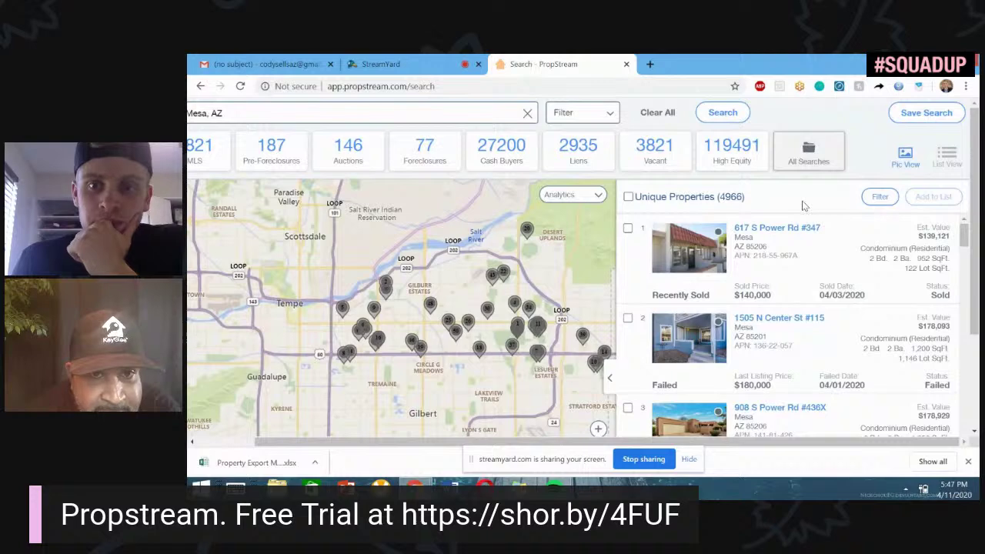
scroll(777, 231, "down", 5)
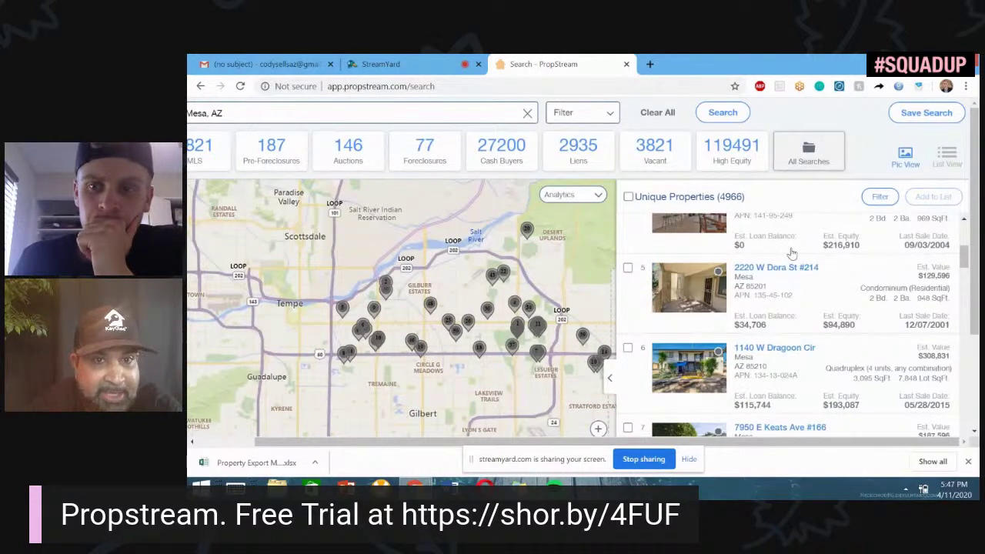
scroll(791, 253, "down", 1)
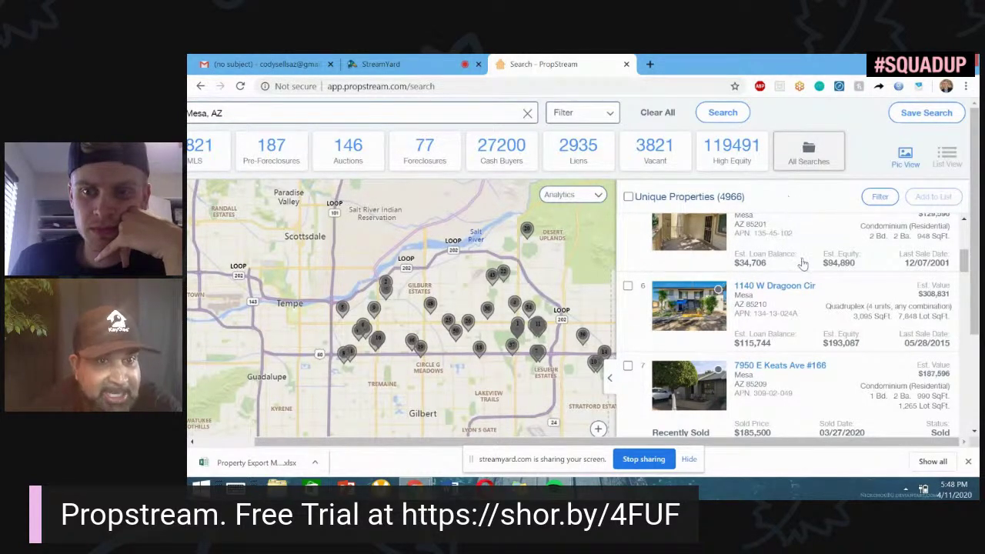
scroll(800, 264, "up", 1)
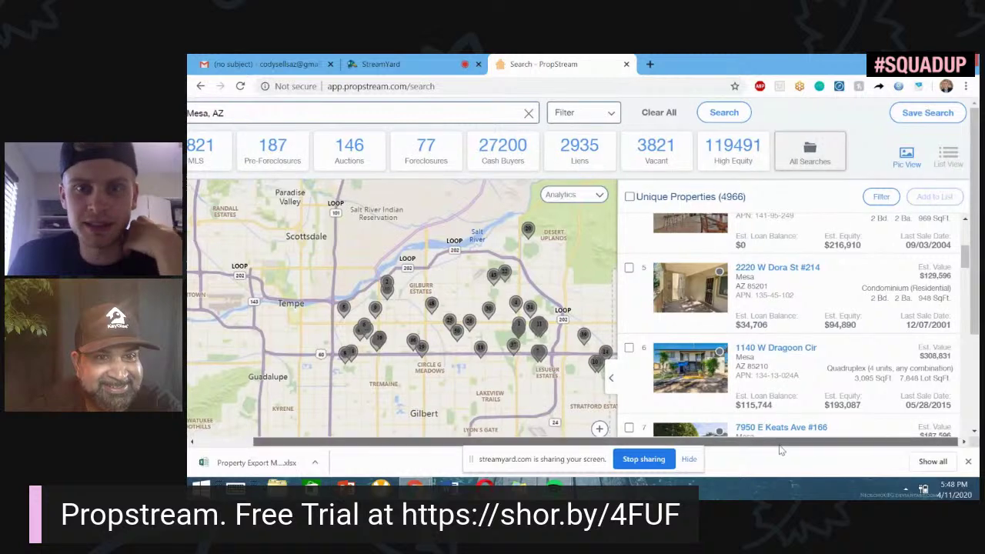
Clear all criteria of the condo and multi-family search and start a new property search for Mesa, AZ
left_click_drag(802, 440, 739, 441)
left_click(660, 112)
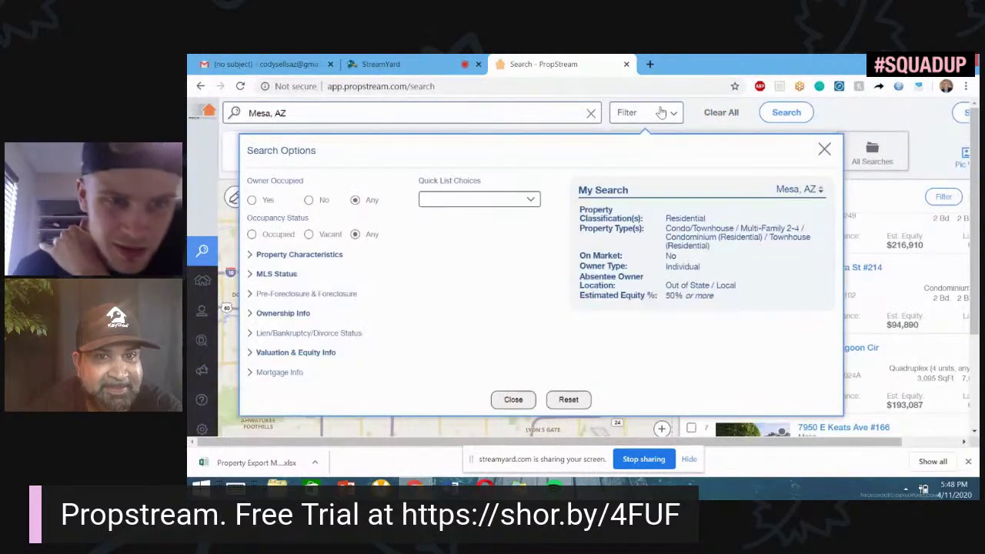
left_click(720, 114)
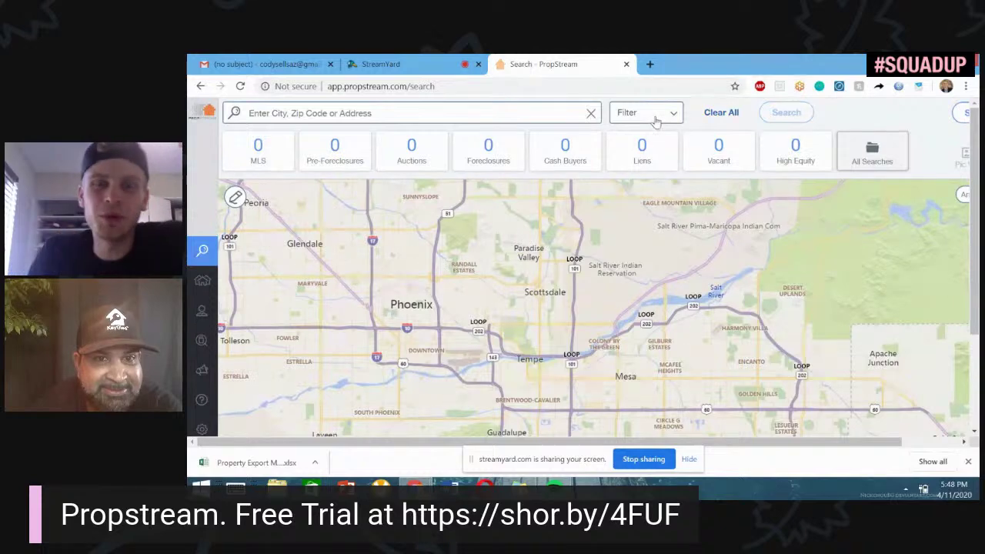
left_click(653, 115)
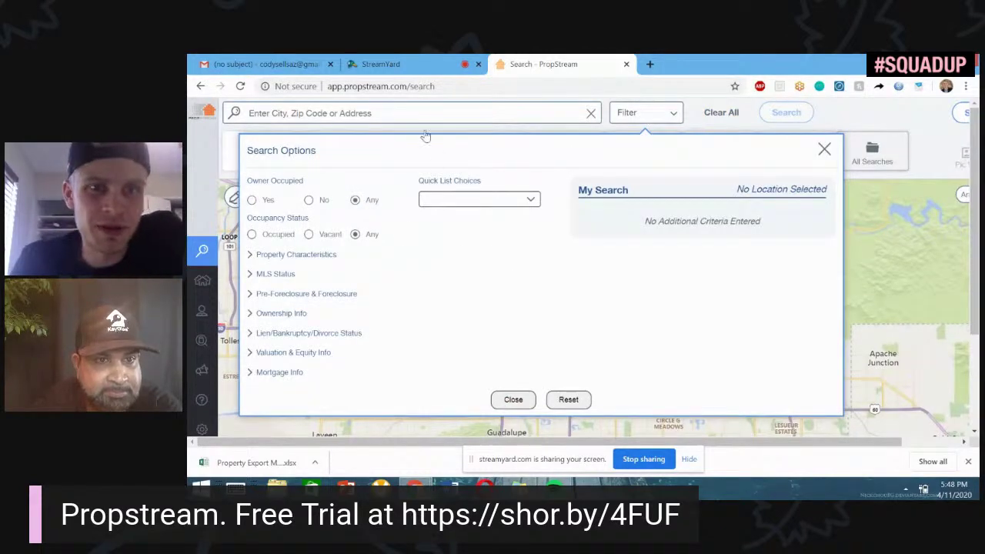
left_click(410, 112)
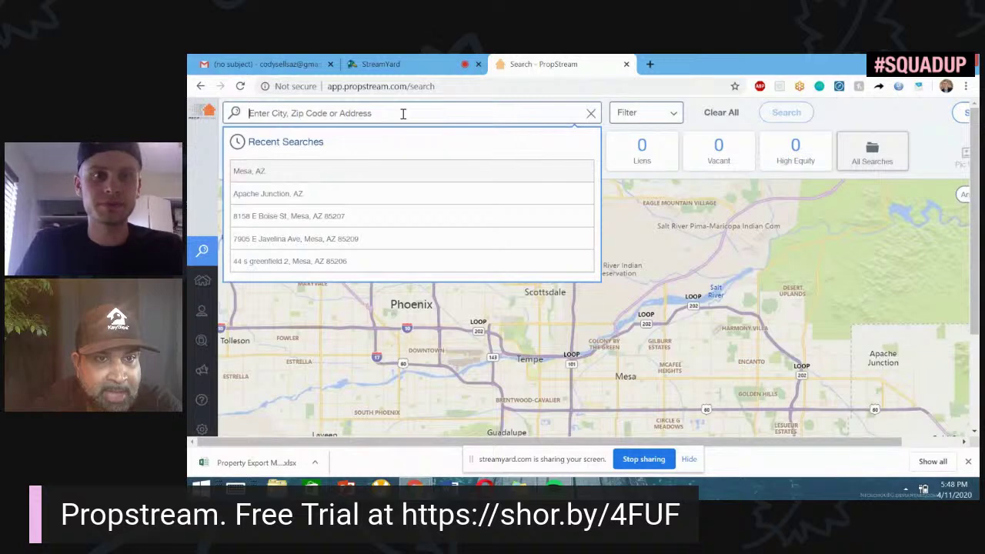
type("mesa")
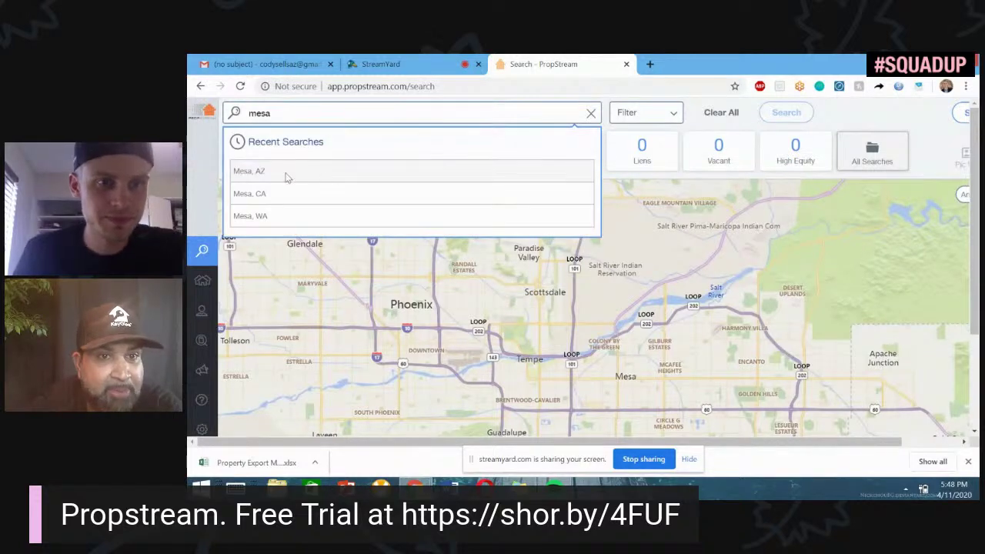
left_click(294, 170)
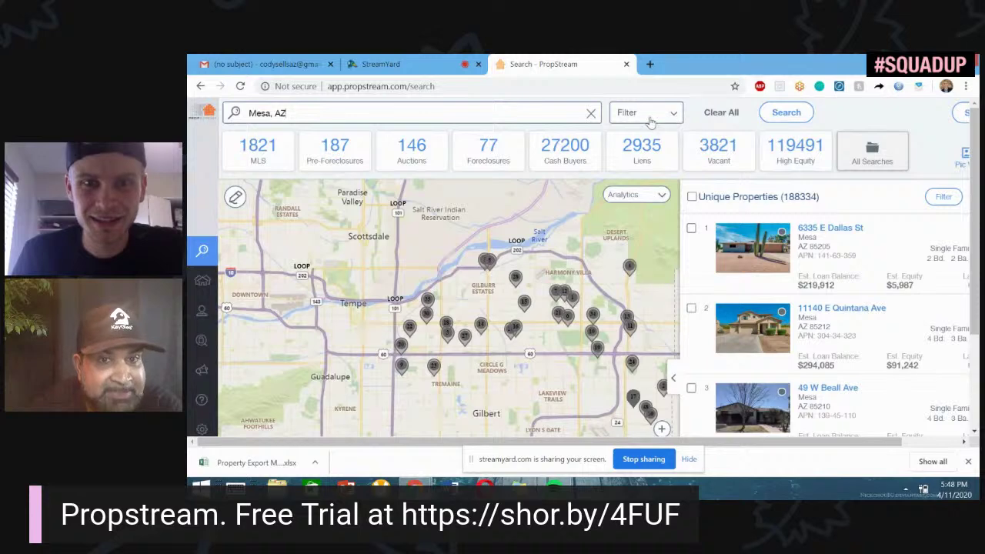
Filter the new Mesa search to Vacant occupancy status and On Market set to No
left_click(655, 120)
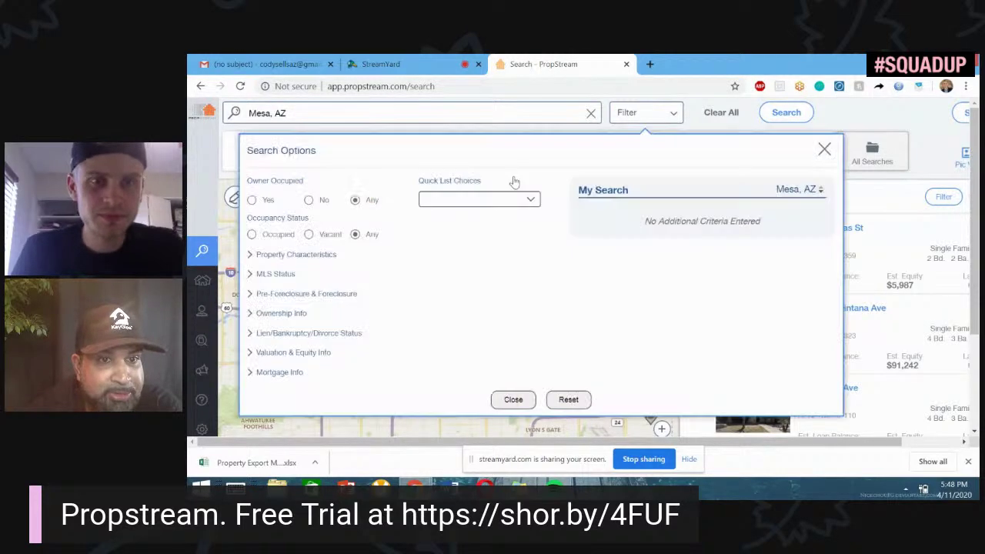
left_click(310, 237)
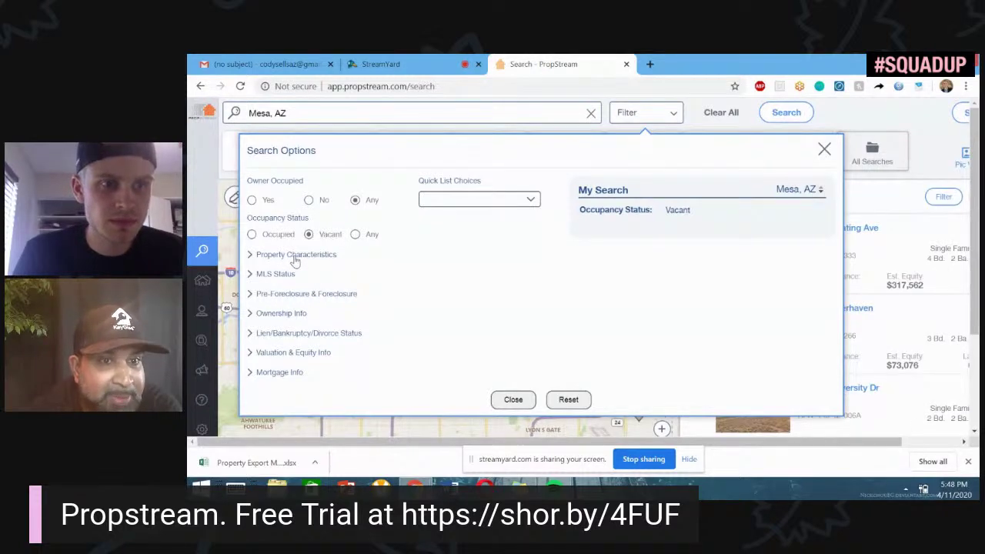
left_click(281, 275)
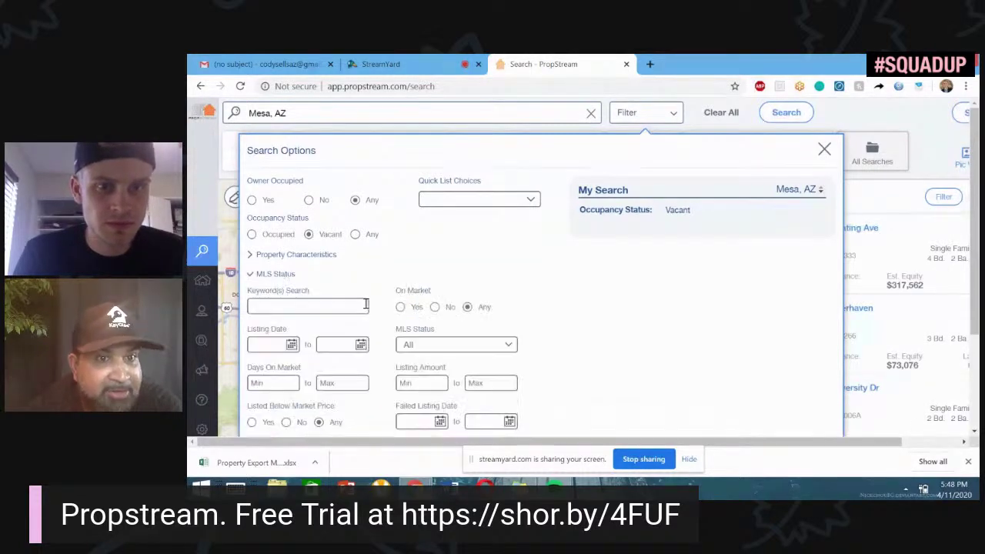
left_click(435, 307)
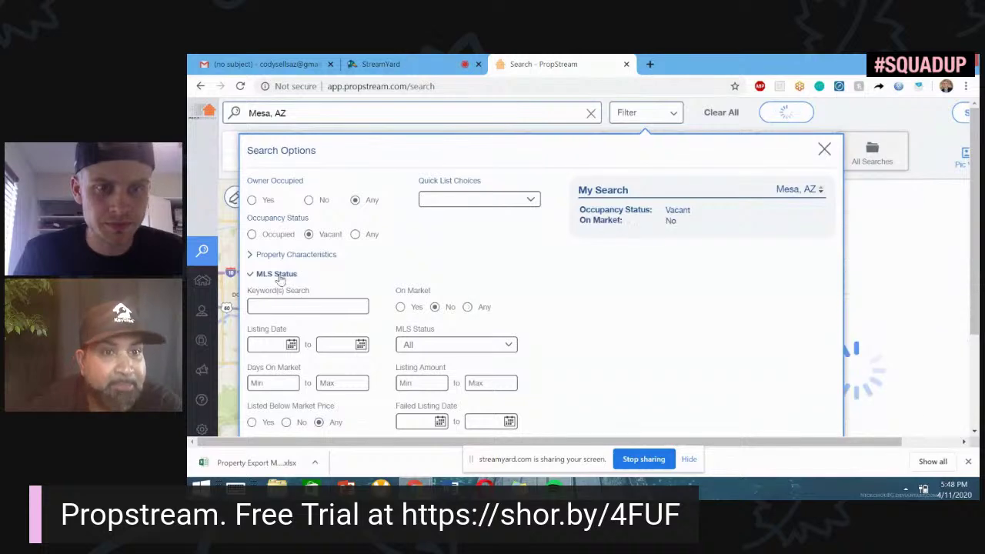
left_click(279, 275)
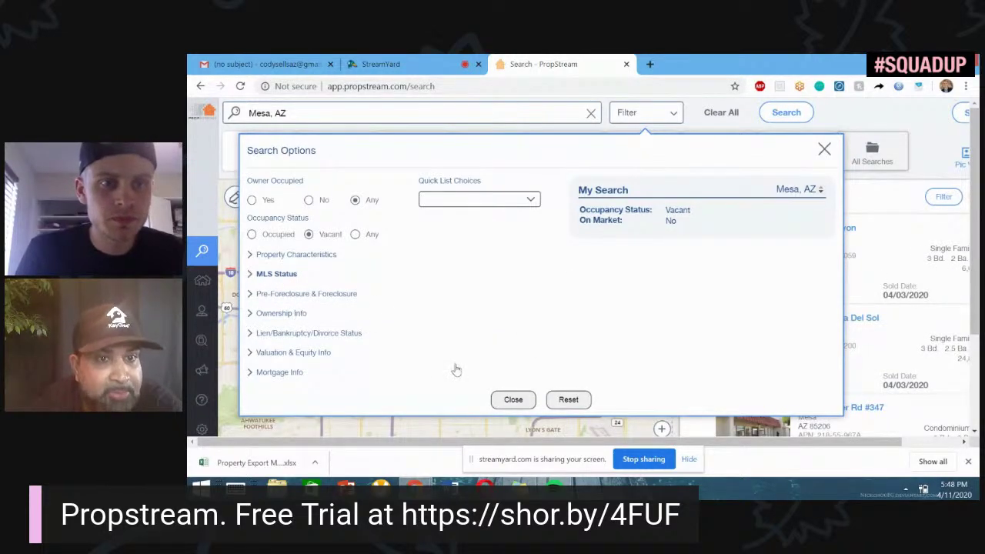
Restrict the vacant off-market search to a minimum Estimated Equity of 50%
left_click(300, 353)
scroll(510, 314, "down", 2)
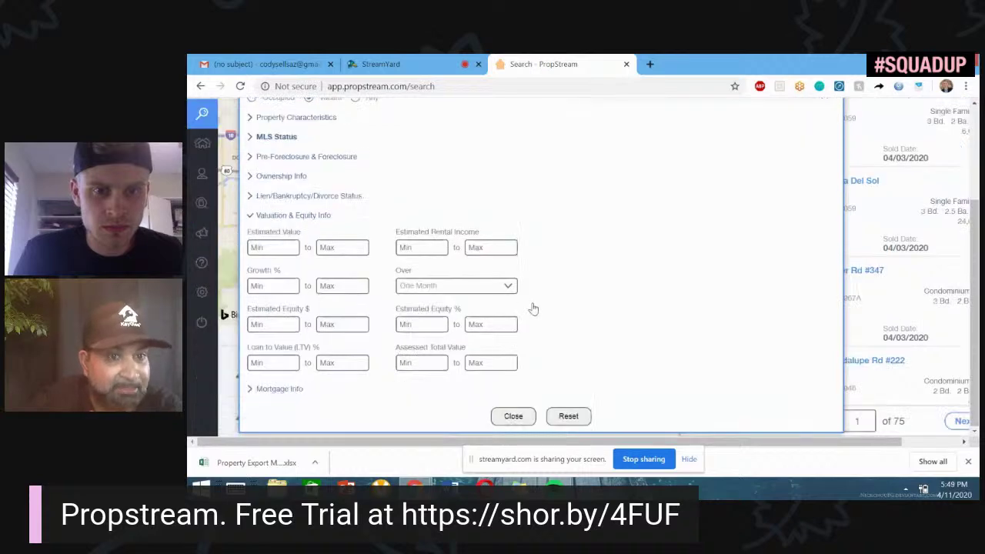
left_click(427, 324)
type("50")
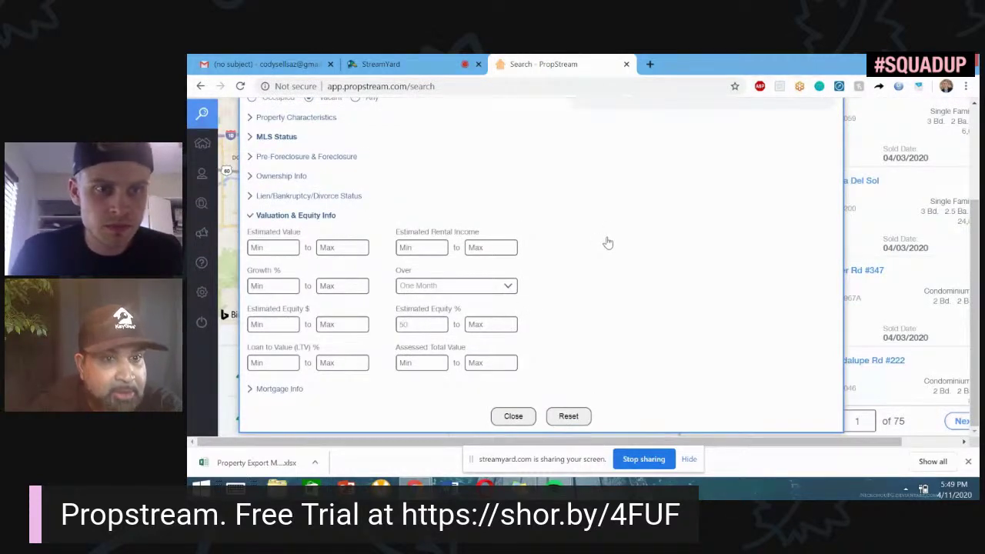
scroll(608, 243, "up", 2)
left_click(279, 260)
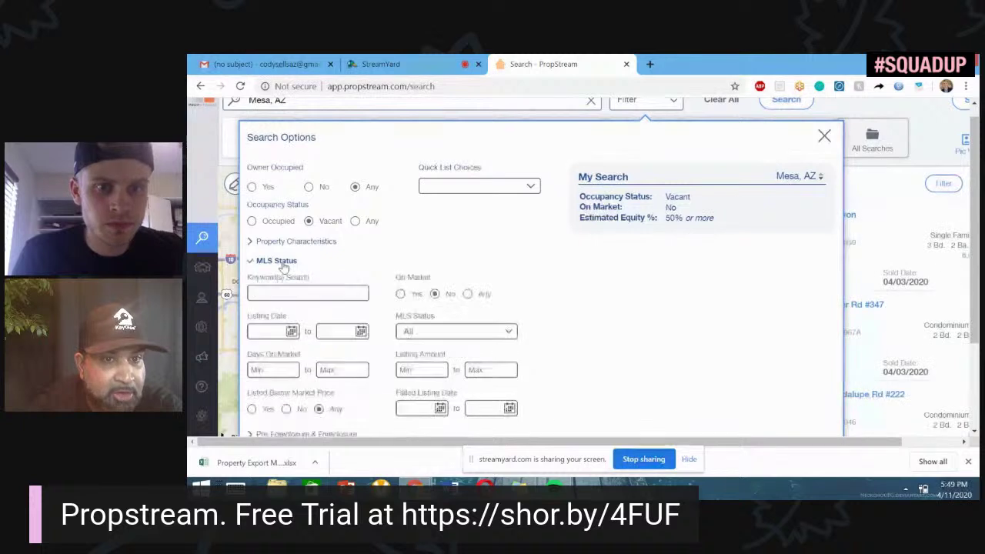
left_click(281, 261)
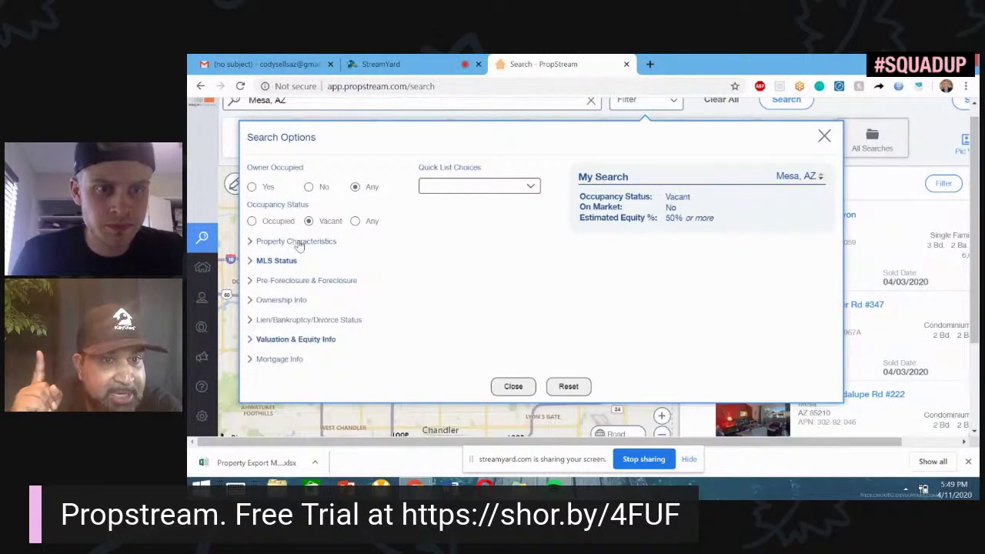
Set the Property Classification of the vacant Mesa search to Residential
left_click(453, 243)
left_click(348, 279)
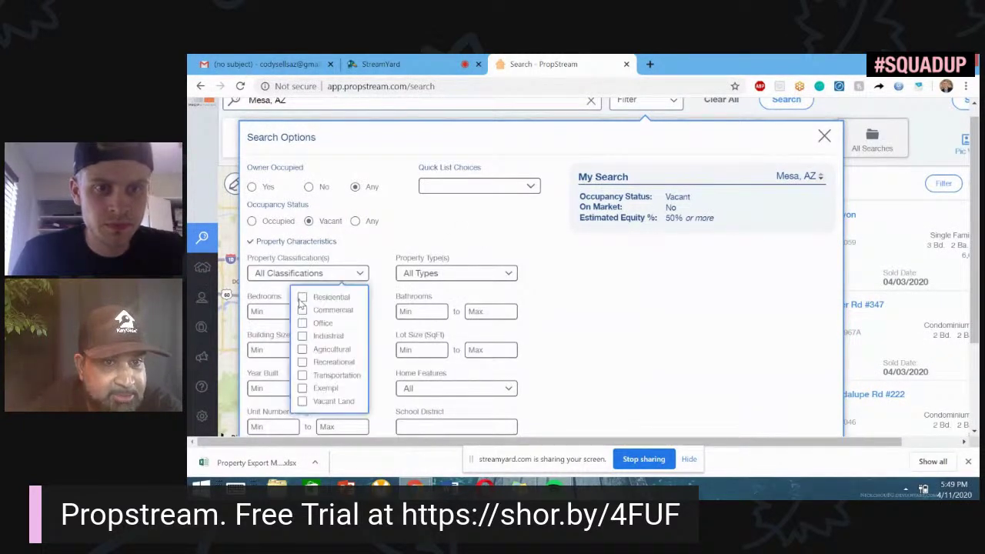
left_click(330, 297)
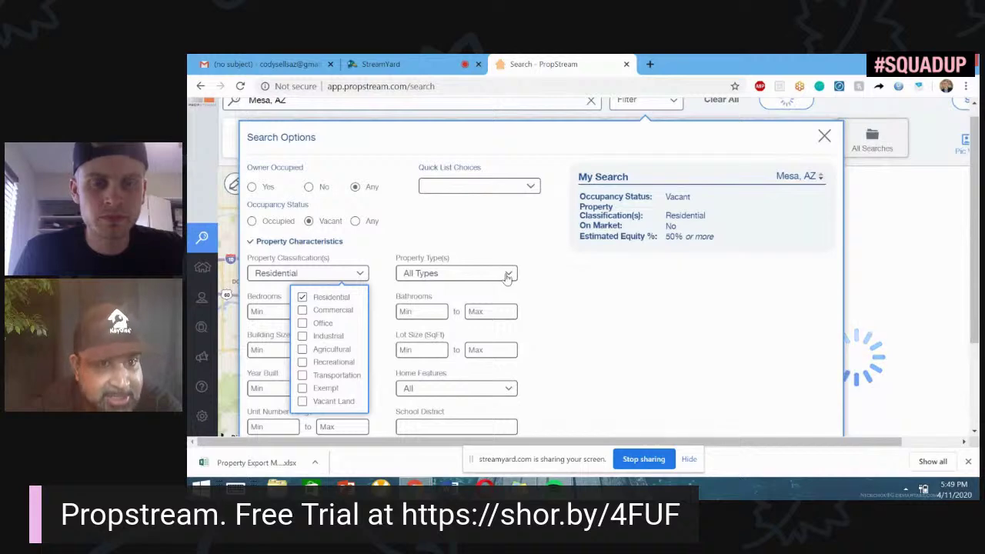
Include the Manufactured, Modular, Pre-Fabricated Homes and Mobile home property types from the detailed residential list
left_click(507, 274)
scroll(578, 293, "down", 2)
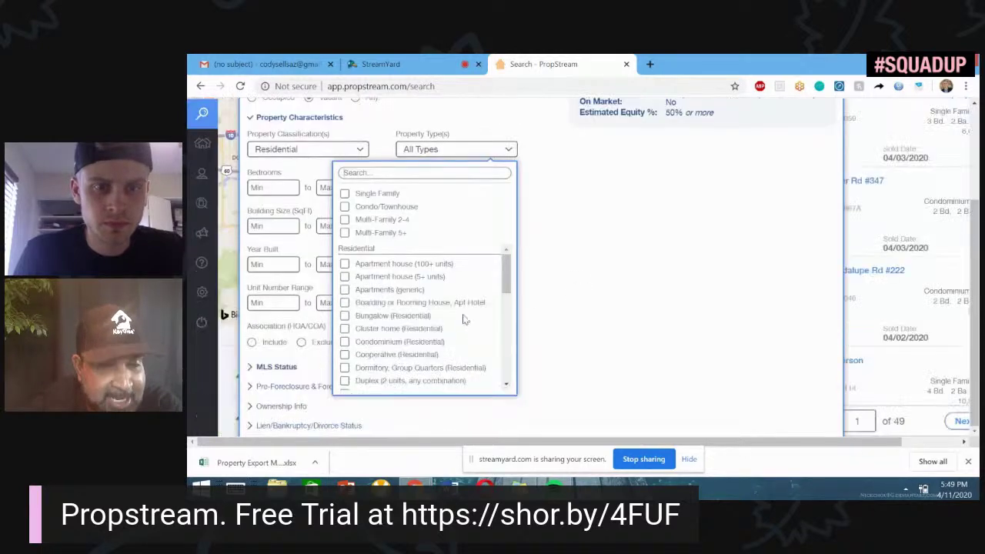
left_click_drag(507, 273, 507, 315)
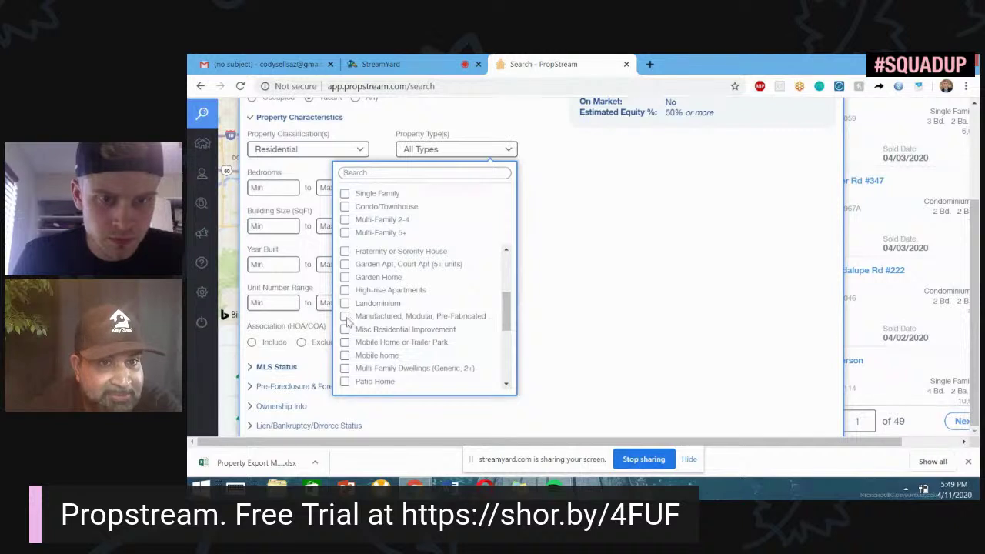
left_click(345, 315)
left_click(344, 355)
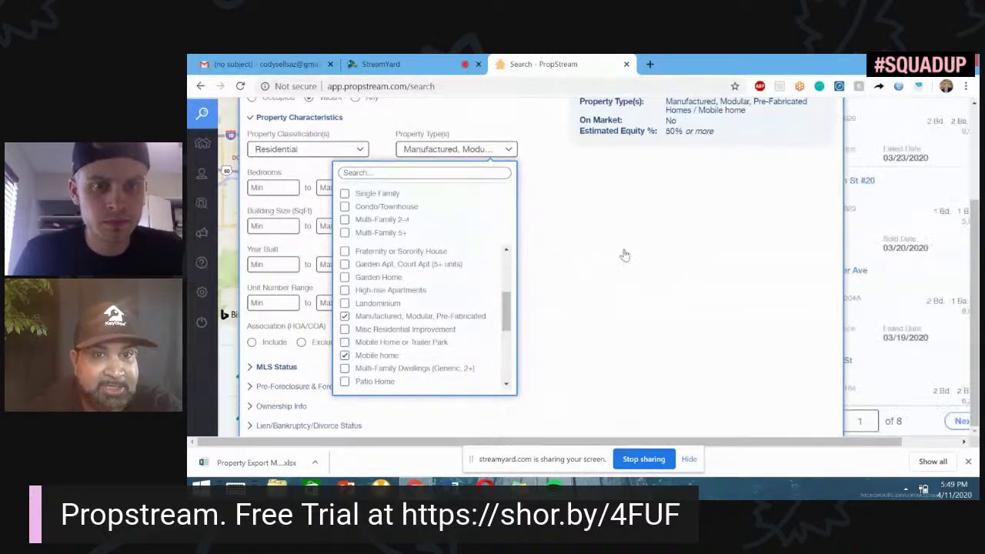
Close the property type list and collapse the Property Characteristics section of the search options
scroll(615, 261, "up", 3)
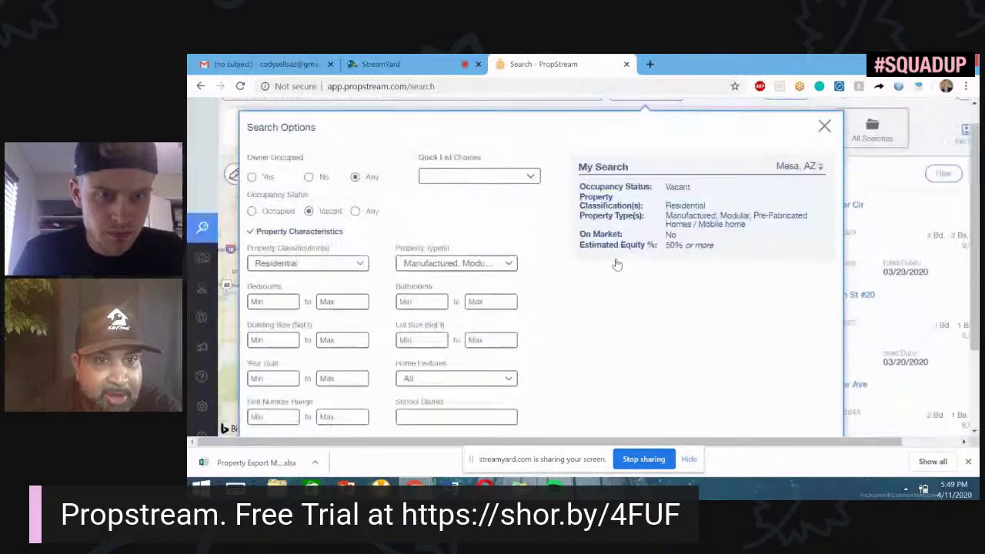
scroll(598, 275, "down", 3)
scroll(585, 267, "up", 1)
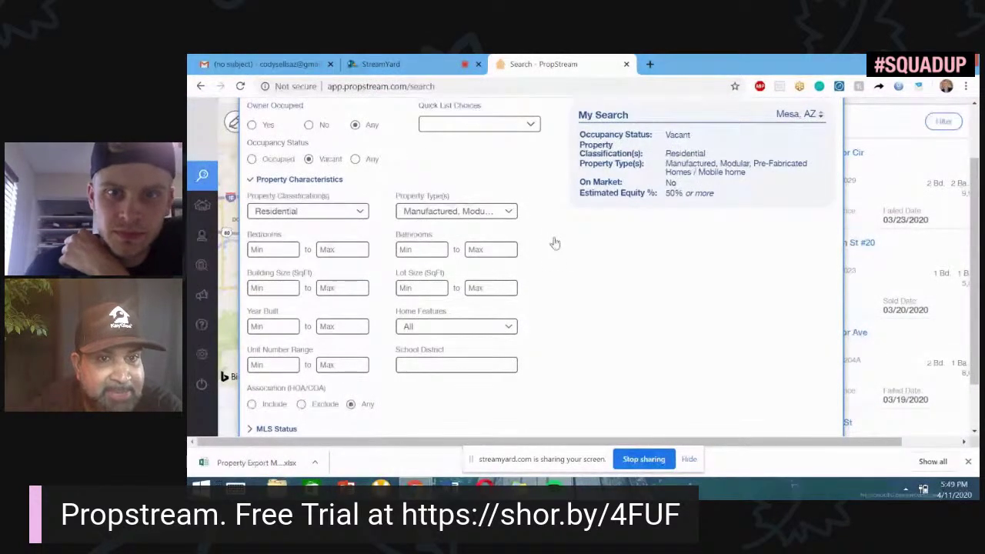
scroll(613, 297, "up", 1)
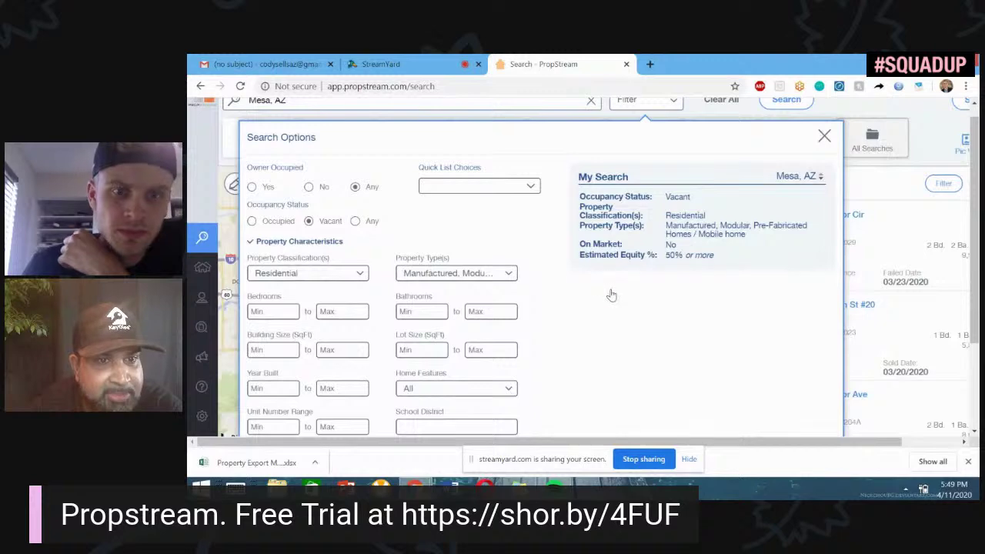
scroll(615, 292, "down", 1)
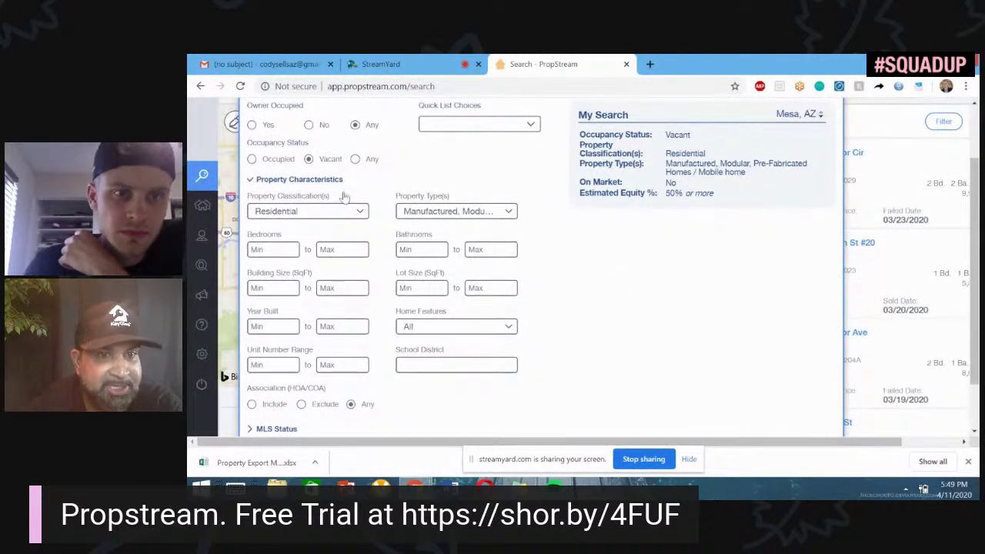
left_click(315, 182)
scroll(549, 249, "up", 1)
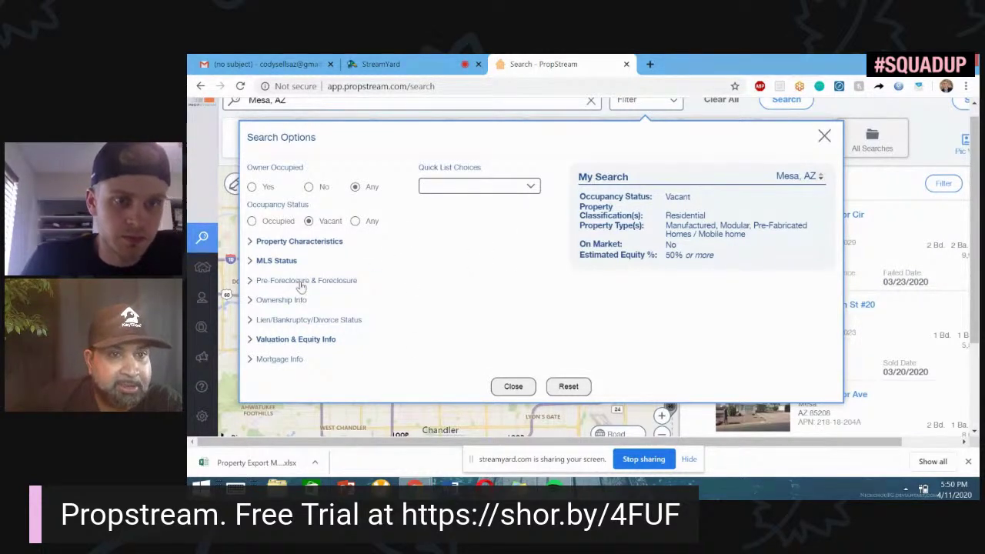
Set the Owner Type in the Ownership Info filters to Individual
left_click(283, 301)
scroll(523, 293, "down", 1)
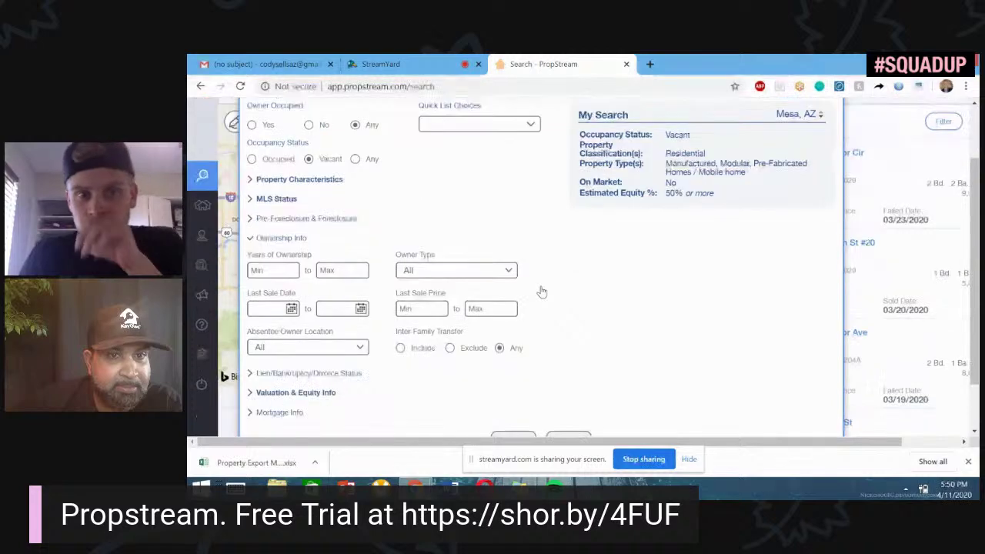
left_click(472, 272)
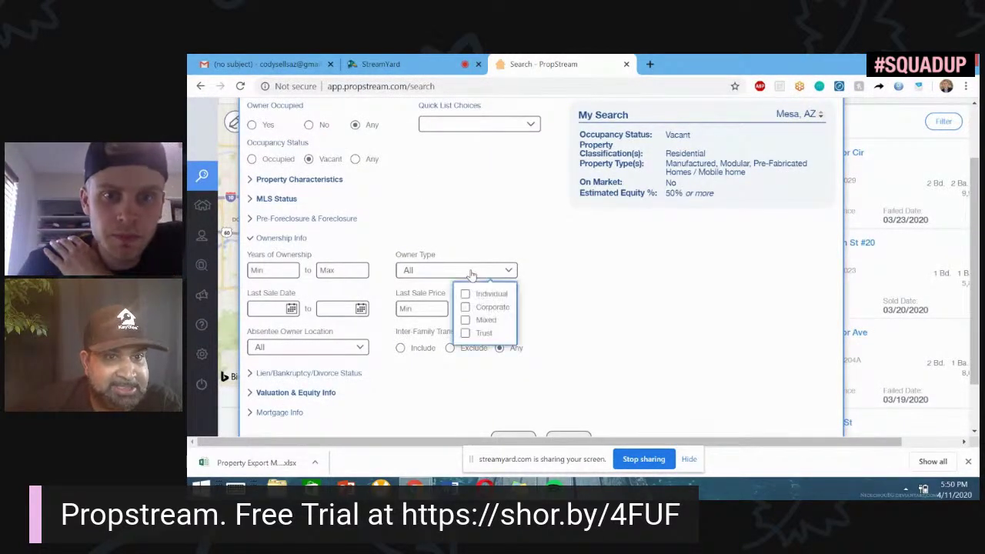
left_click(466, 295)
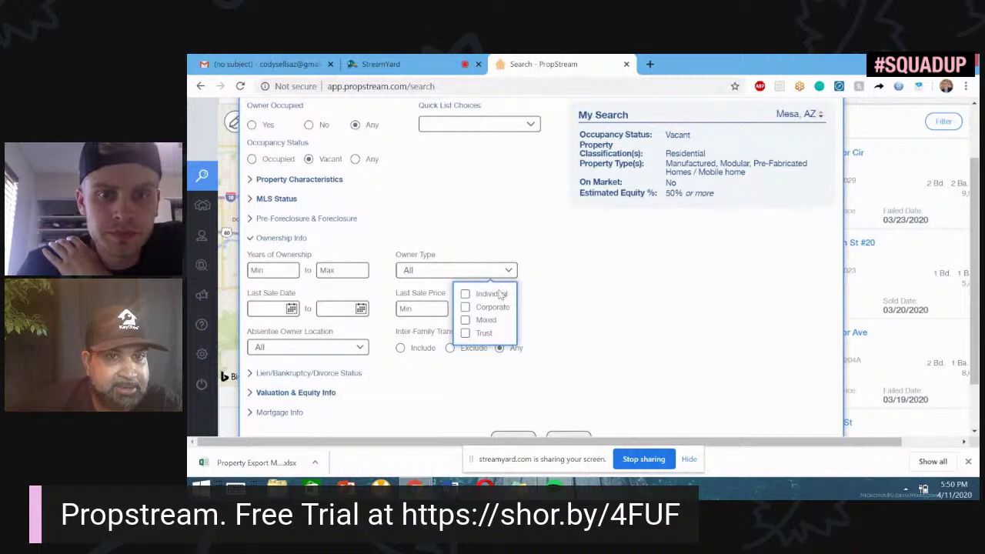
left_click(604, 258)
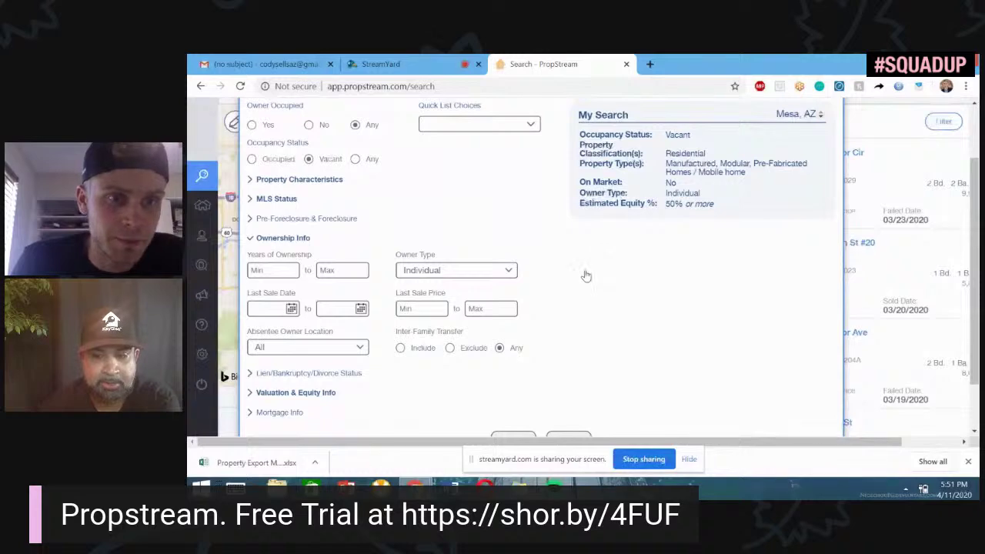
Set the Absentee Owner Location filter to Out of State and Local
scroll(350, 290, "down", 1)
left_click(350, 286)
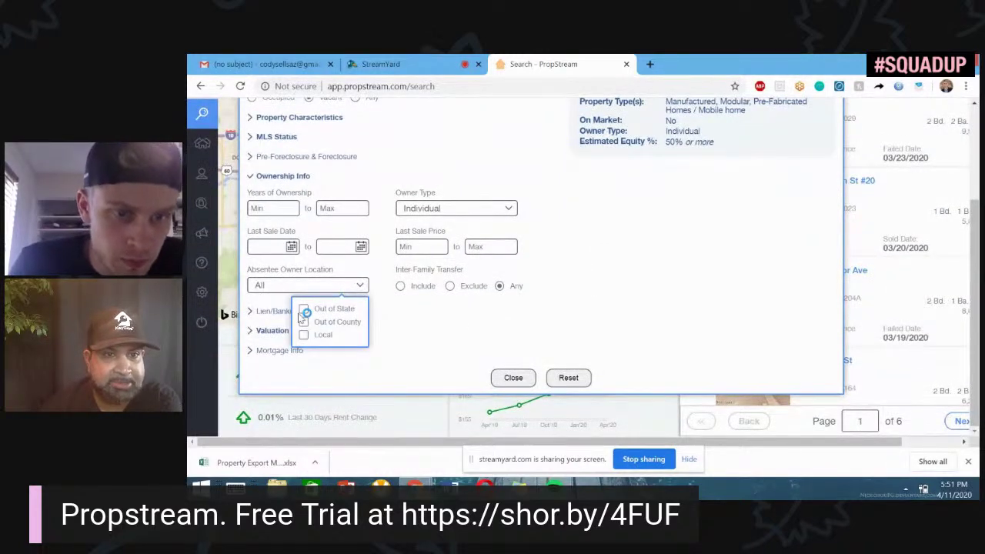
left_click(303, 335)
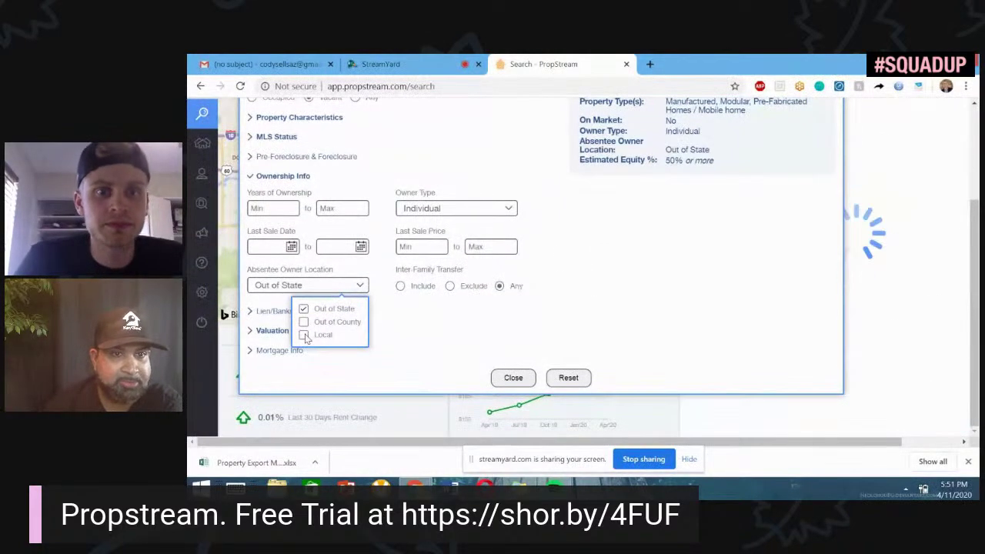
left_click(647, 231)
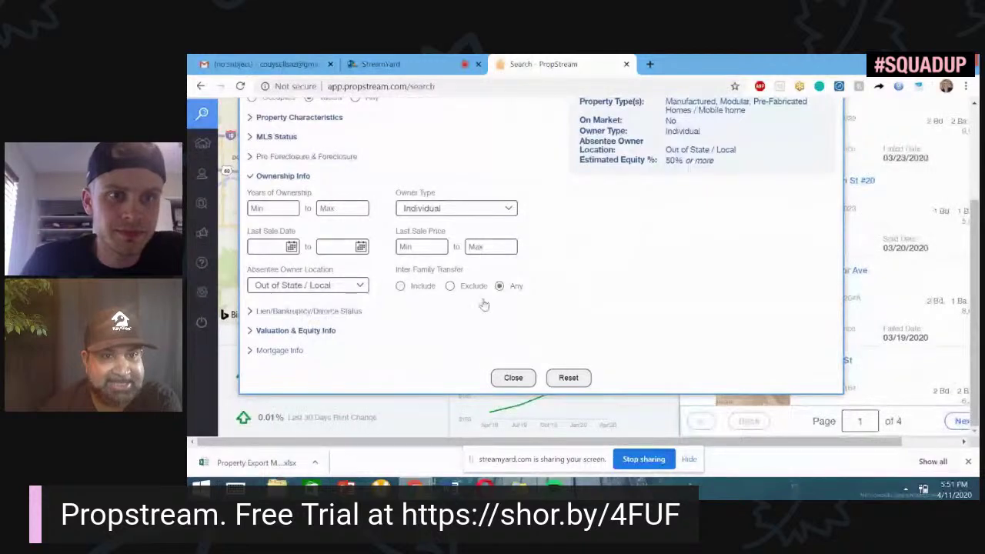
Collapse the Ownership Info section and close the search options to show the matching Mesa properties
left_click(280, 177)
scroll(521, 240, "up", 3)
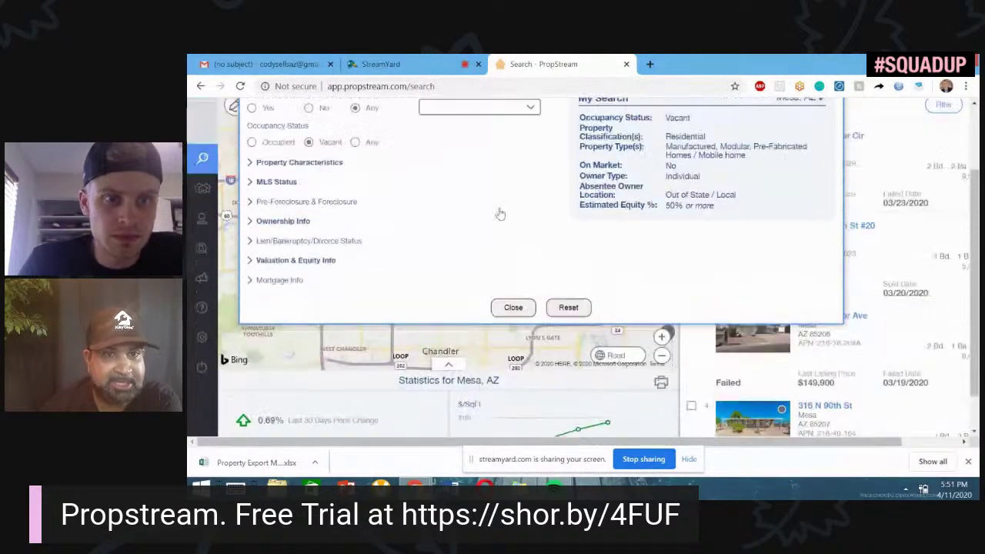
left_click(282, 262)
left_click(282, 263)
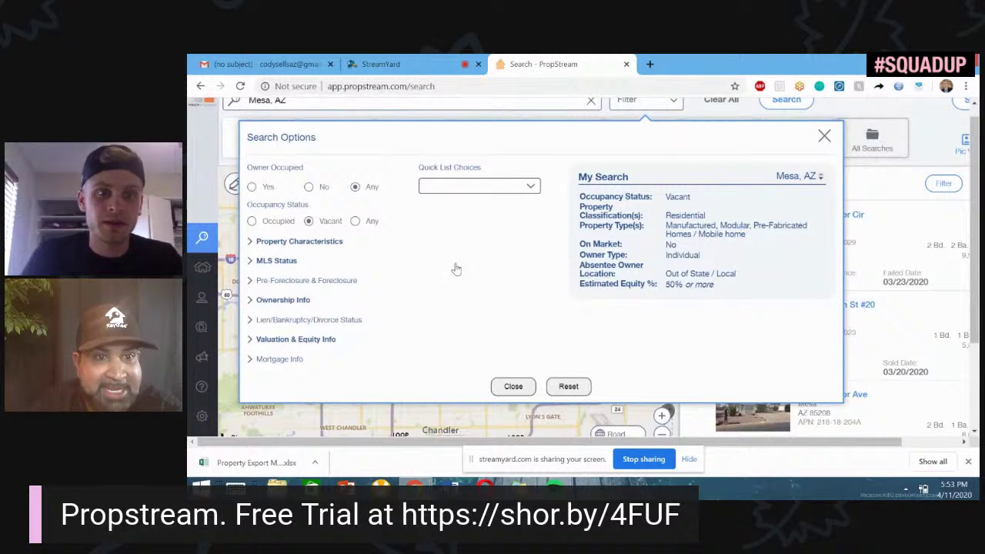
left_click(516, 391)
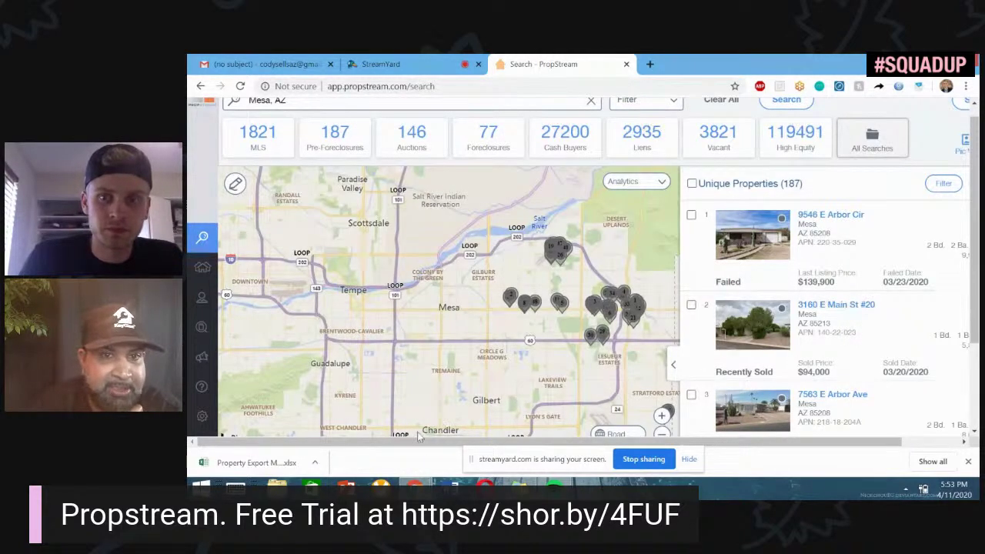
Dismiss the Opera notification and examine the listed vacant mobile homes, including their estimated values, equity and sale or listing details
left_click_drag(419, 441, 481, 444)
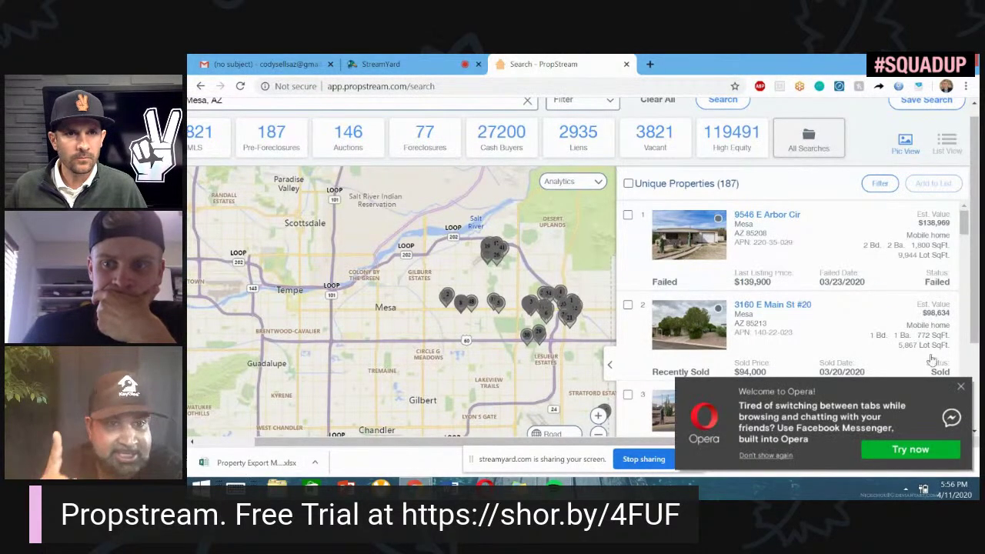
left_click(959, 386)
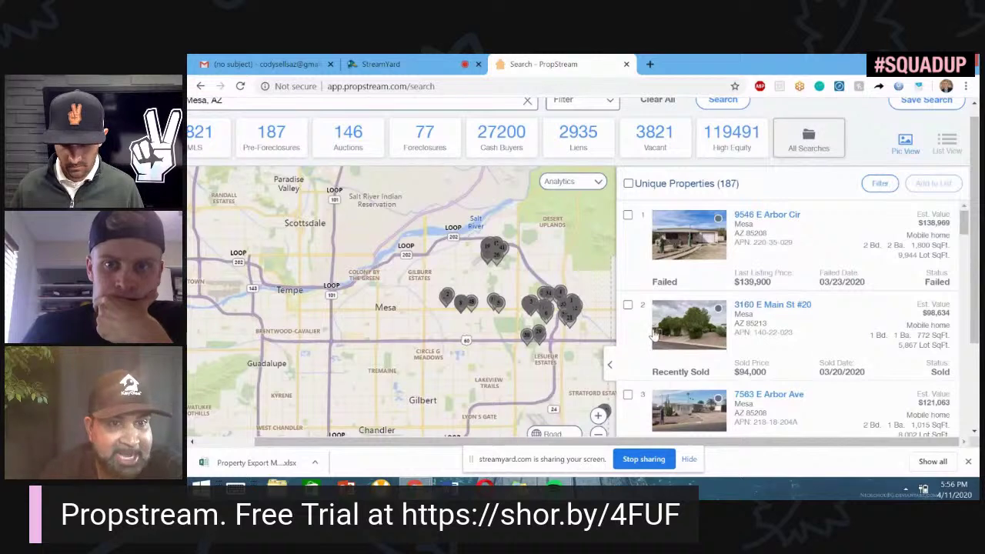
scroll(660, 331, "up", 1)
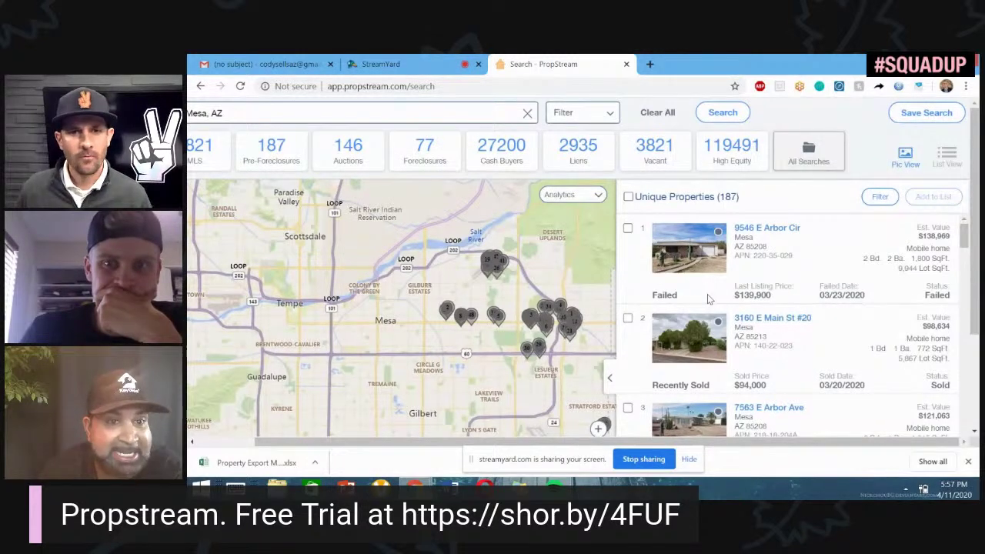
scroll(707, 294, "down", 1)
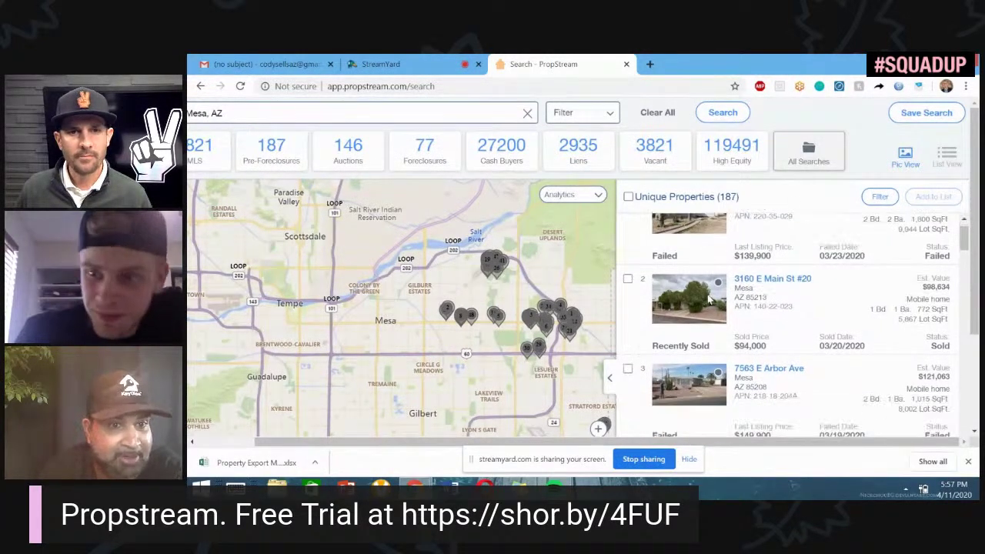
scroll(707, 300, "down", 3)
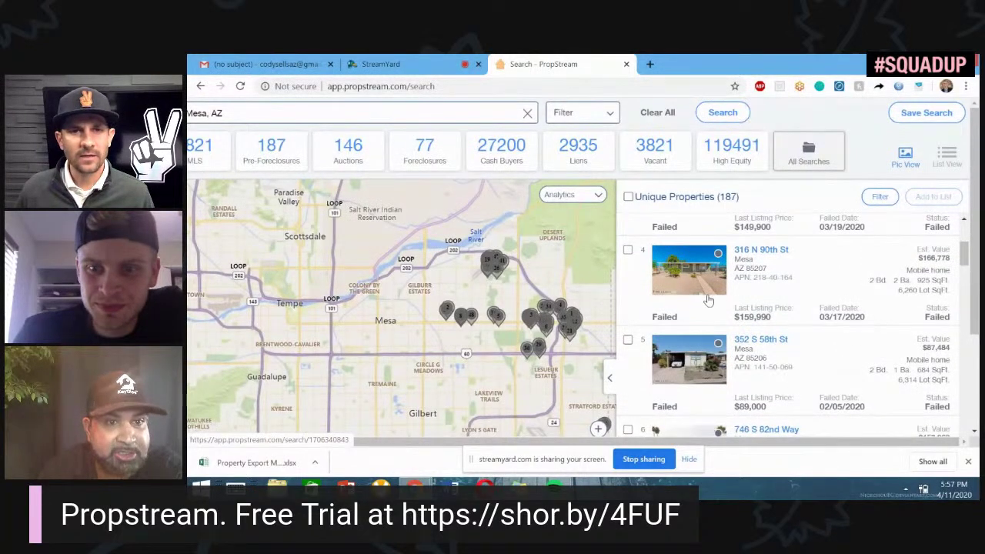
scroll(706, 300, "down", 1)
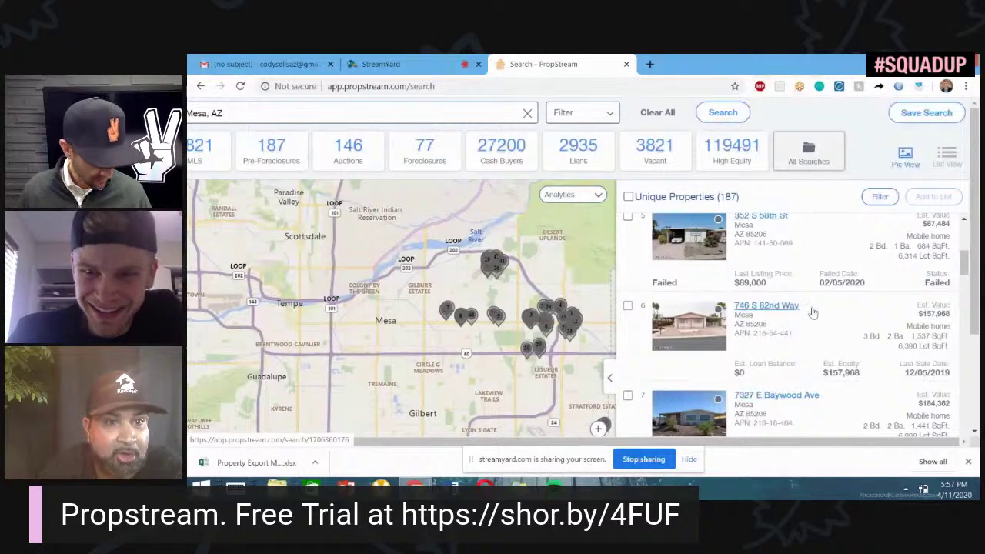
scroll(820, 334, "down", 1)
scroll(807, 308, "down", 1)
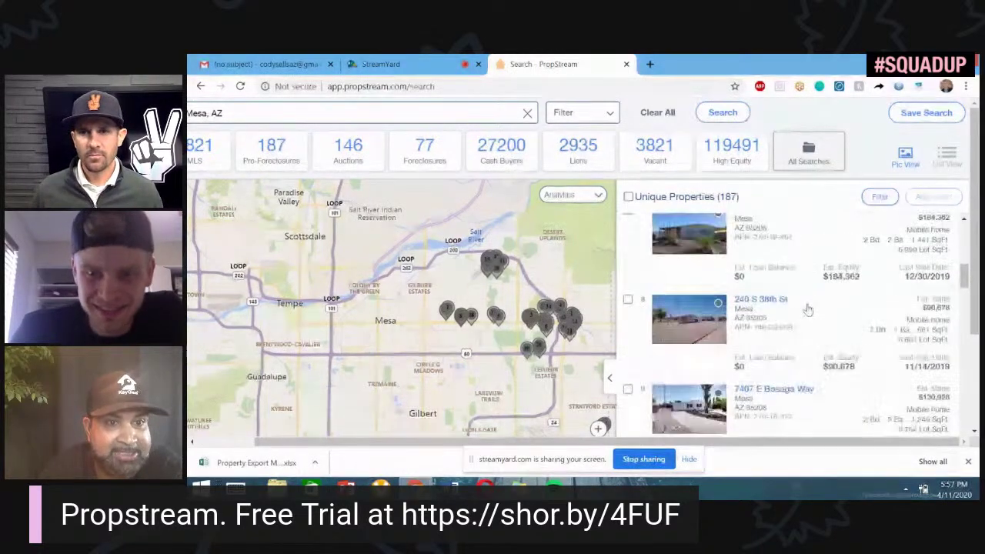